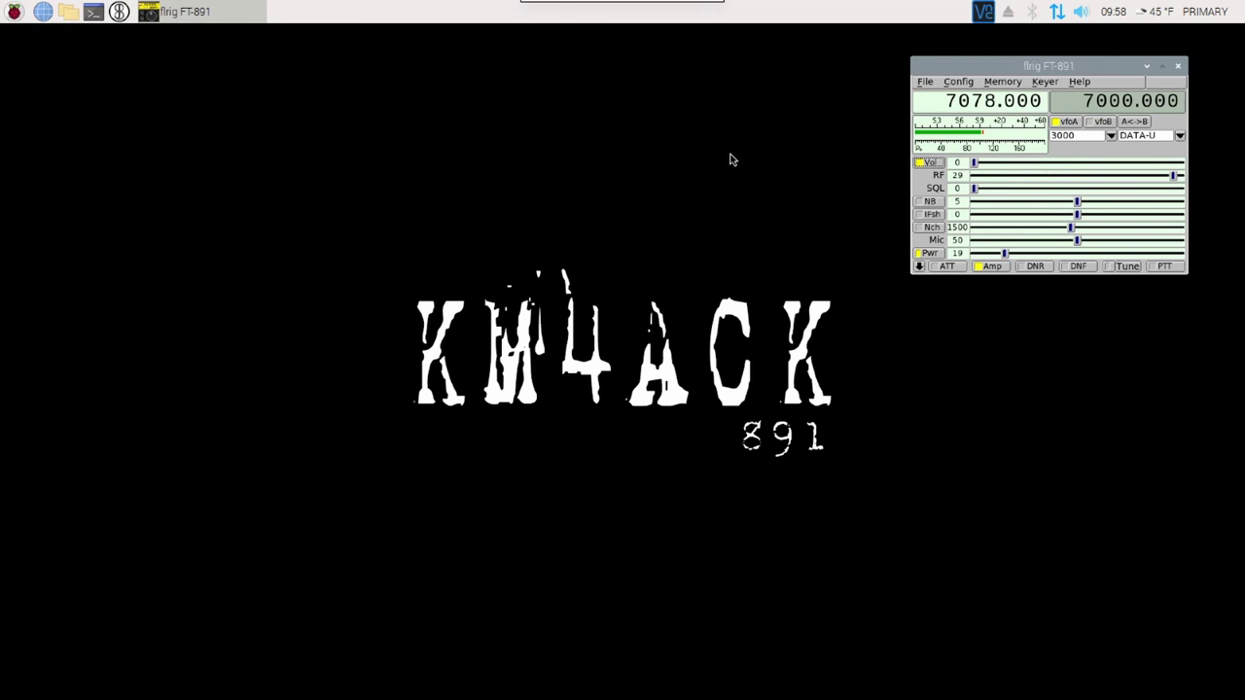
# - Open a terminal and start a second flrig instance with the command flrig --config-dir ~/ft857
pyautogui.click(97, 21)
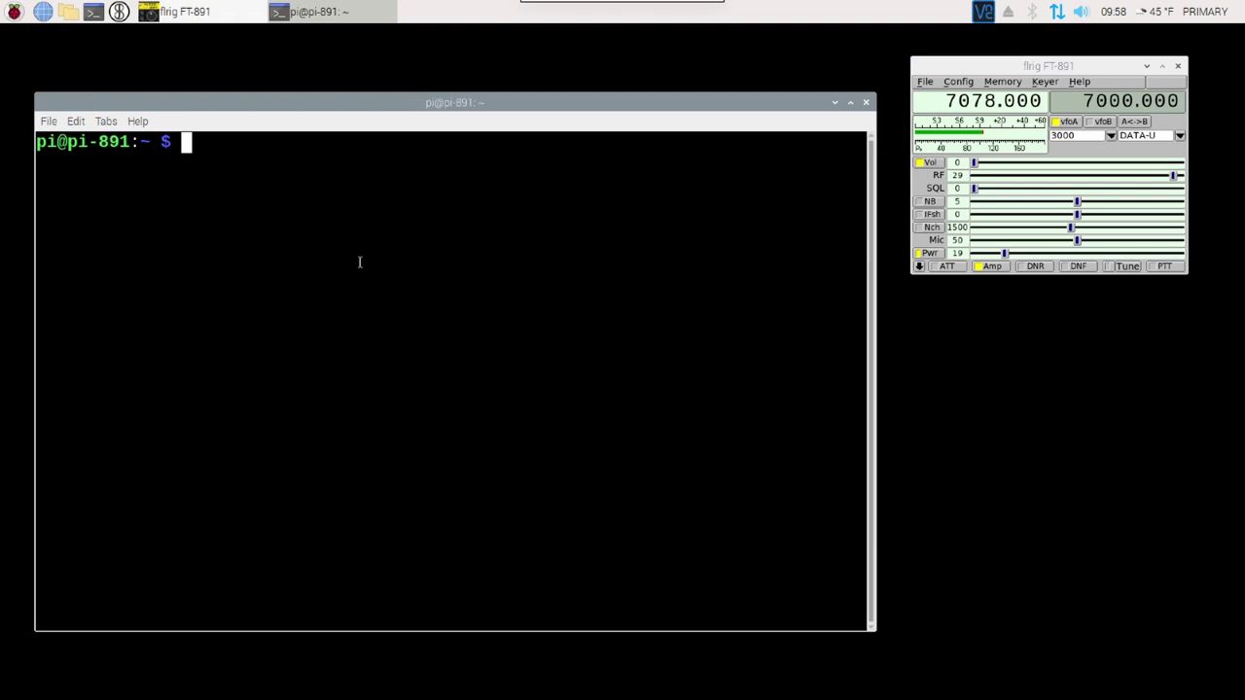
pyautogui.moveTo(344, 106); pyautogui.dragTo(379, 114)
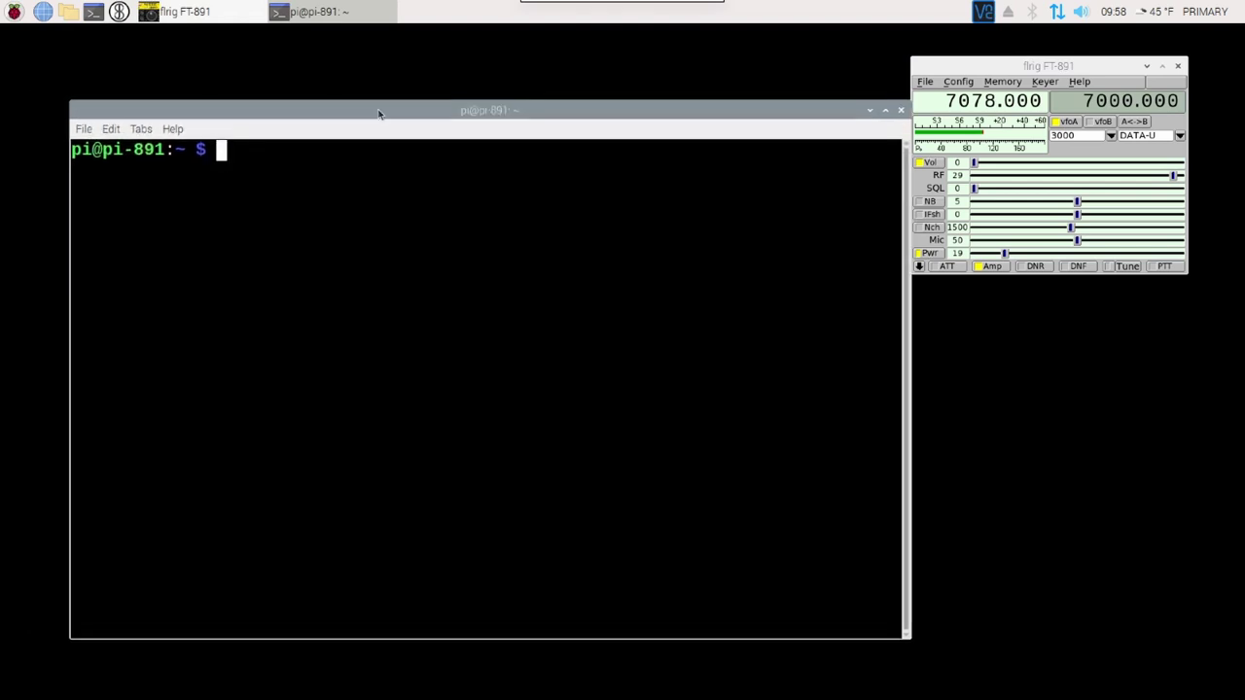
pyautogui.write('flrig ')
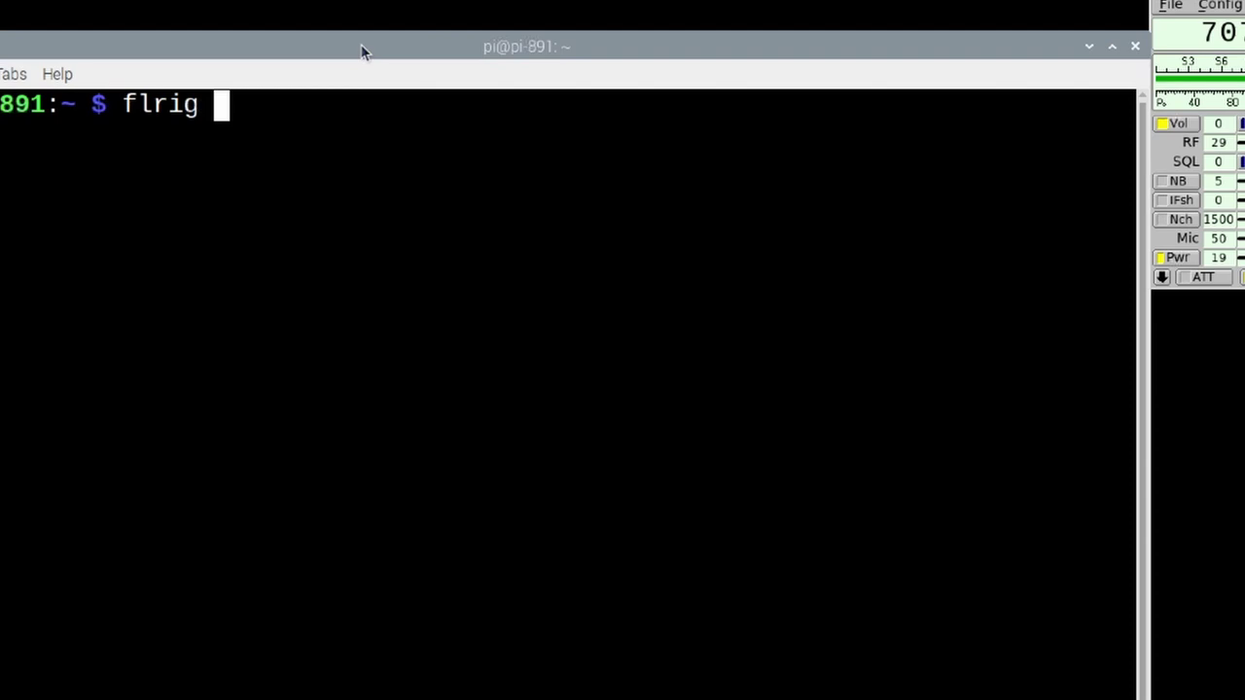
pyautogui.write('--conf')
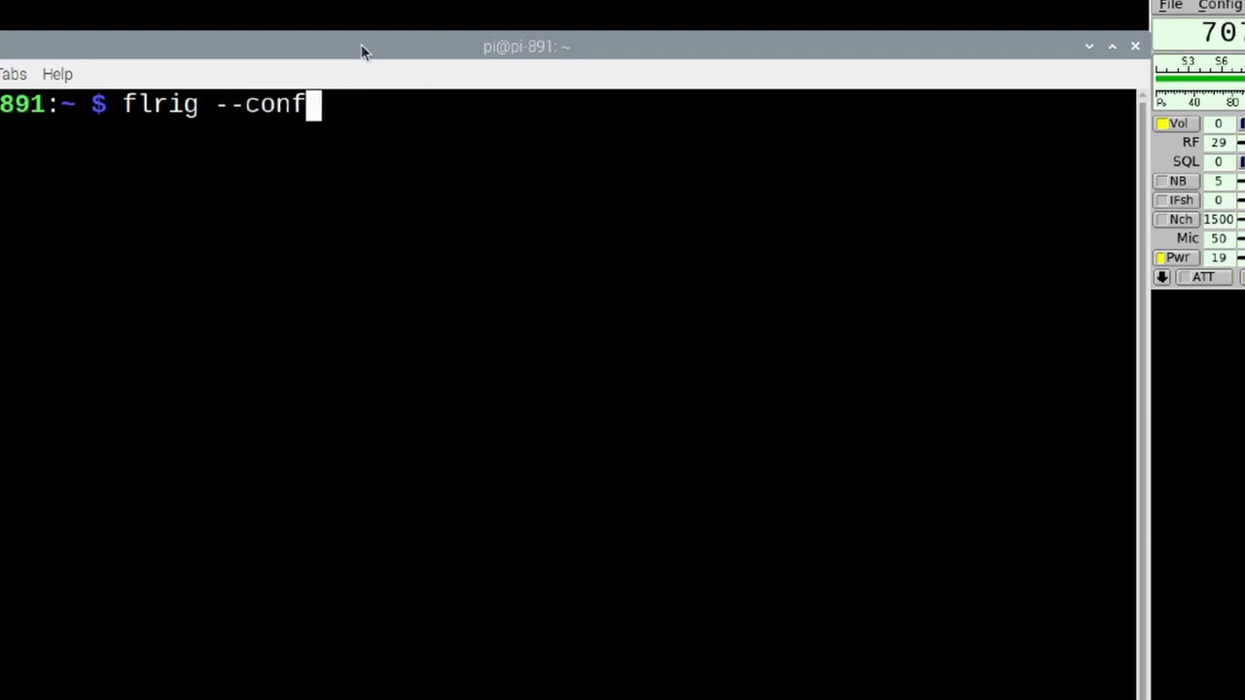
pyautogui.write('ig-dir')
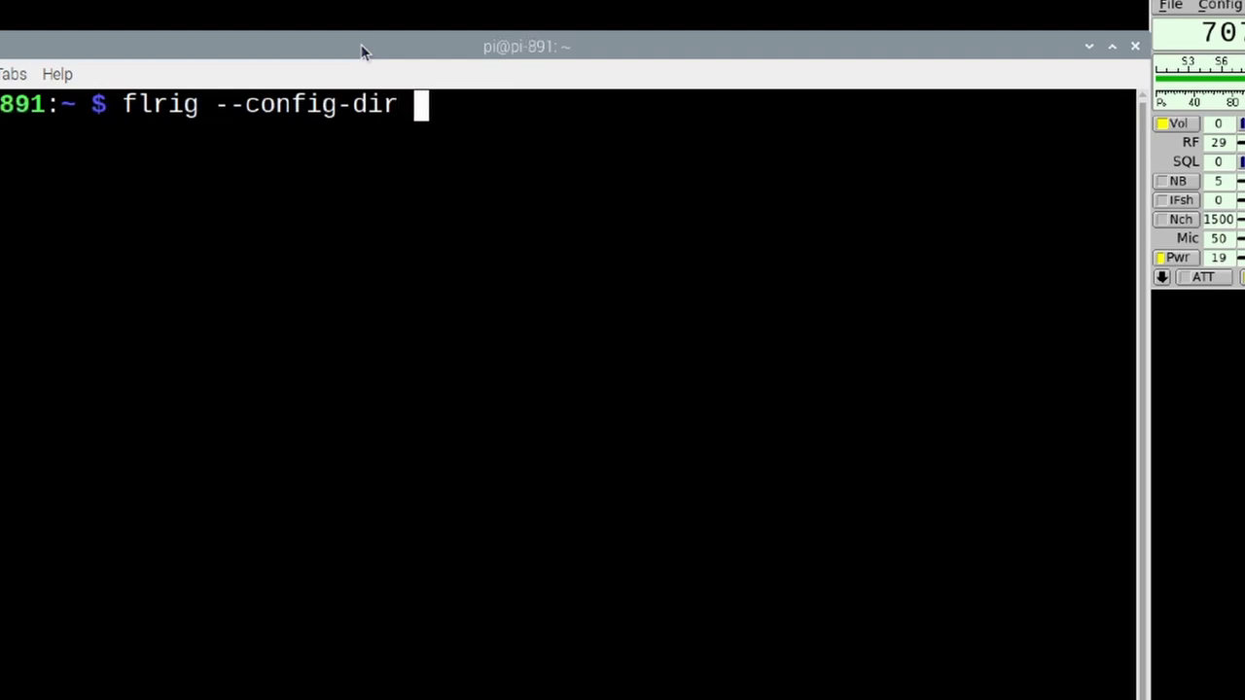
pyautogui.write(' ~')
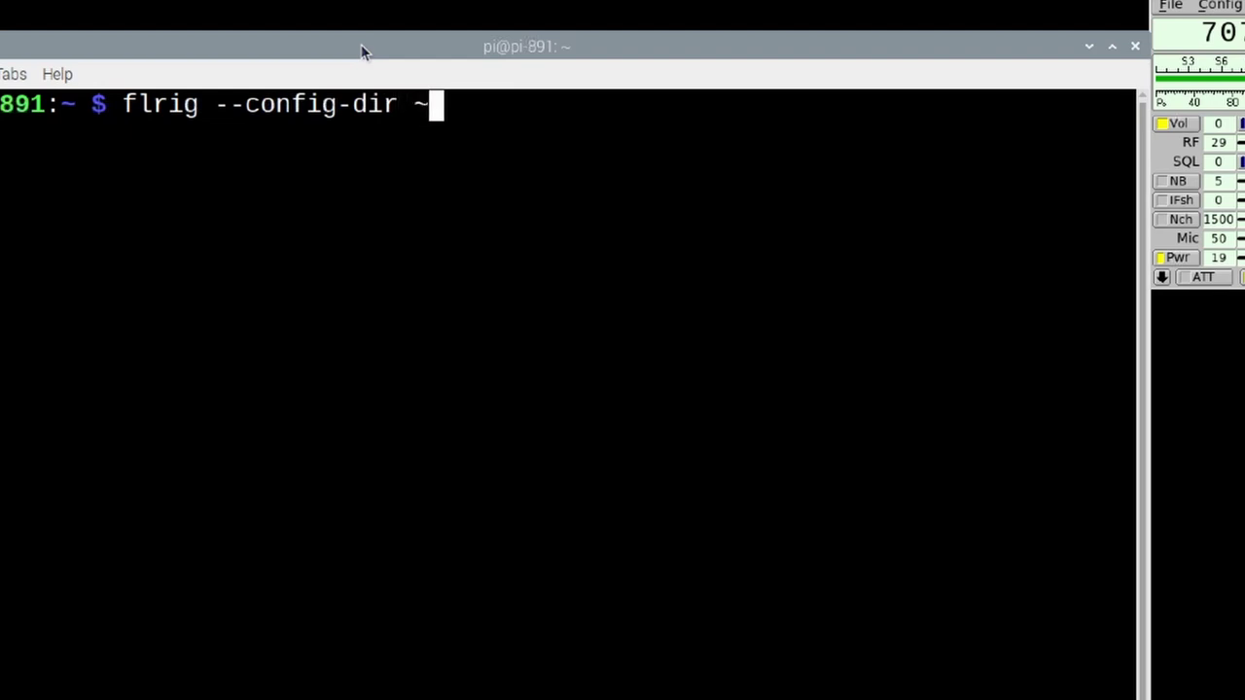
pyautogui.write('/ft8')
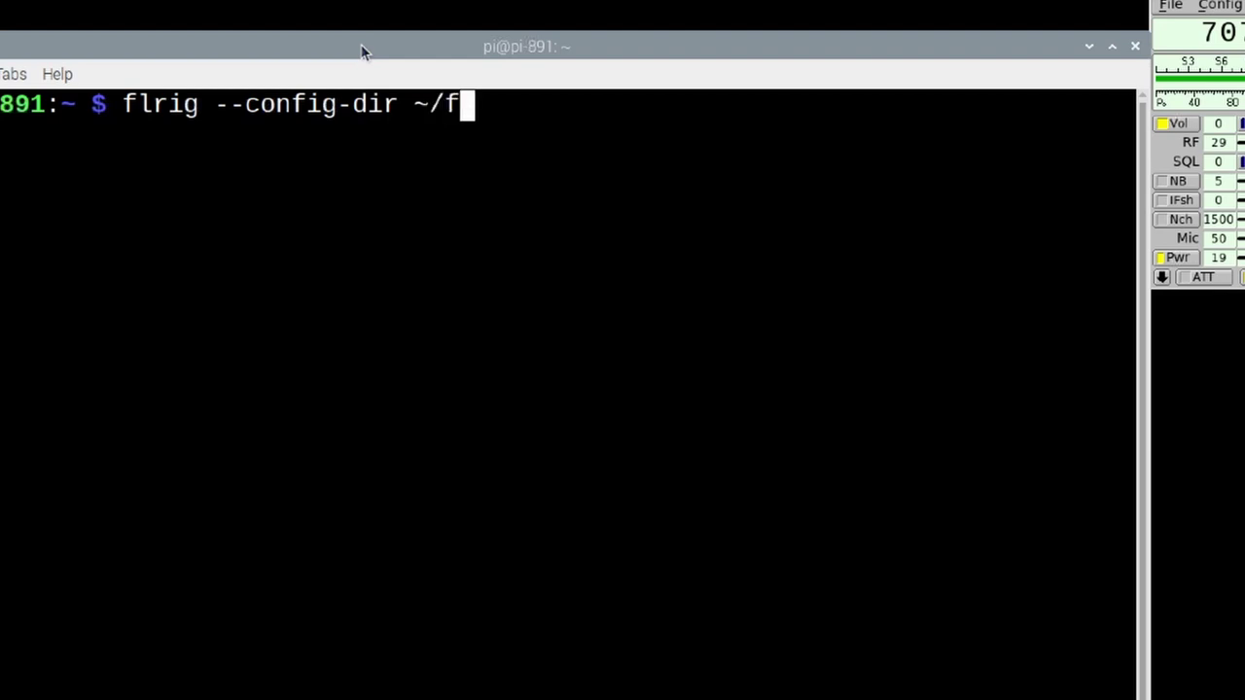
pyautogui.write('57')
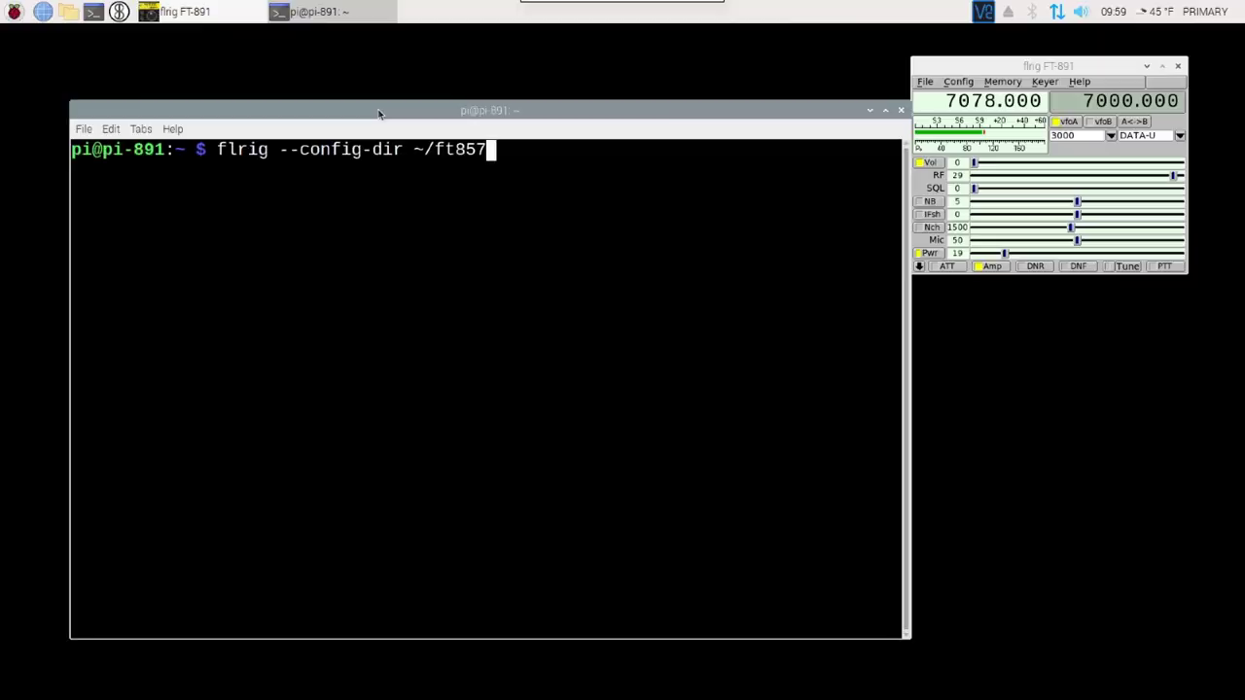
pyautogui.press('Return')
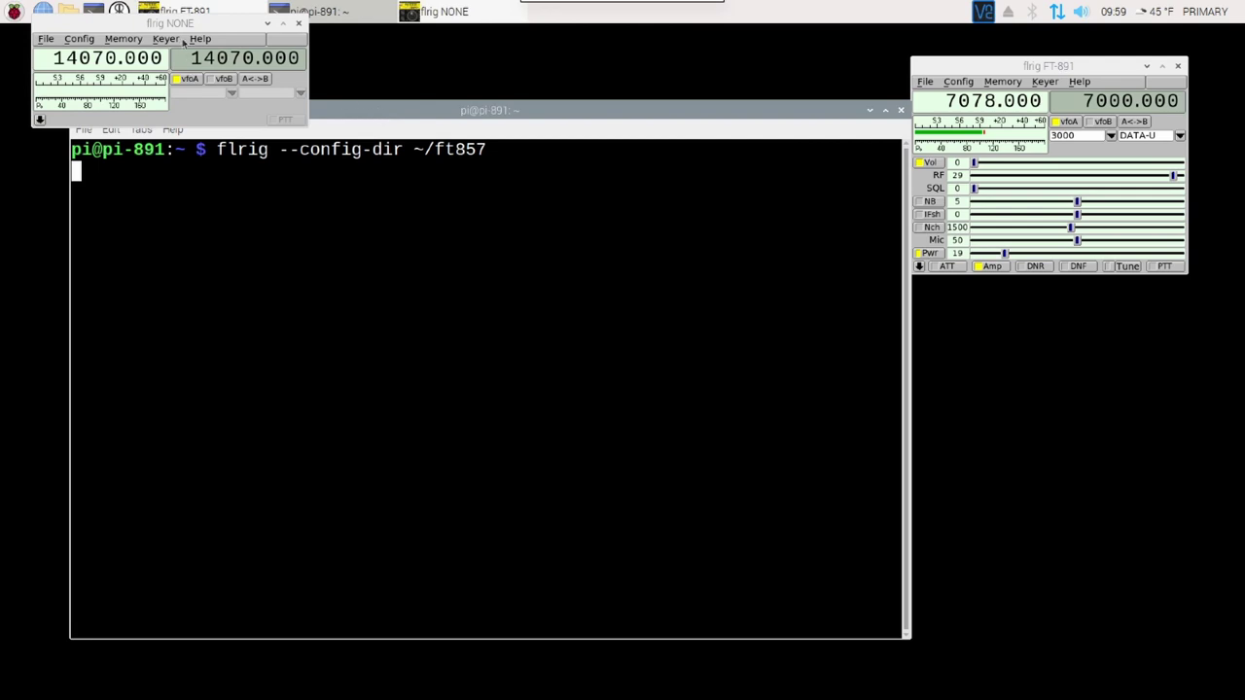
# - Open the transceiver configuration of the new flrig instance and choose FT-857D as the rig
pyautogui.moveTo(185, 20); pyautogui.dragTo(777, 59)
pyautogui.click(670, 78)
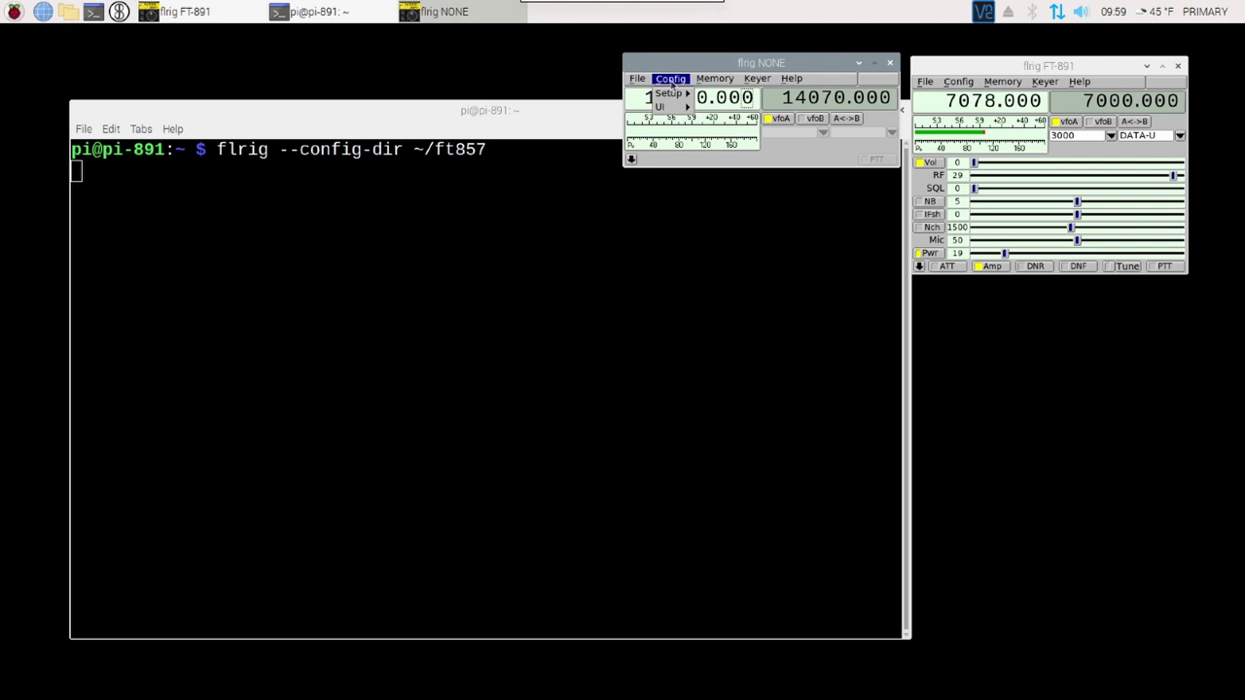
pyautogui.click(708, 95)
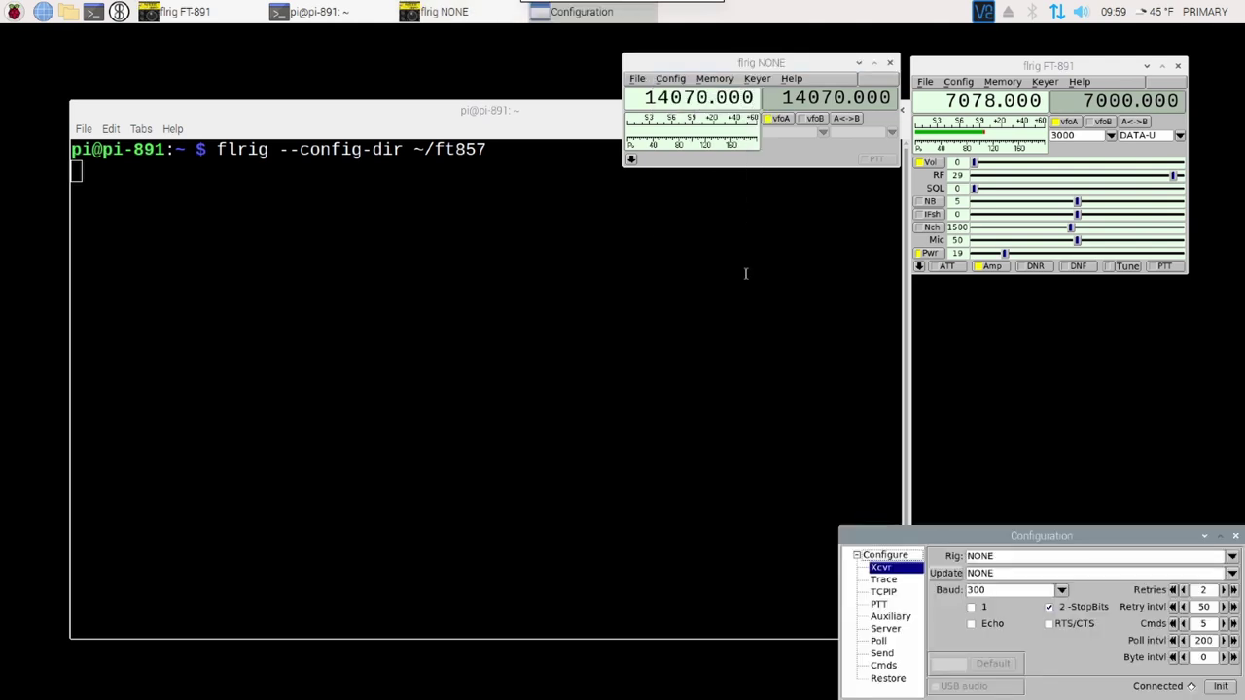
pyautogui.moveTo(1084, 533); pyautogui.dragTo(746, 199)
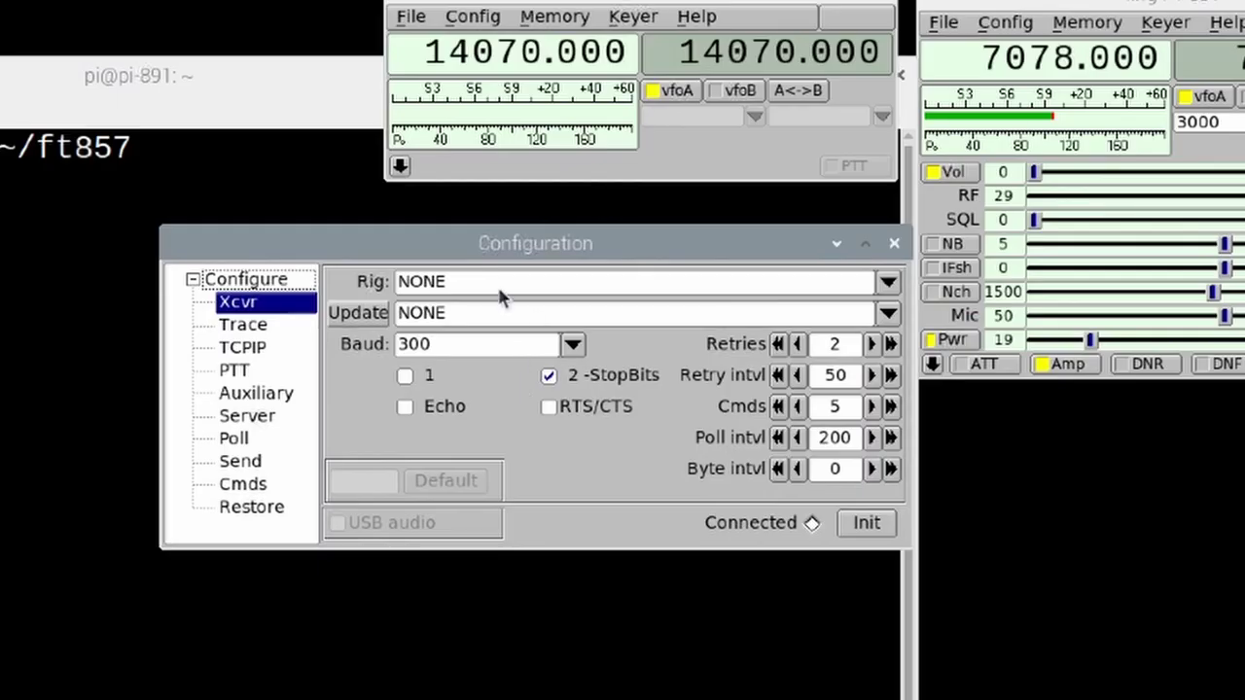
pyautogui.click(492, 281)
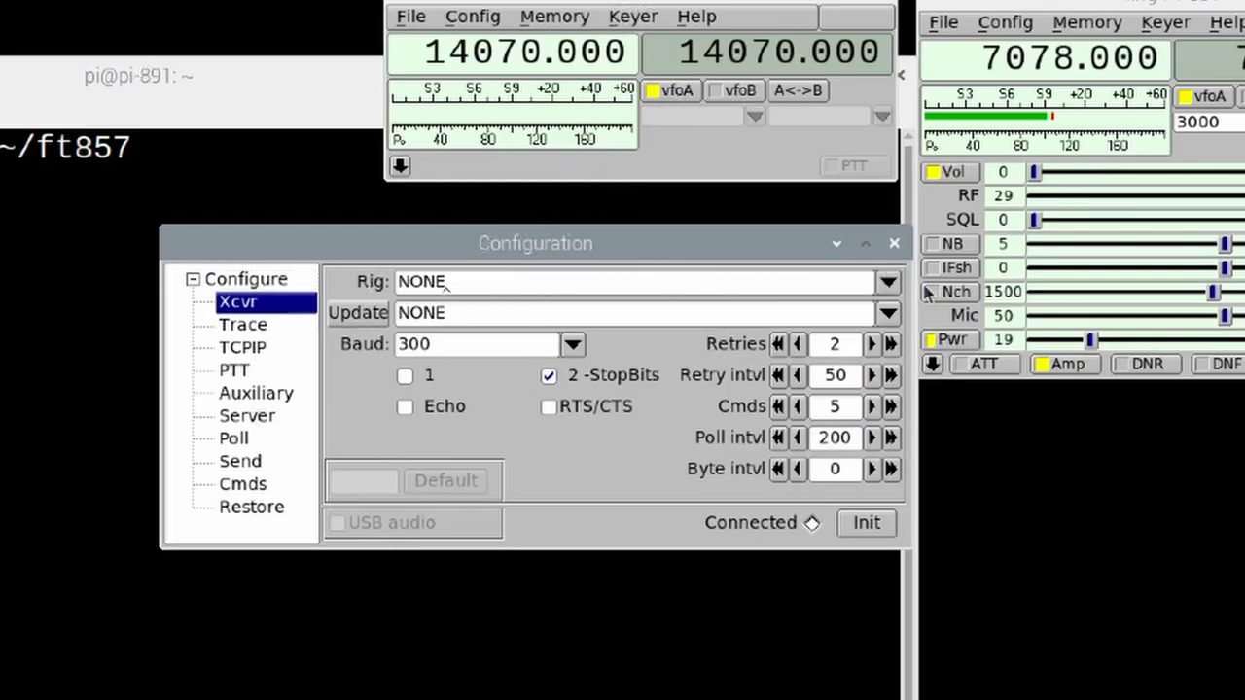
pyautogui.click(887, 284)
pyautogui.scroll(-3, 603, 425)
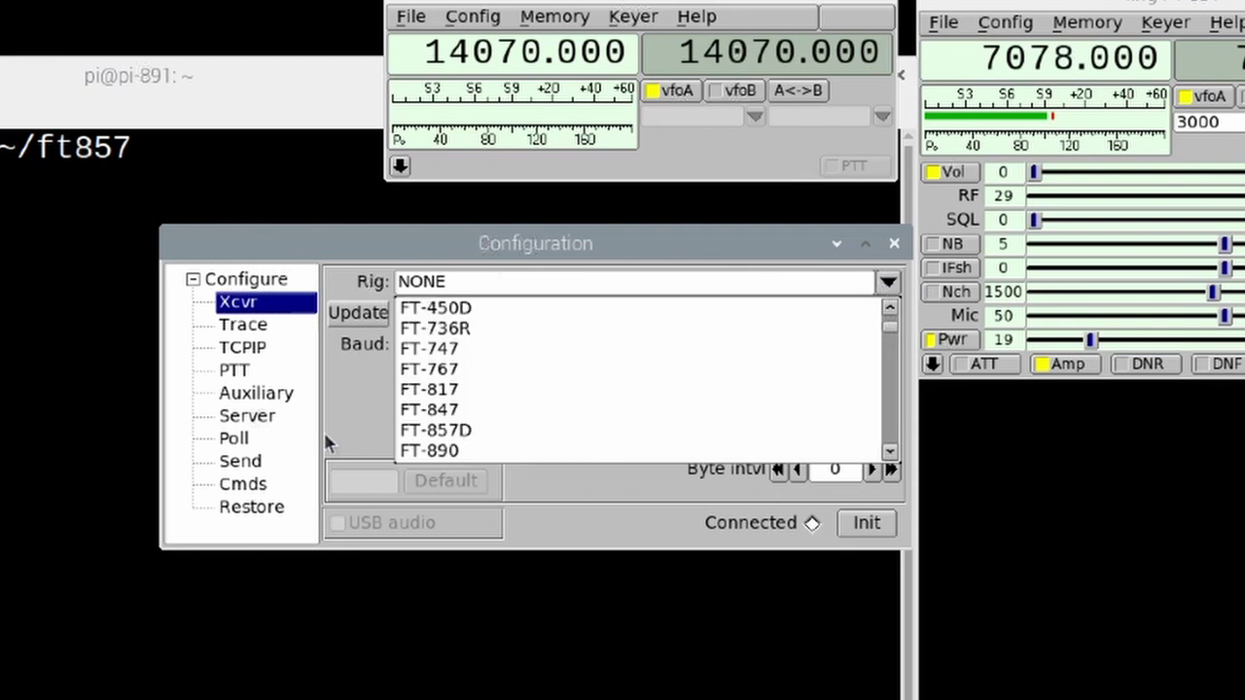
pyautogui.click(453, 431)
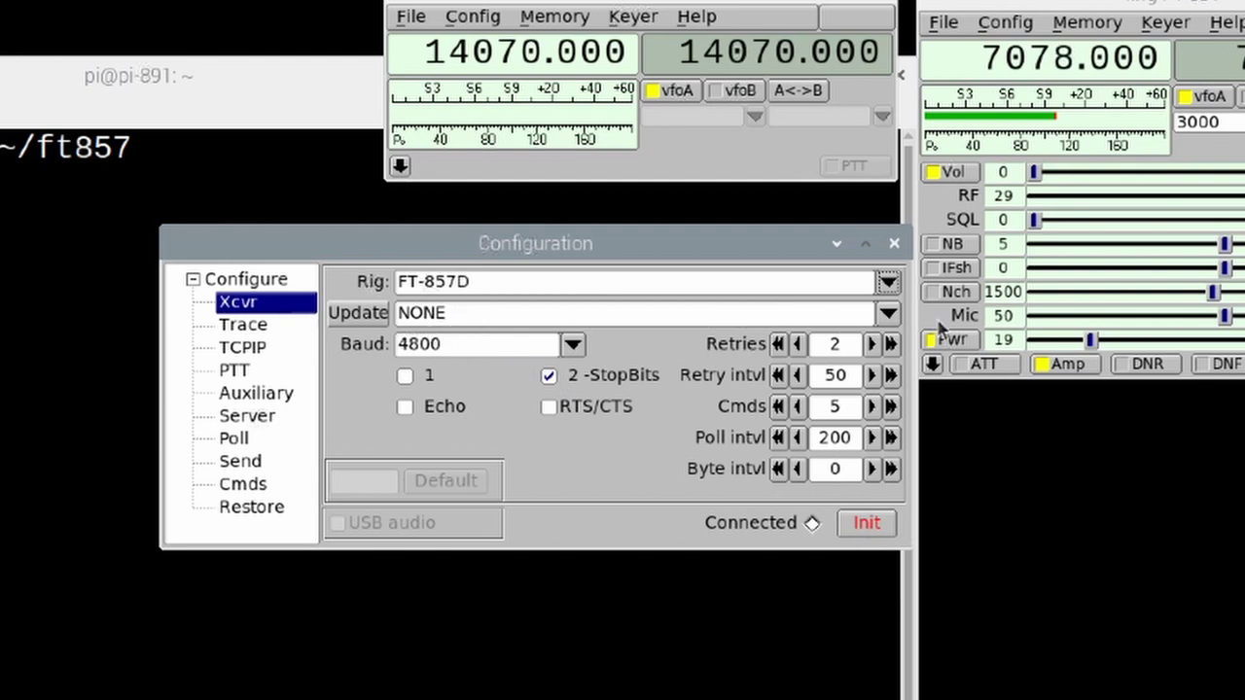
# - Select the FTDI FT232R USB UART serial port for the FT-857D, initialise the connection and close the configuration
pyautogui.click(887, 316)
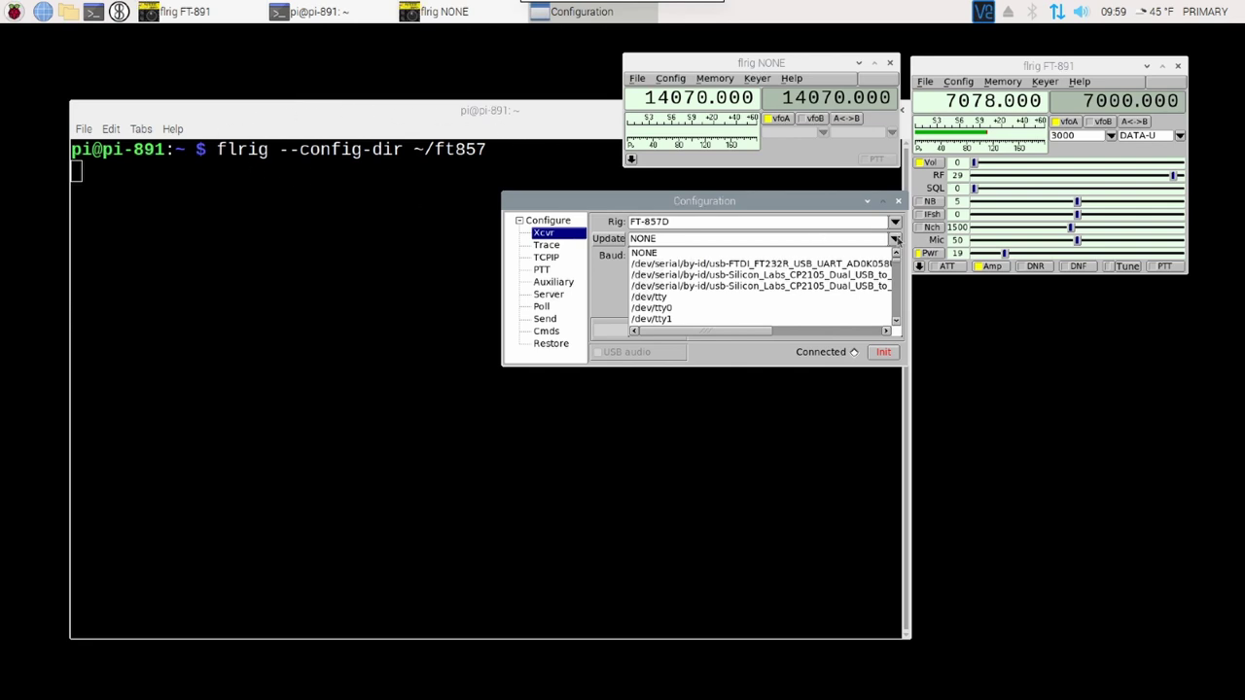
pyautogui.click(895, 239)
pyautogui.click(895, 239)
pyautogui.click(800, 263)
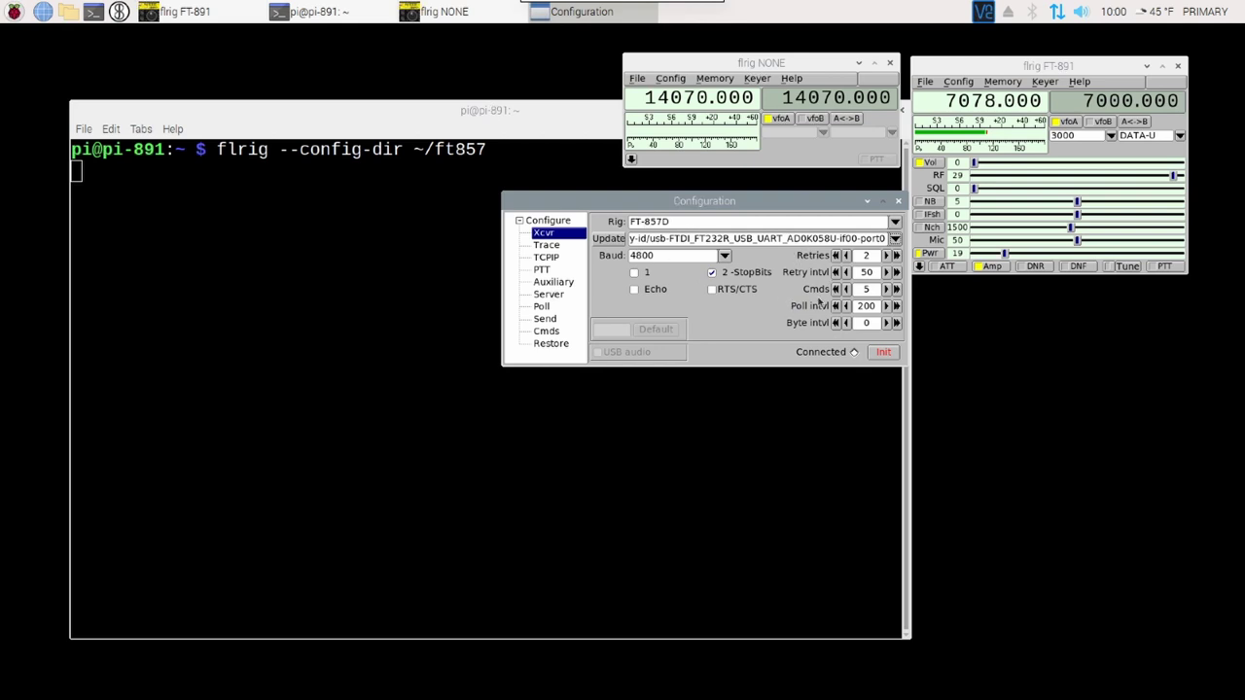
pyautogui.click(884, 354)
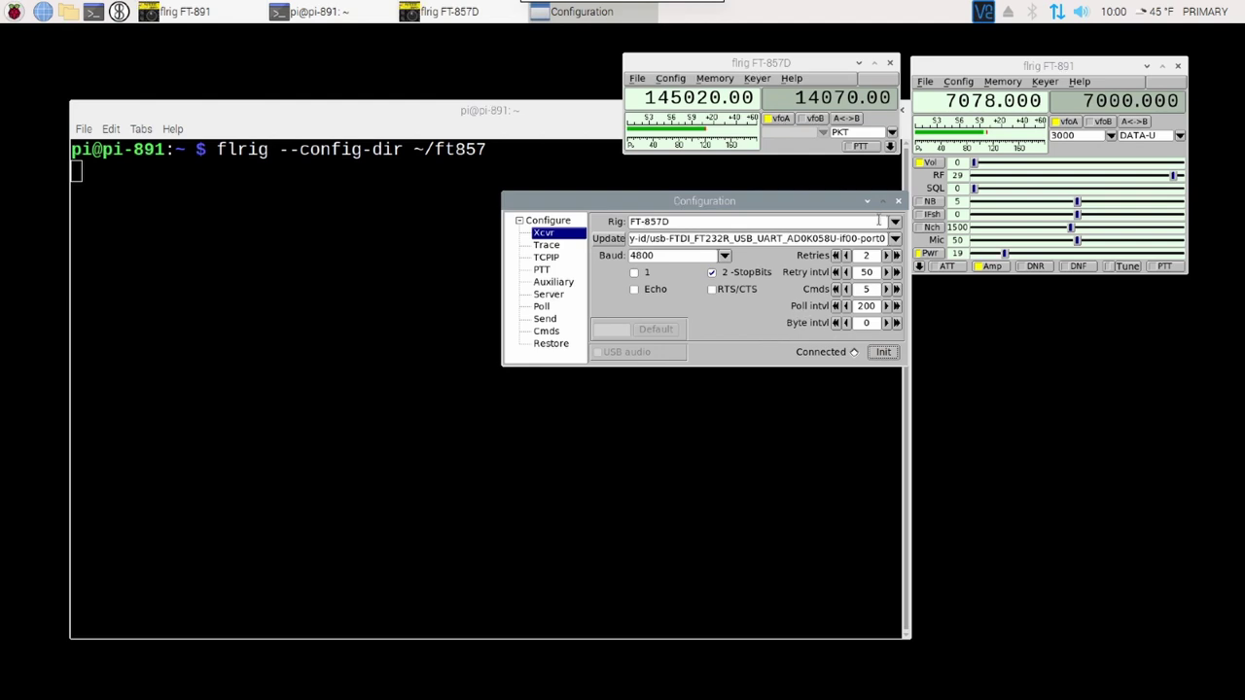
pyautogui.click(898, 201)
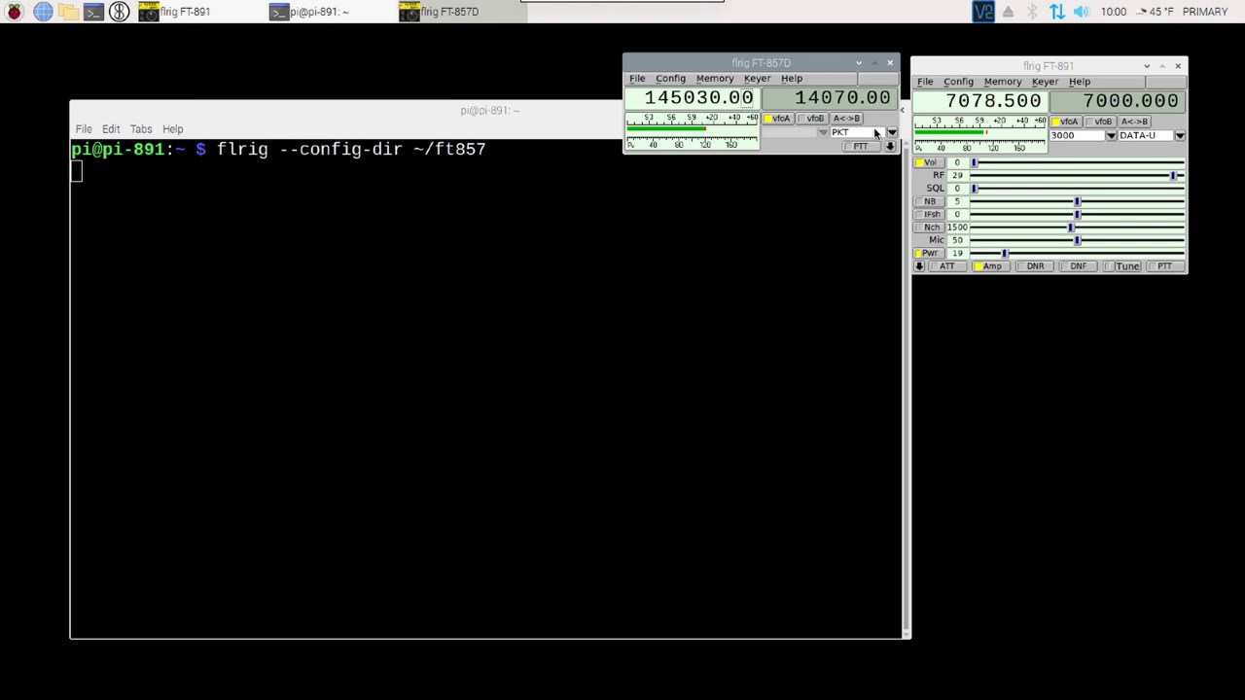
# - Close the FT-857D flrig instance and list the home directory with ls, highlighting the ft857 folder
pyautogui.click(890, 64)
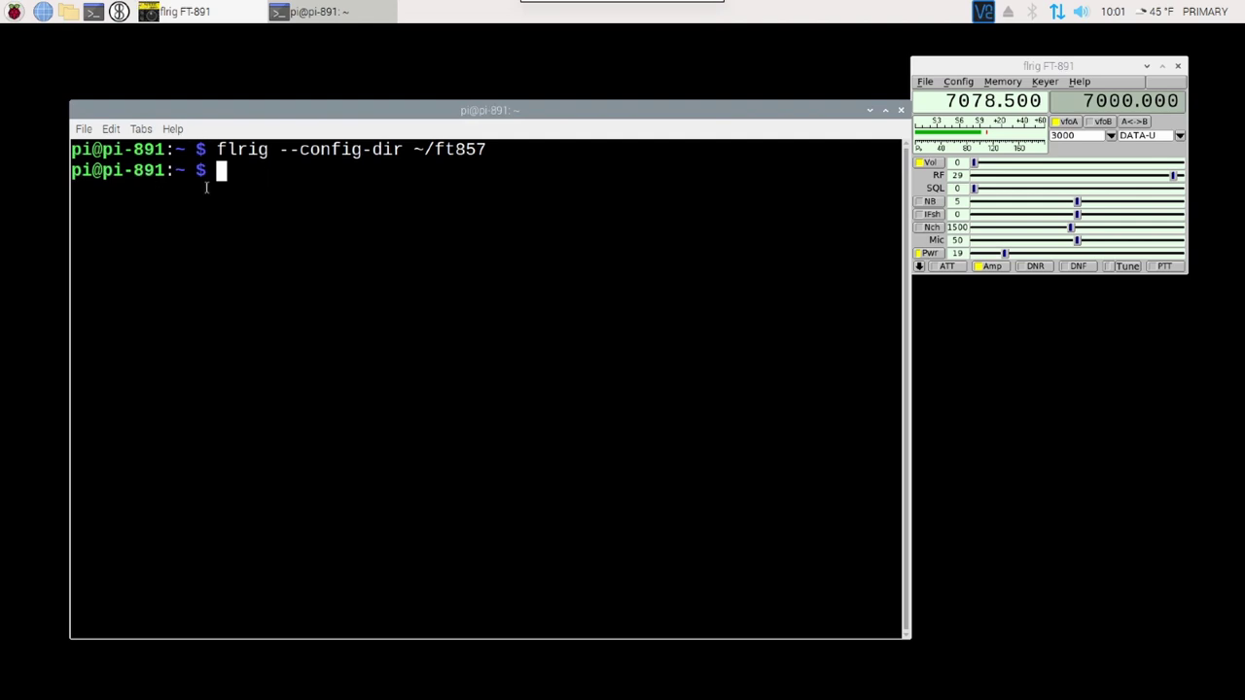
pyautogui.write('ls')
pyautogui.press('Return')
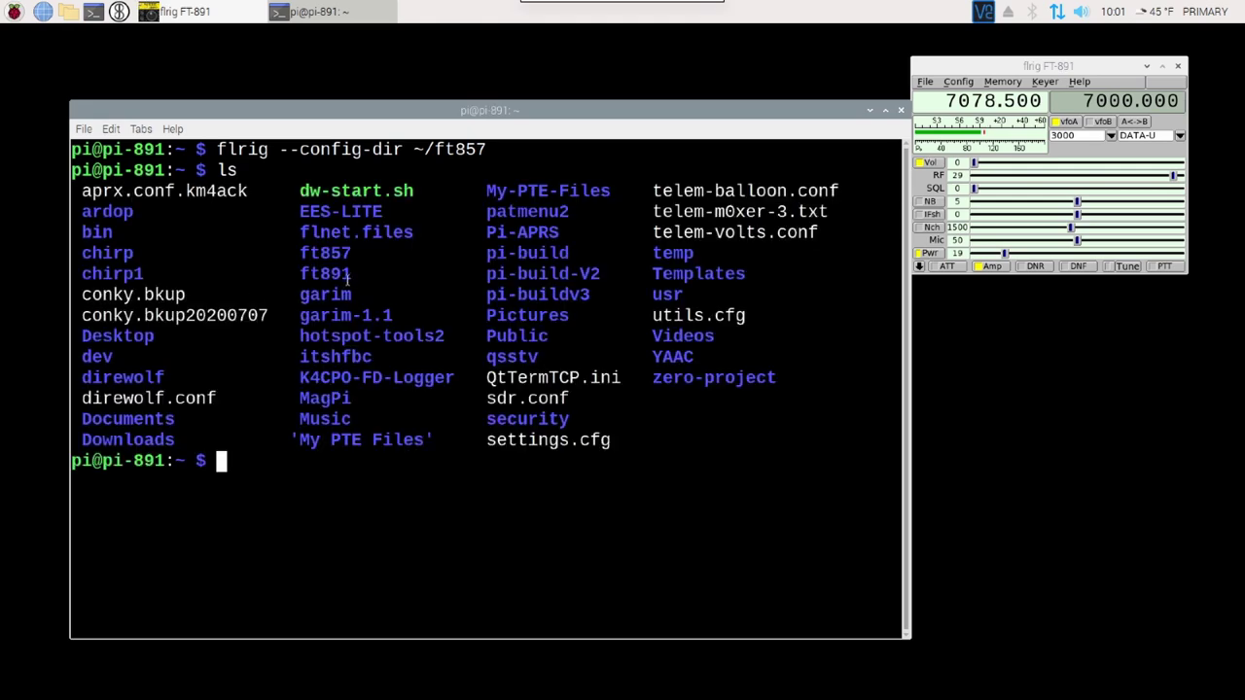
pyautogui.moveTo(348, 277); pyautogui.dragTo(305, 260)
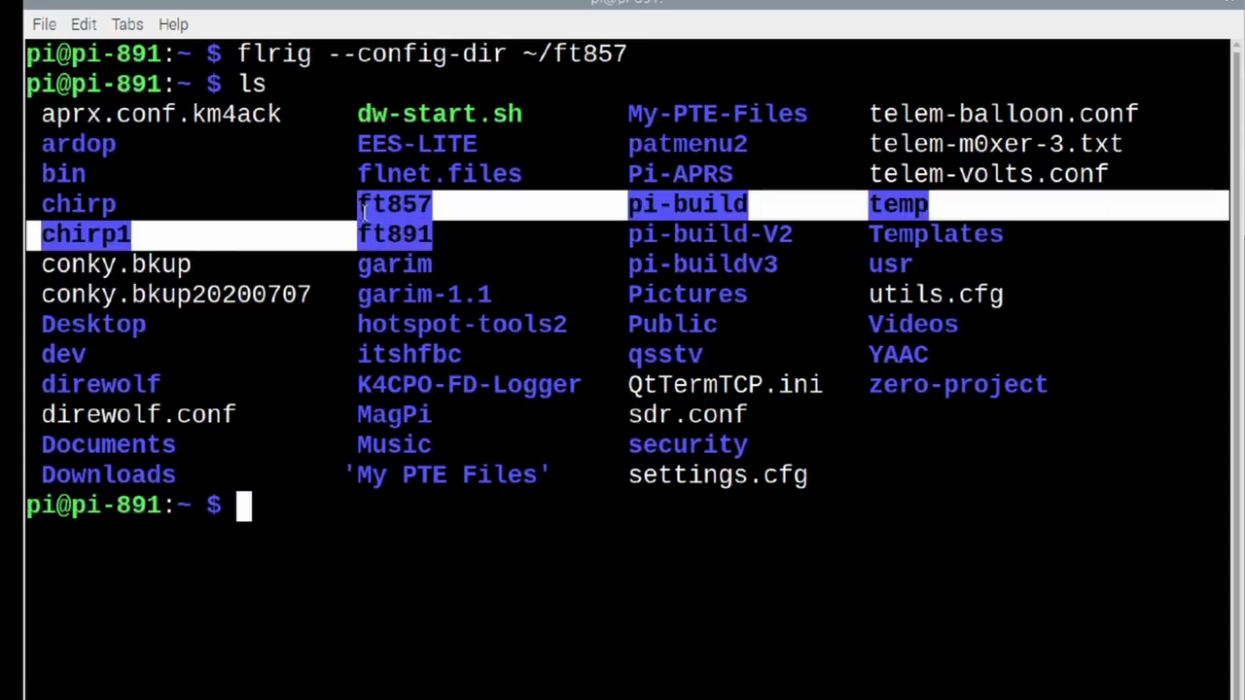
pyautogui.moveTo(362, 206); pyautogui.dragTo(356, 243)
pyautogui.moveTo(434, 202); pyautogui.dragTo(357, 205)
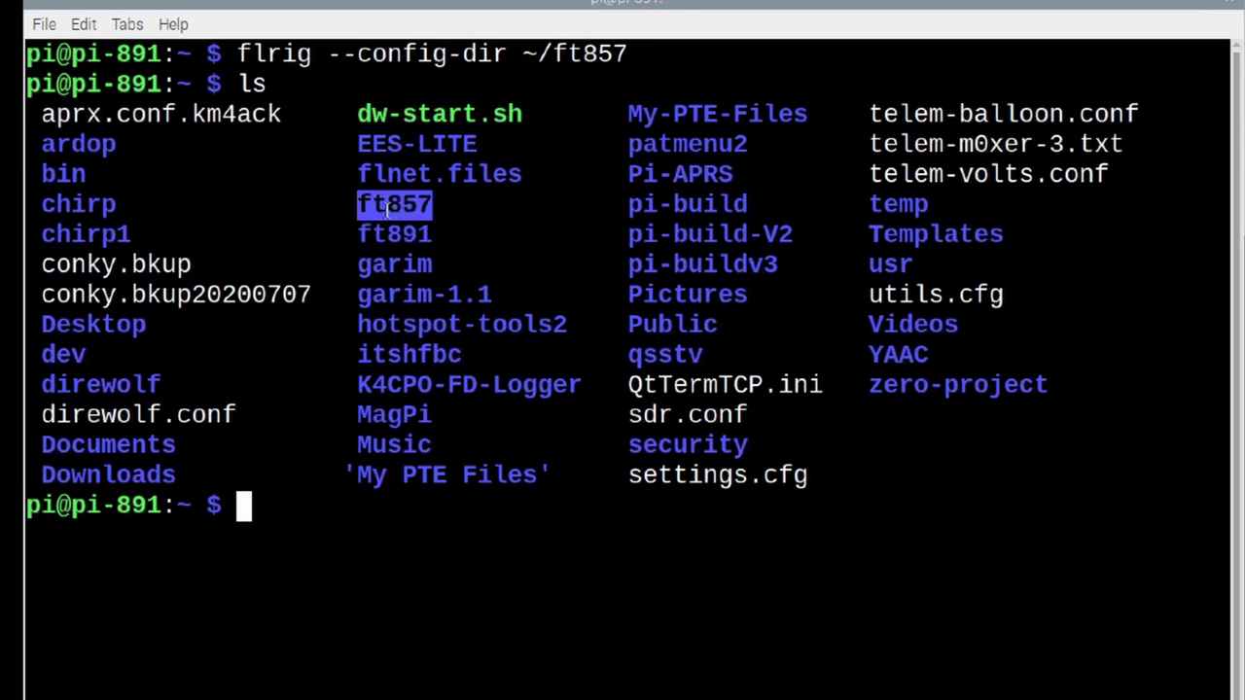
# - Clear the terminal and relaunch flrig by recalling the command flrig --config-dir ~/ft857
pyautogui.write('clear')
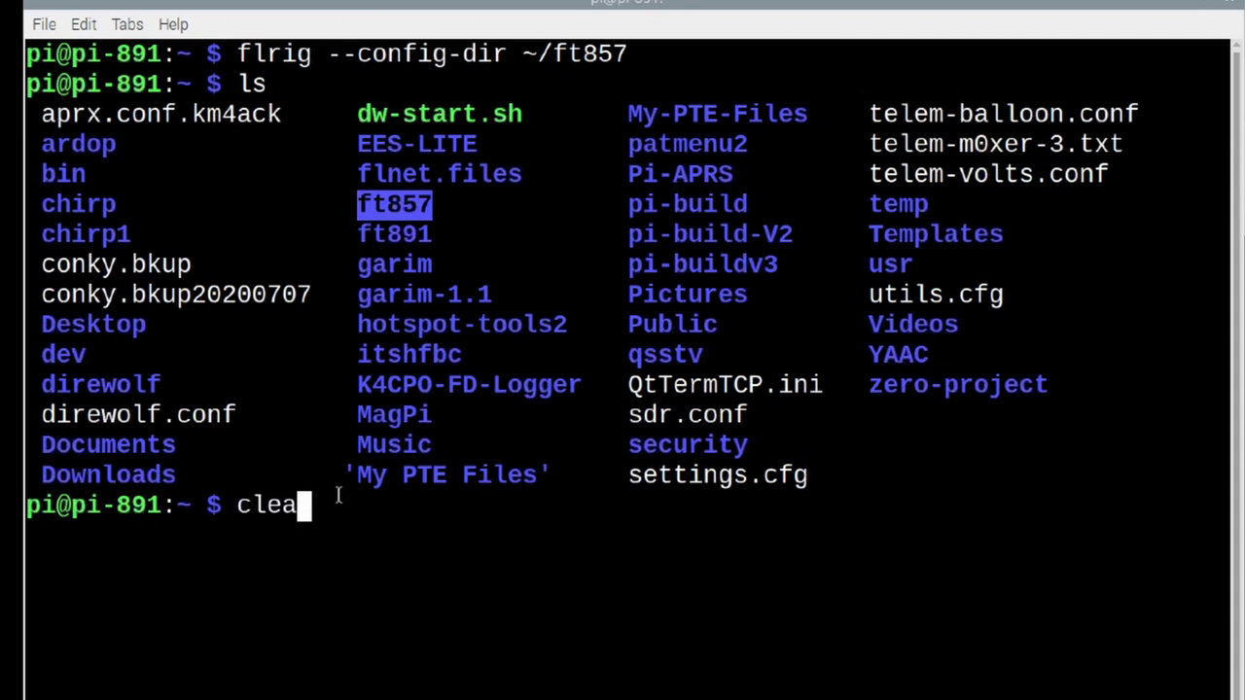
pyautogui.press('Return')
pyautogui.press('Up')
pyautogui.press('Up')
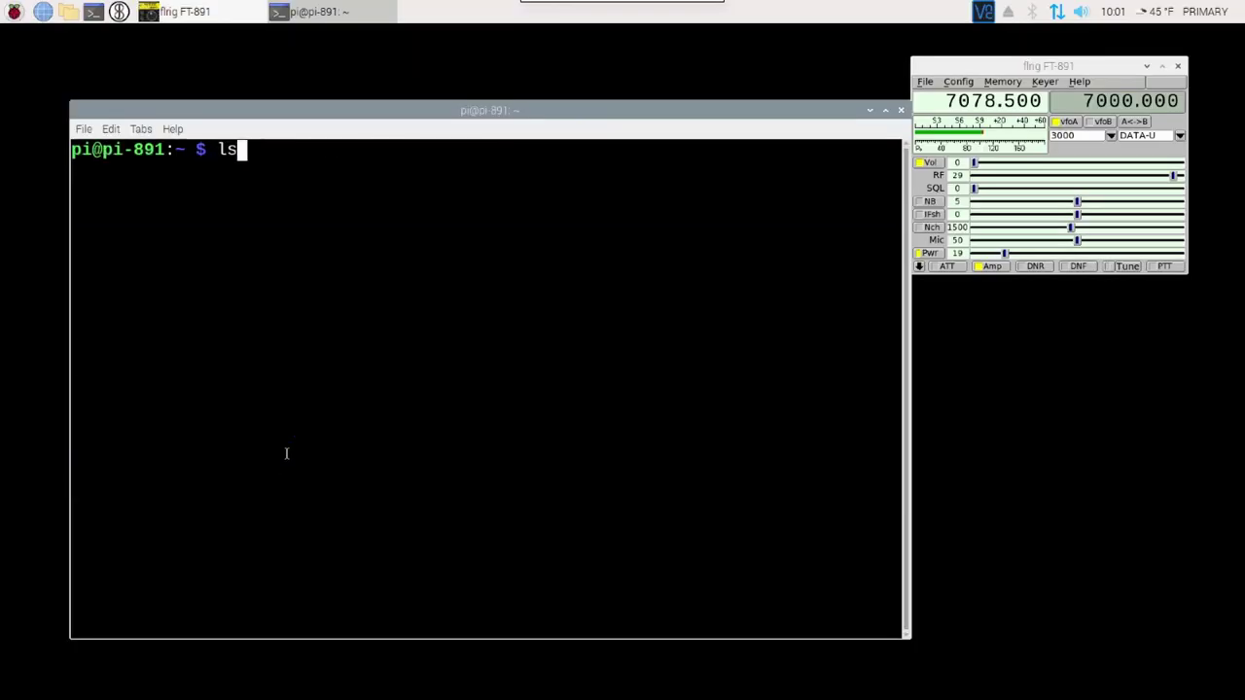
pyautogui.press('Up')
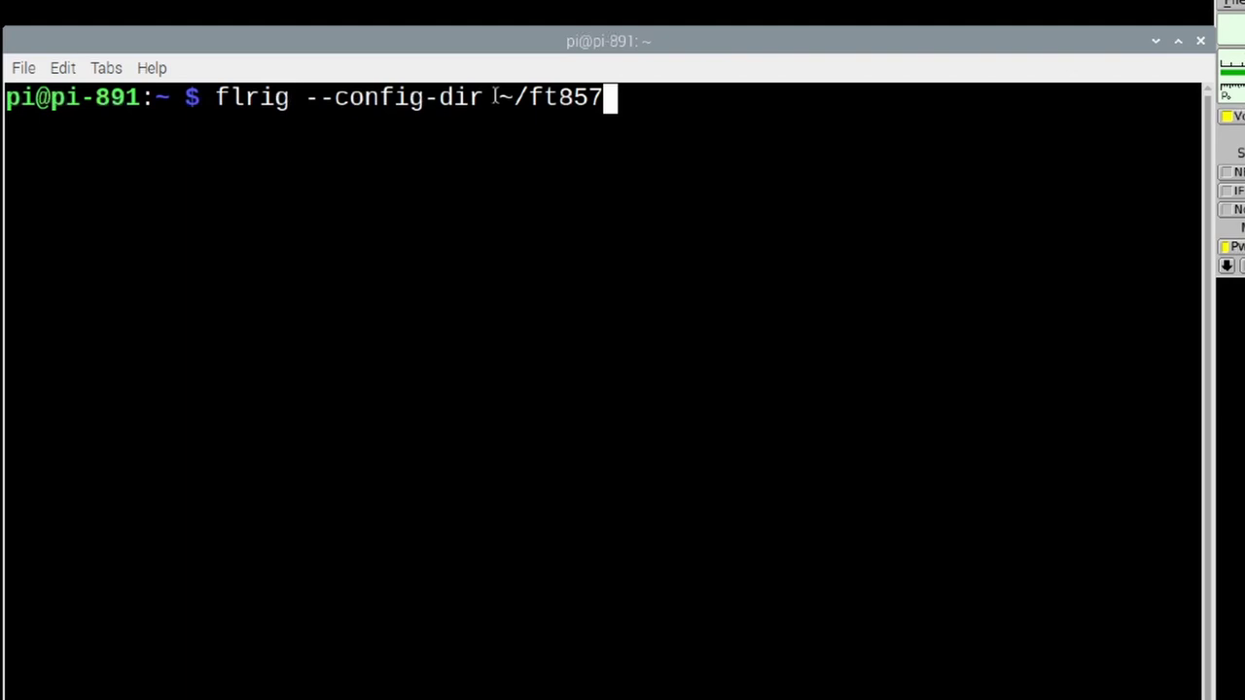
pyautogui.moveTo(493, 96); pyautogui.dragTo(617, 96)
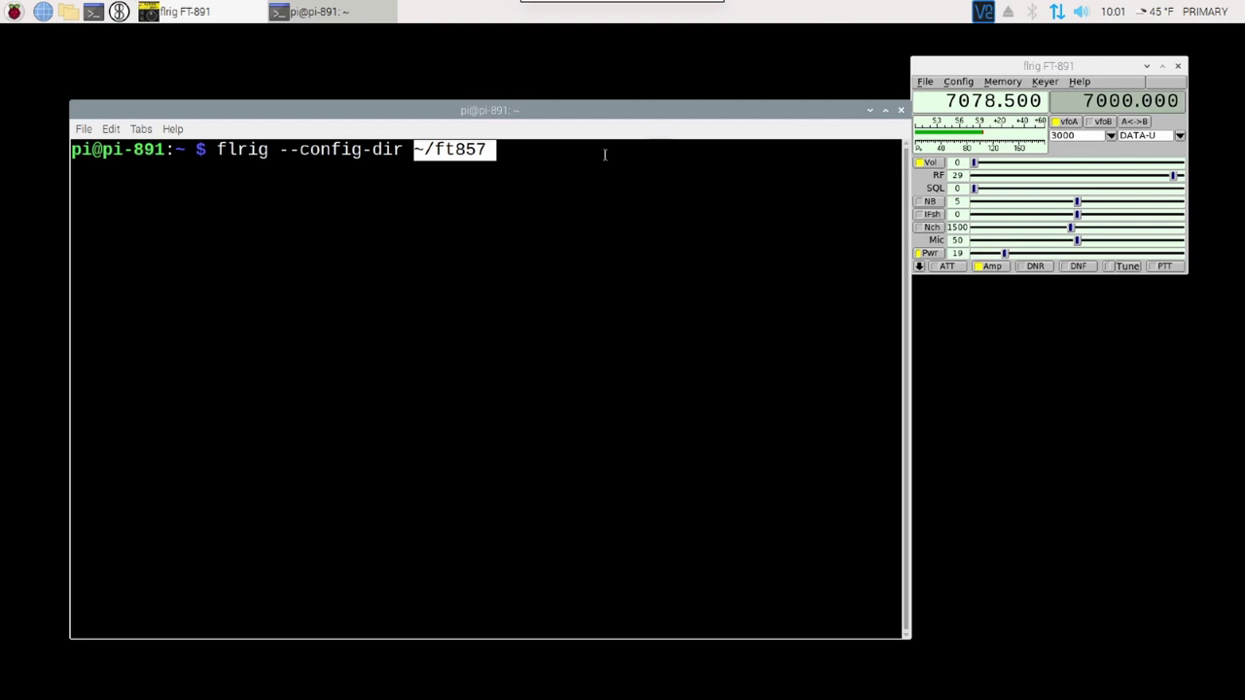
pyautogui.click(519, 159)
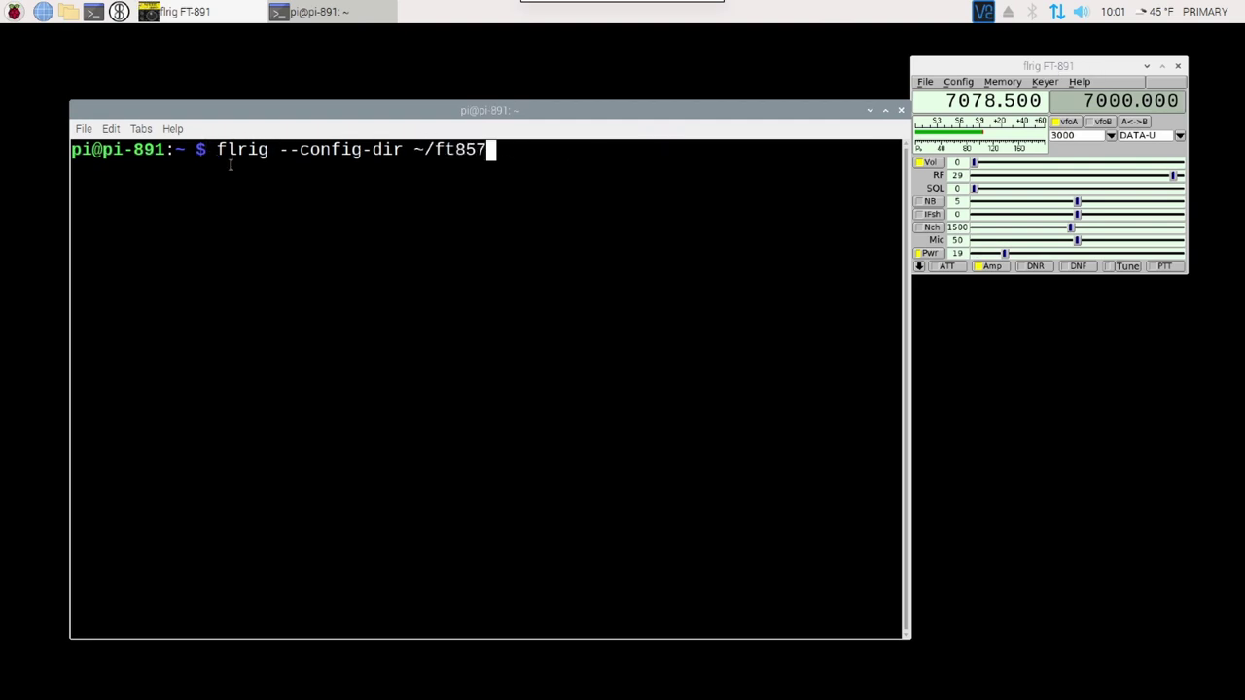
pyautogui.press('Return')
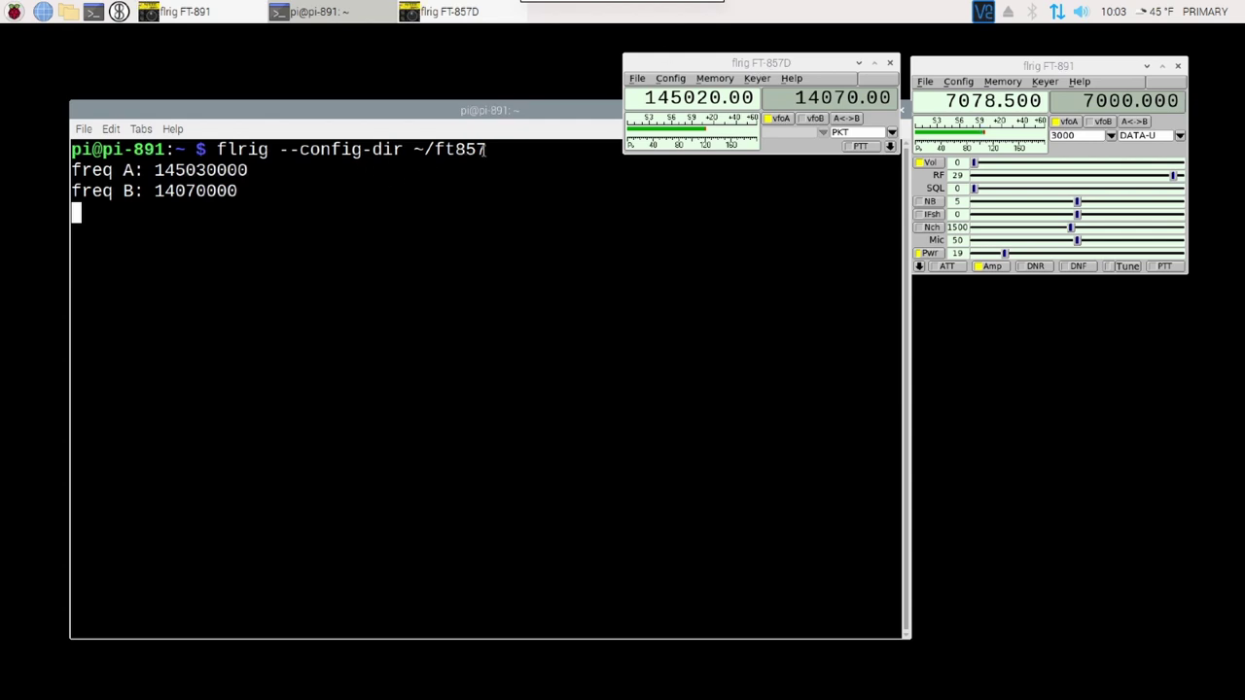
# - Highlight the launch command, then close the FT-857D flrig instance and clear the terminal
pyautogui.moveTo(484, 149); pyautogui.dragTo(216, 149)
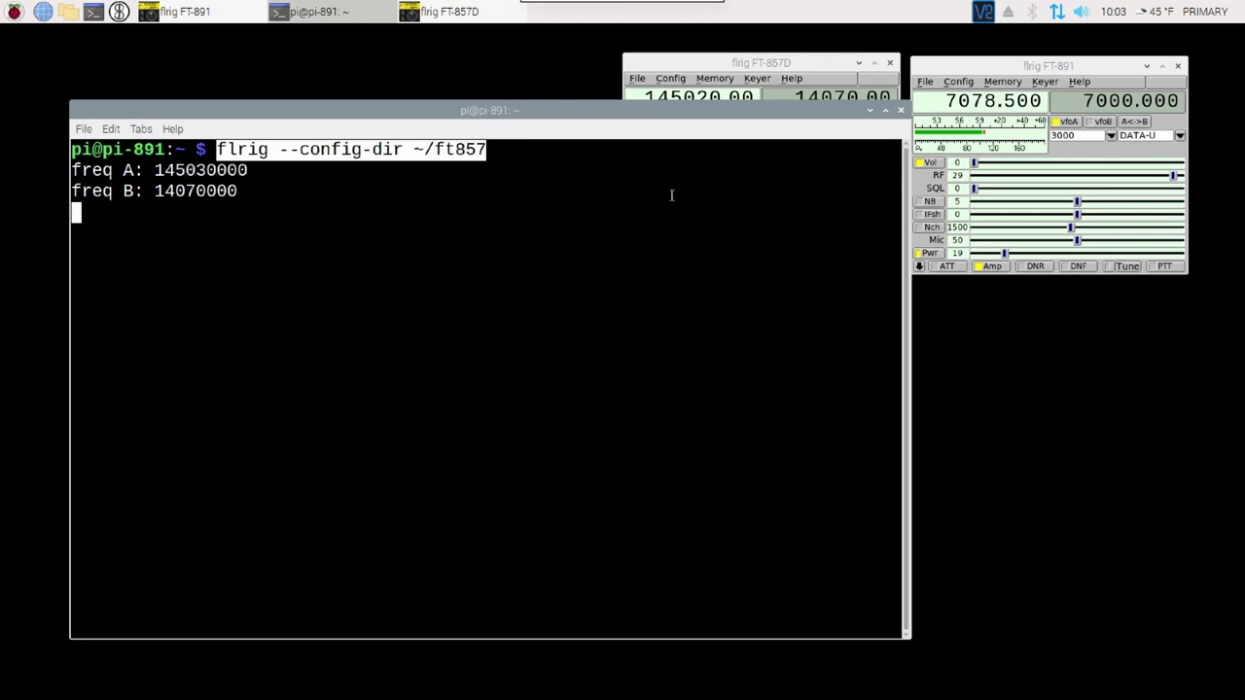
pyautogui.click(772, 65)
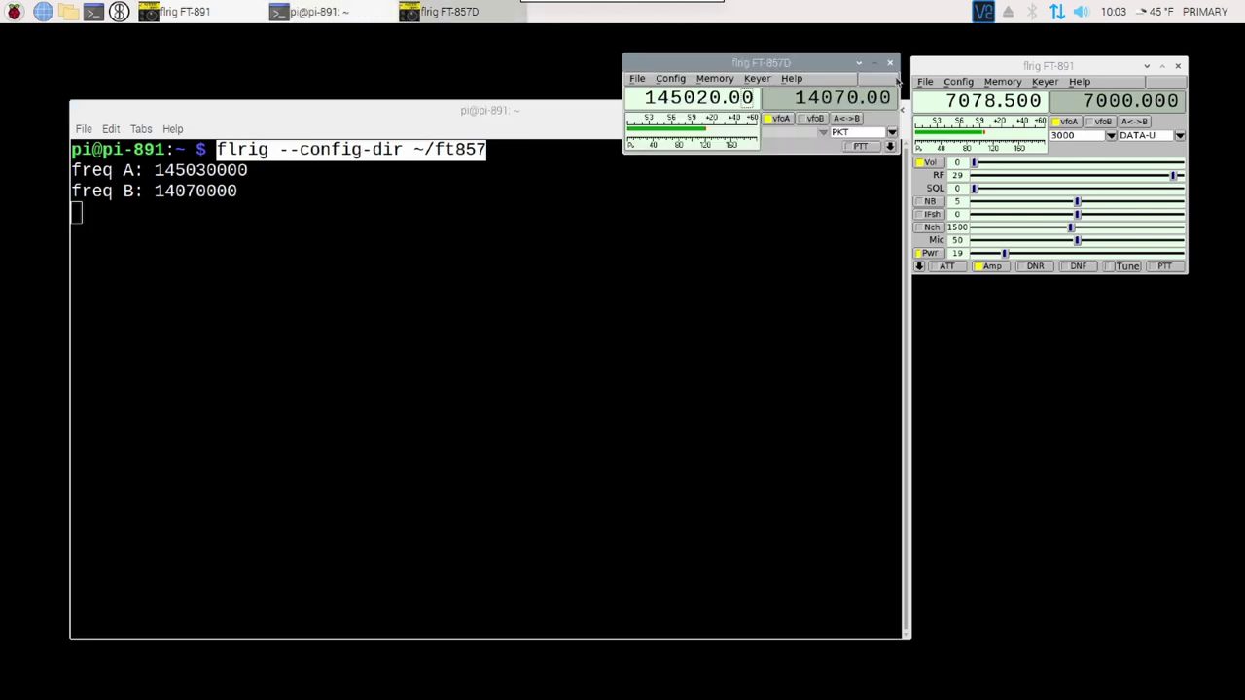
pyautogui.click(890, 63)
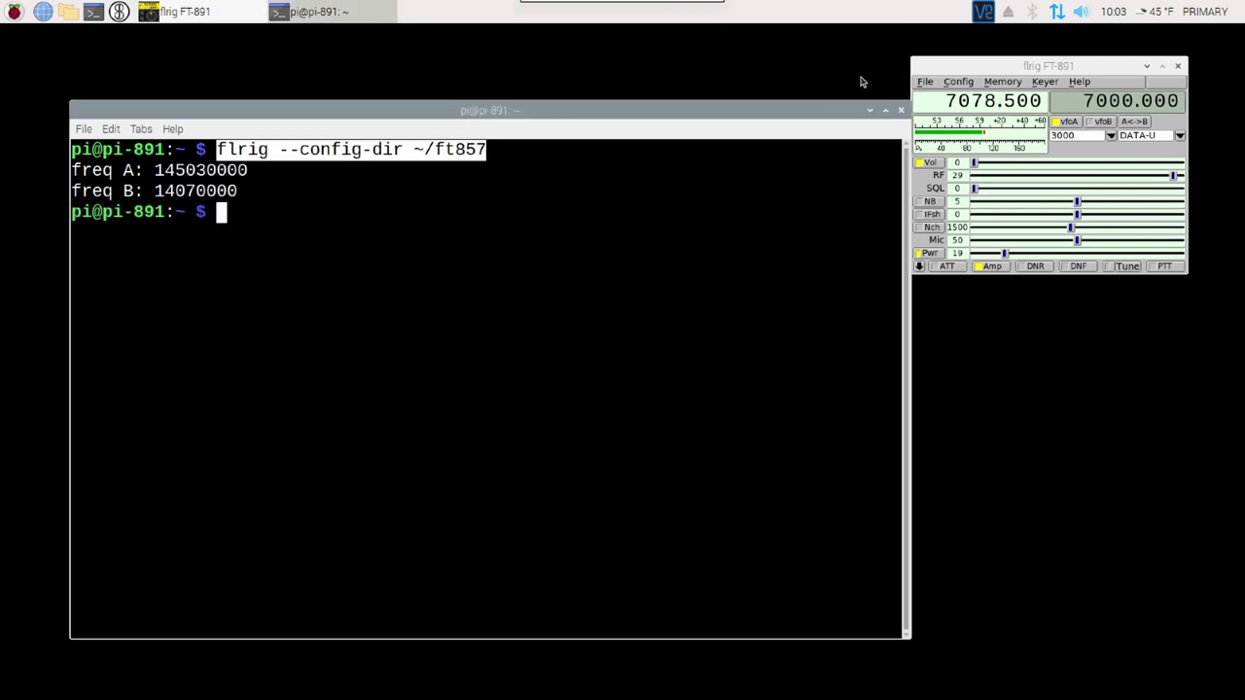
pyautogui.click(394, 241)
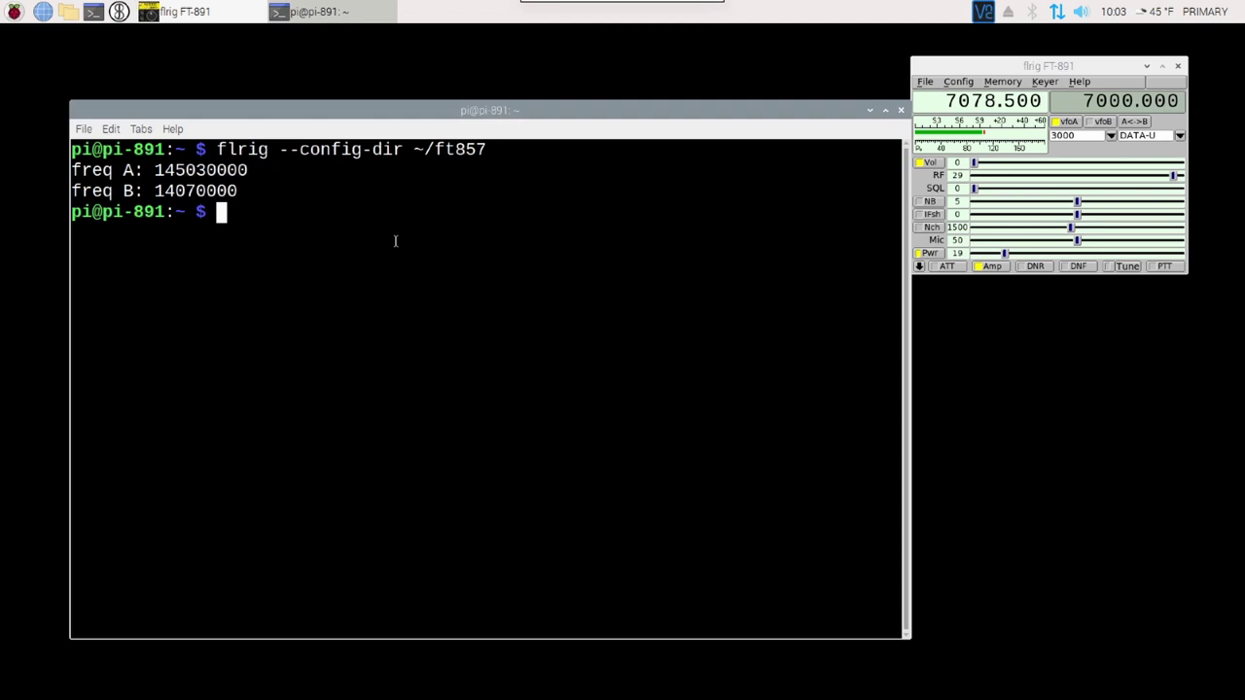
pyautogui.write('clear')
pyautogui.press('Return')
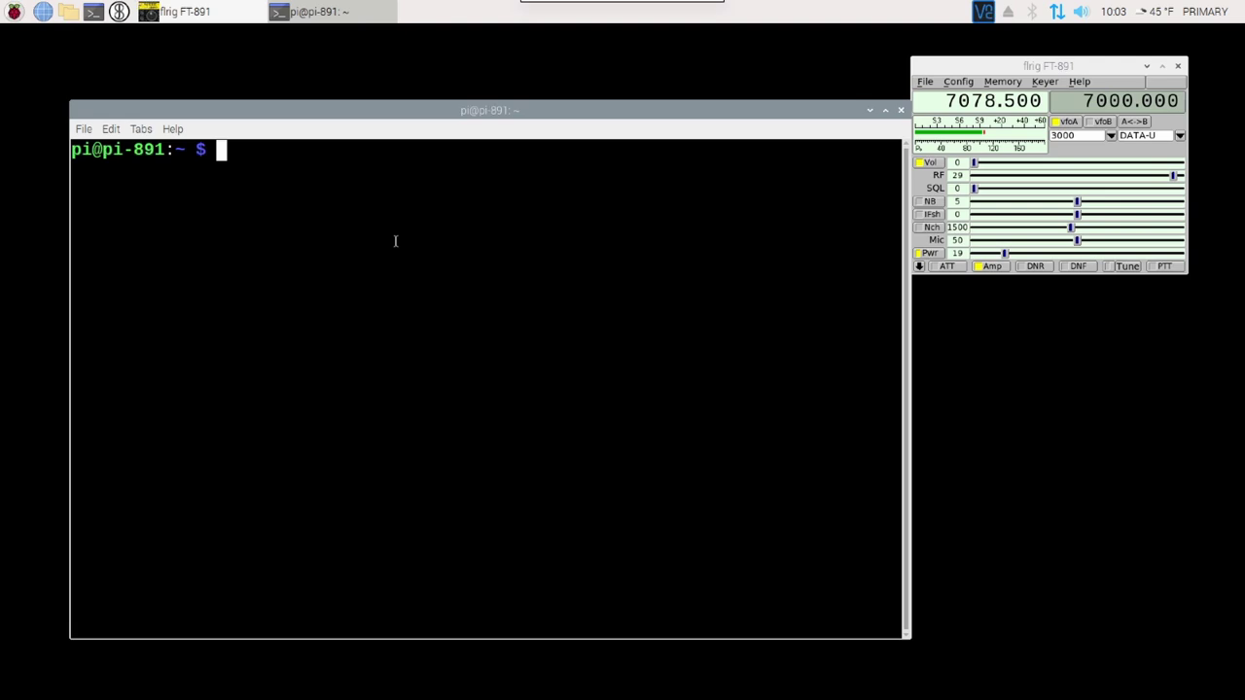
# - Change the working directory to /usr/local/share/applications/ with cd
pyautogui.write('cd /')
pyautogui.write('usr')
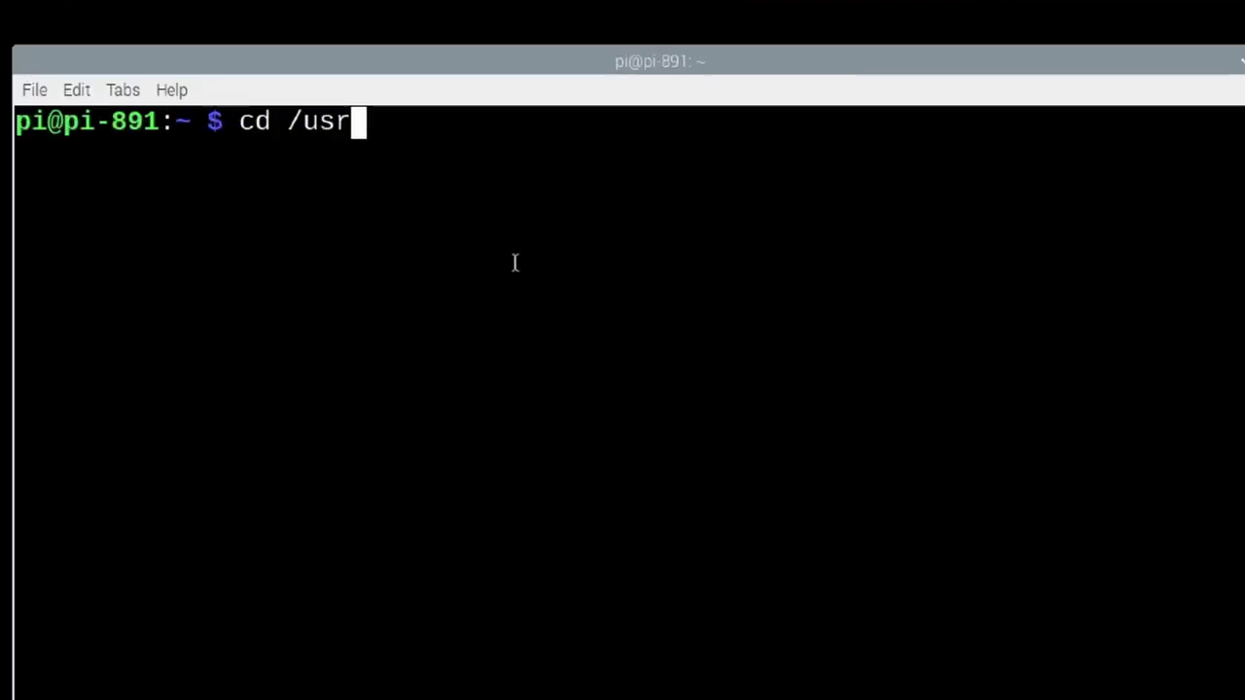
pyautogui.write('/loc')
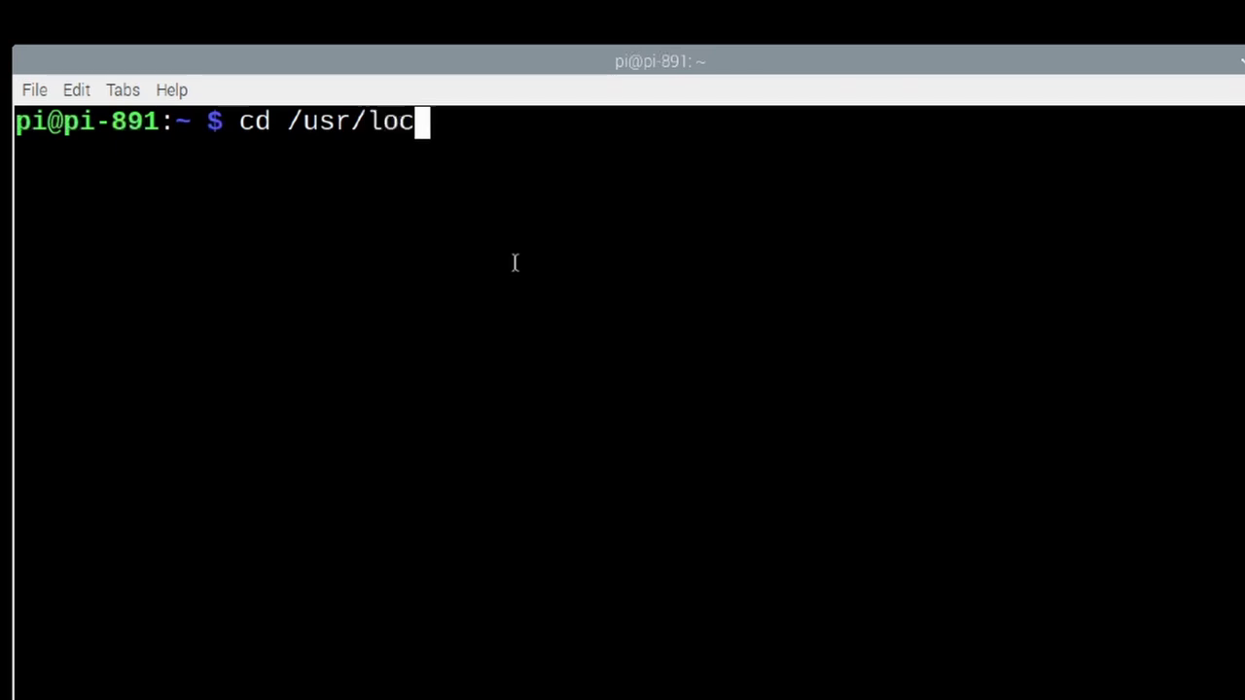
pyautogui.write('al/share')
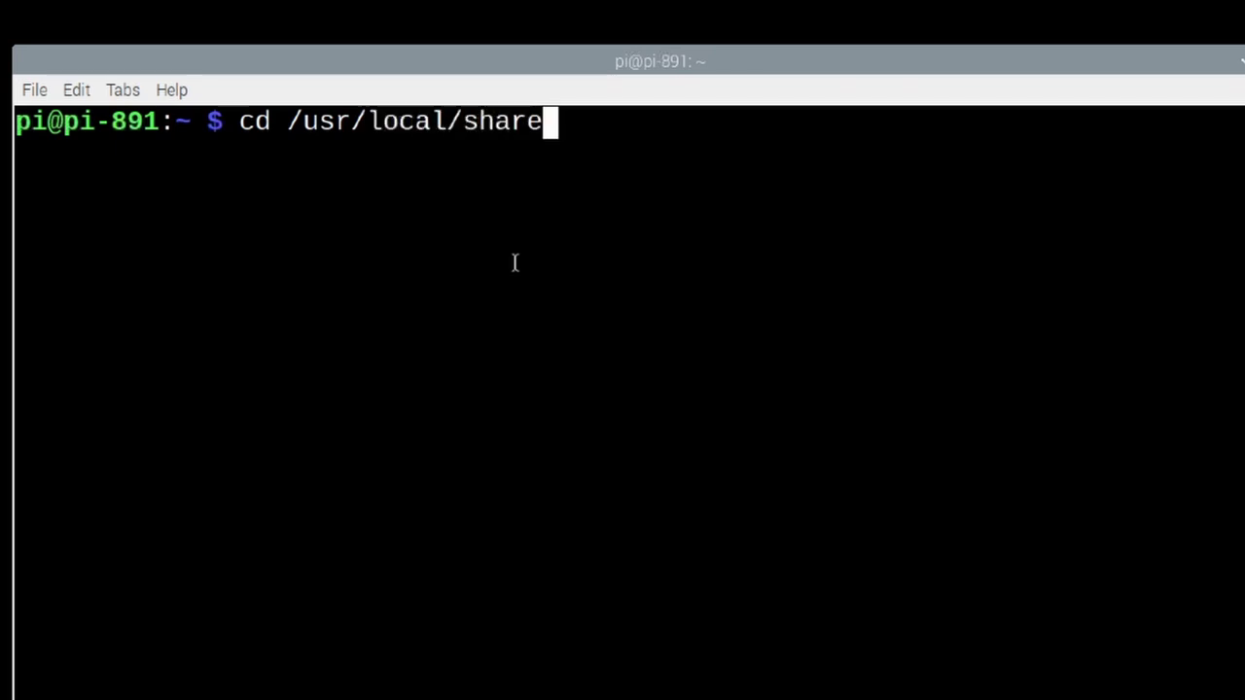
pyautogui.write('/app')
pyautogui.press('Tab')
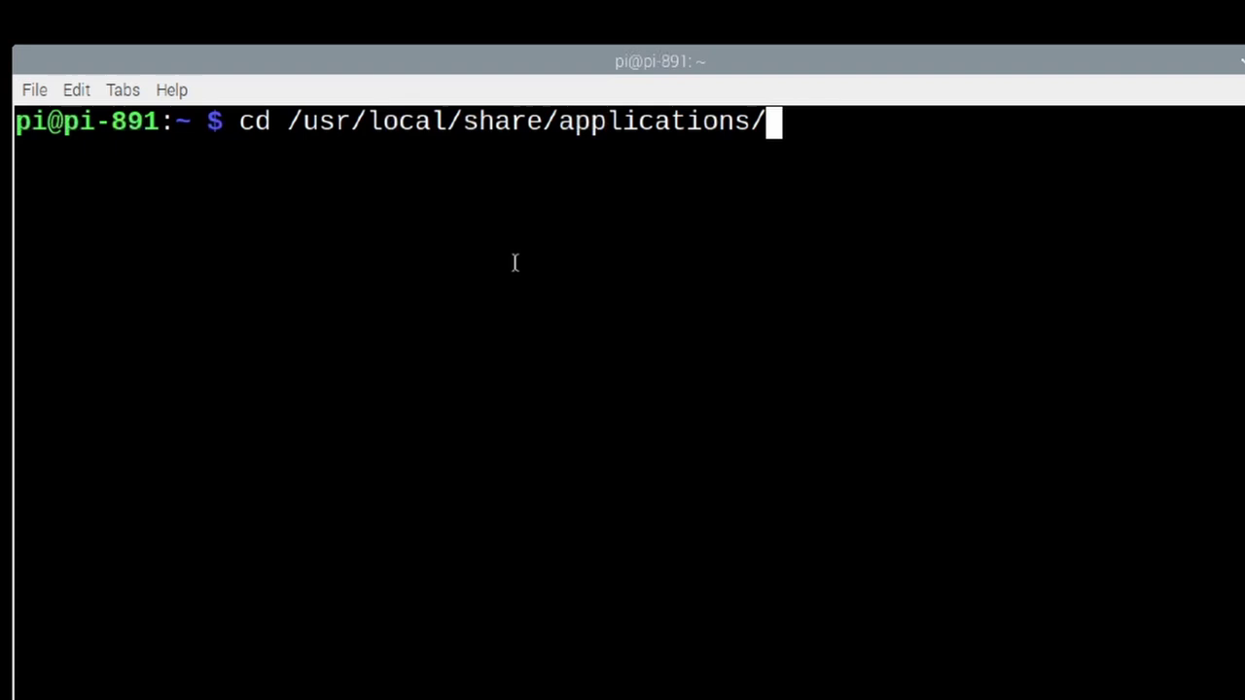
pyautogui.press('Return')
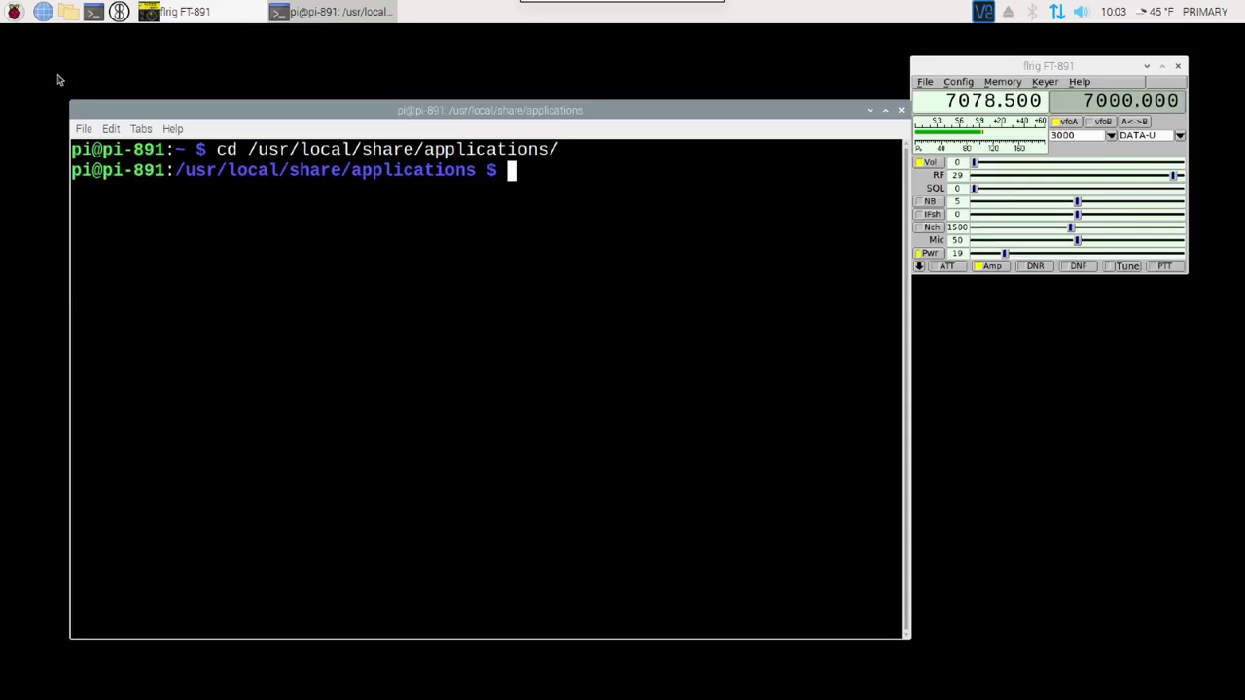
# - Look up the Flrig entry in the desktop's Hamradio category and return to the terminal without launching it
pyautogui.click(14, 13)
pyautogui.moveTo(97, 229)
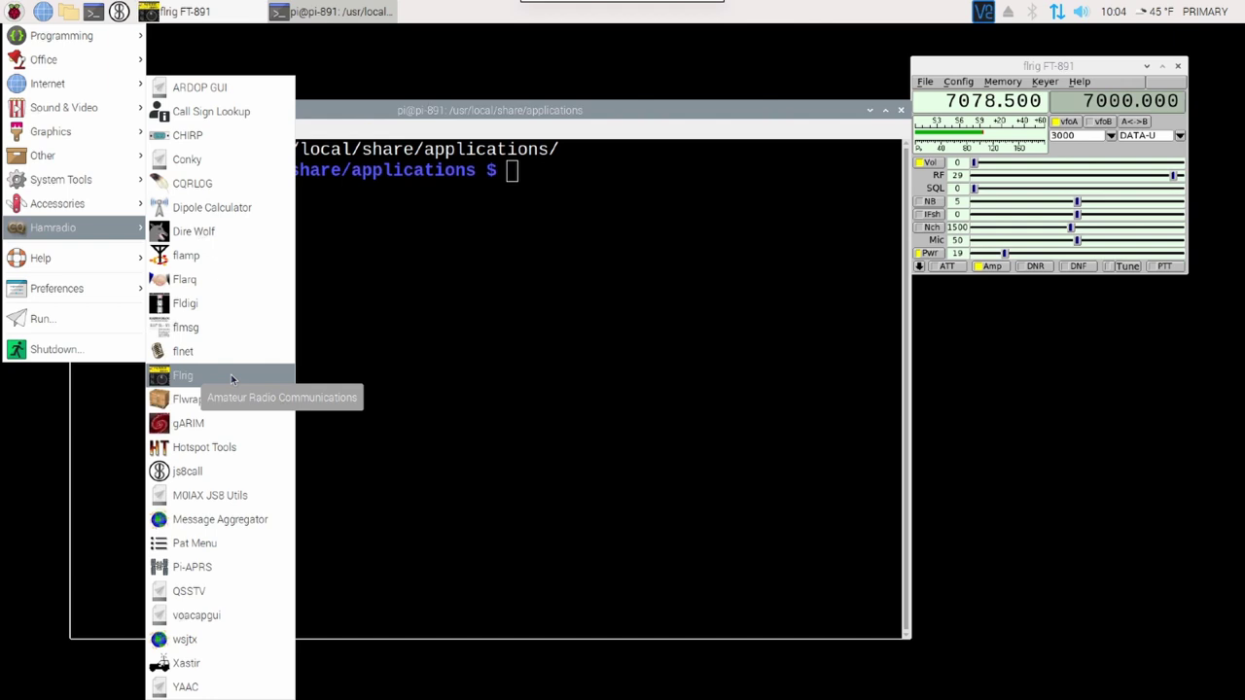
pyautogui.click(595, 275)
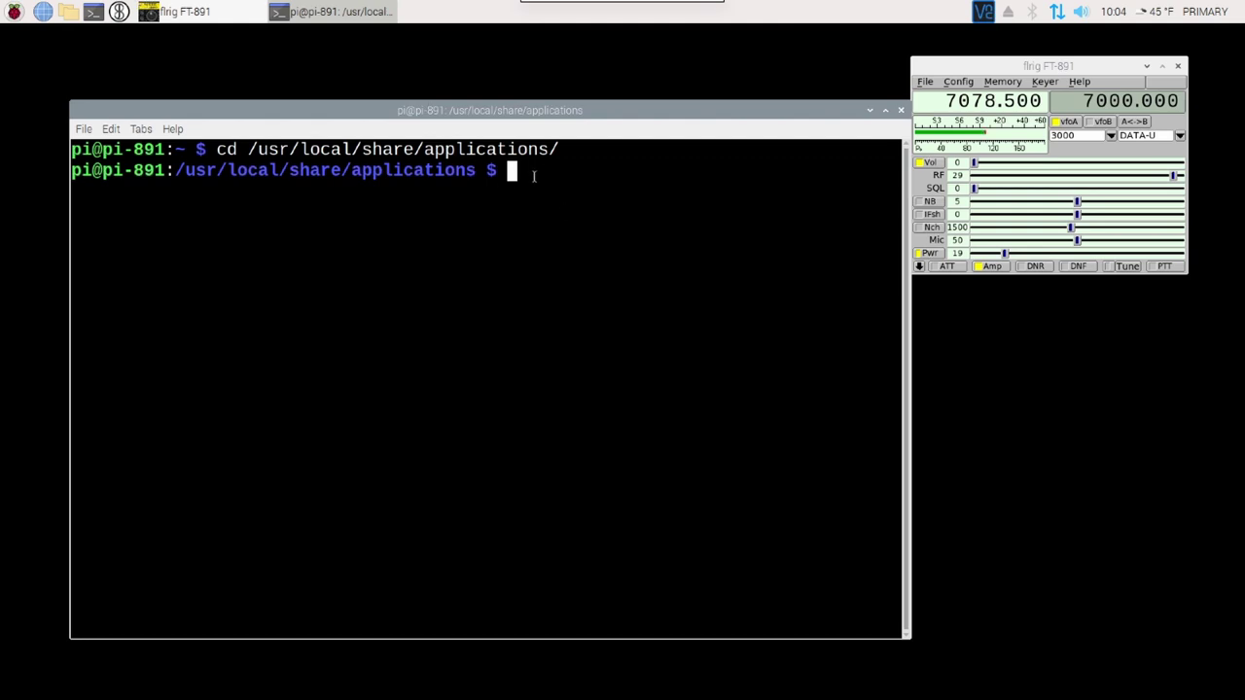
# - List the applications directory with ls and highlight flrig.desktop
pyautogui.write('ls')
pyautogui.press('Return')
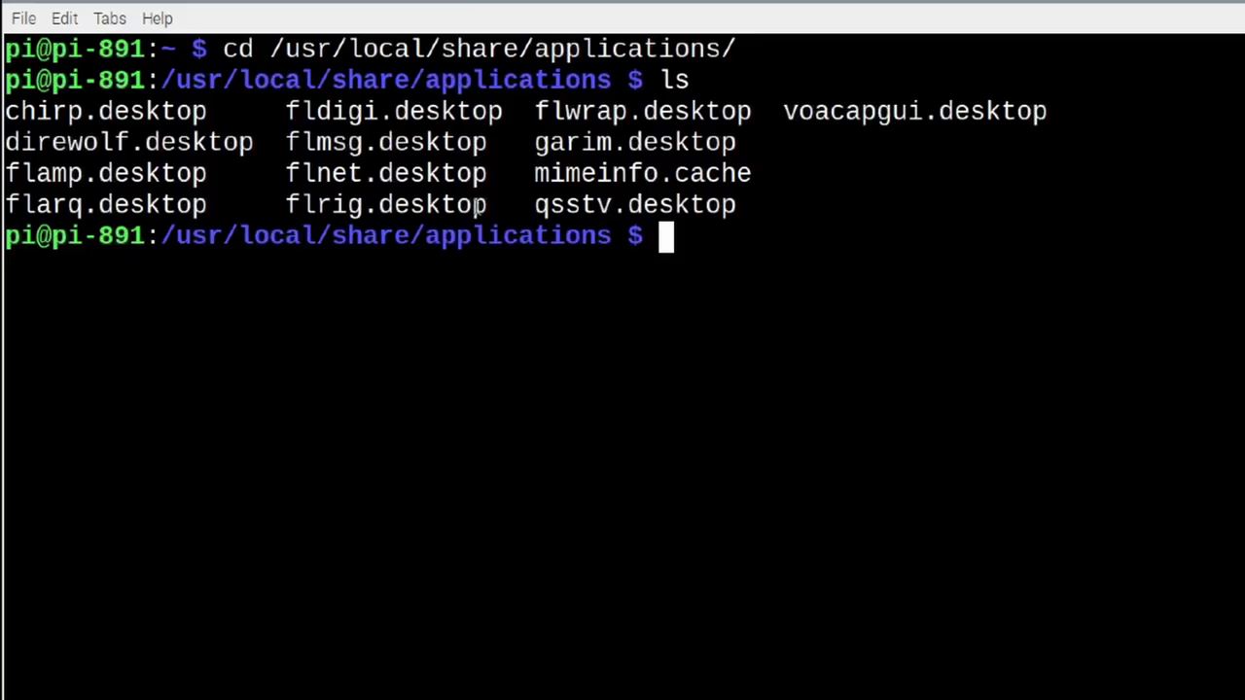
pyautogui.moveTo(485, 207); pyautogui.dragTo(285, 207)
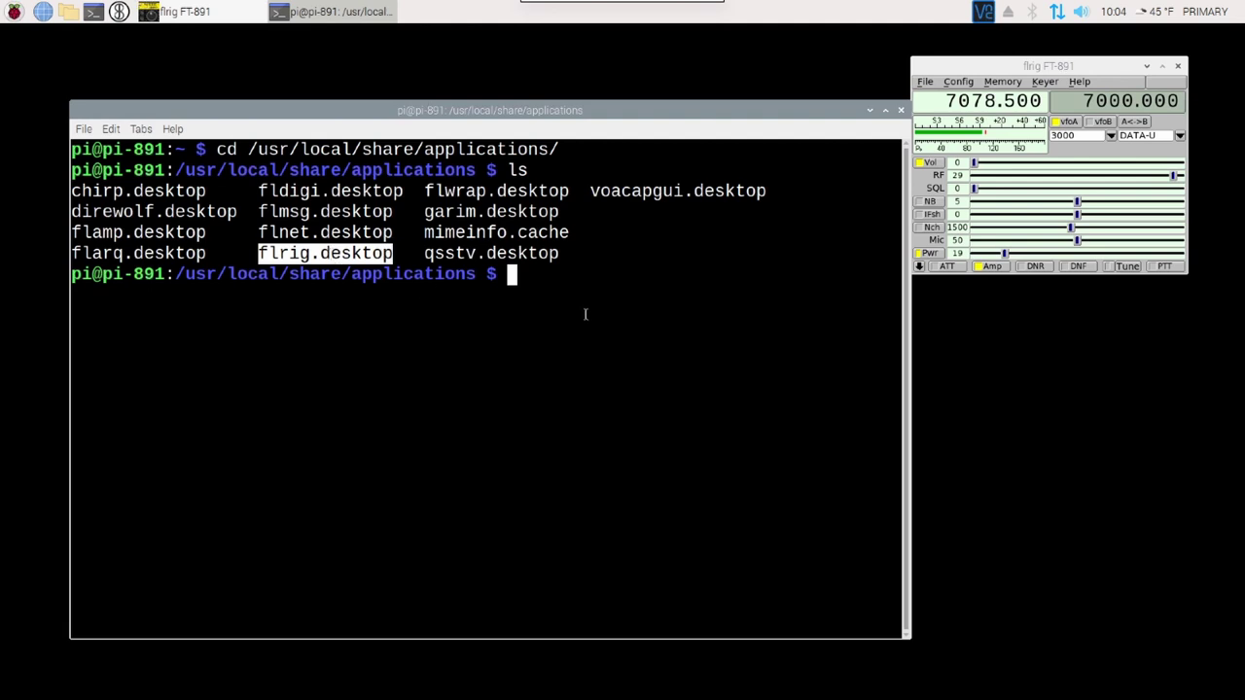
# - Copy flrig.desktop to flrig857.desktop in the same directory with sudo cp
pyautogui.write('sudo cp ')
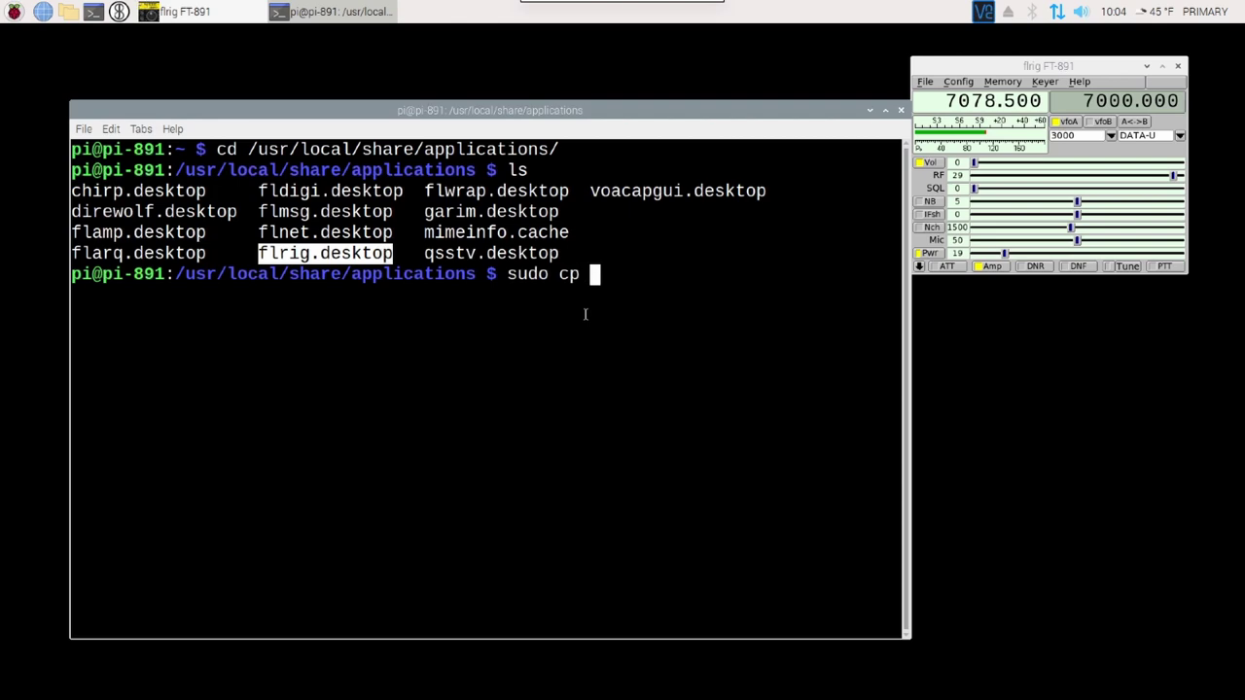
pyautogui.write('flr')
pyautogui.press('Tab')
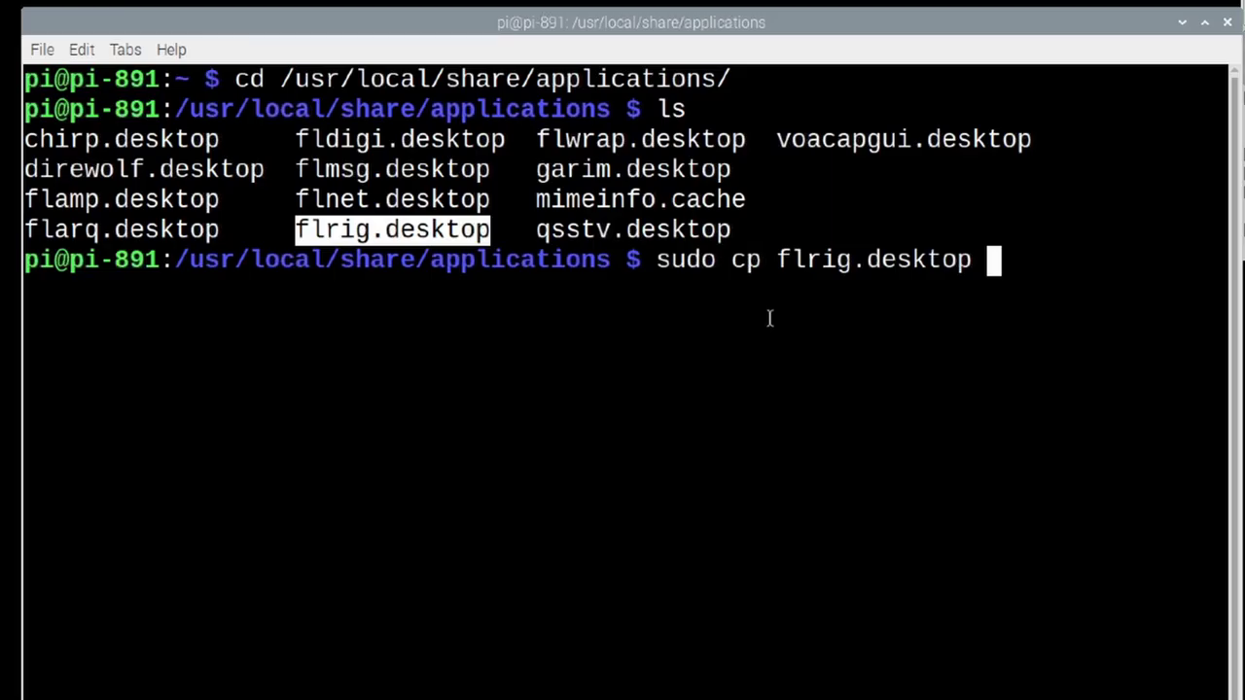
pyautogui.write('fl')
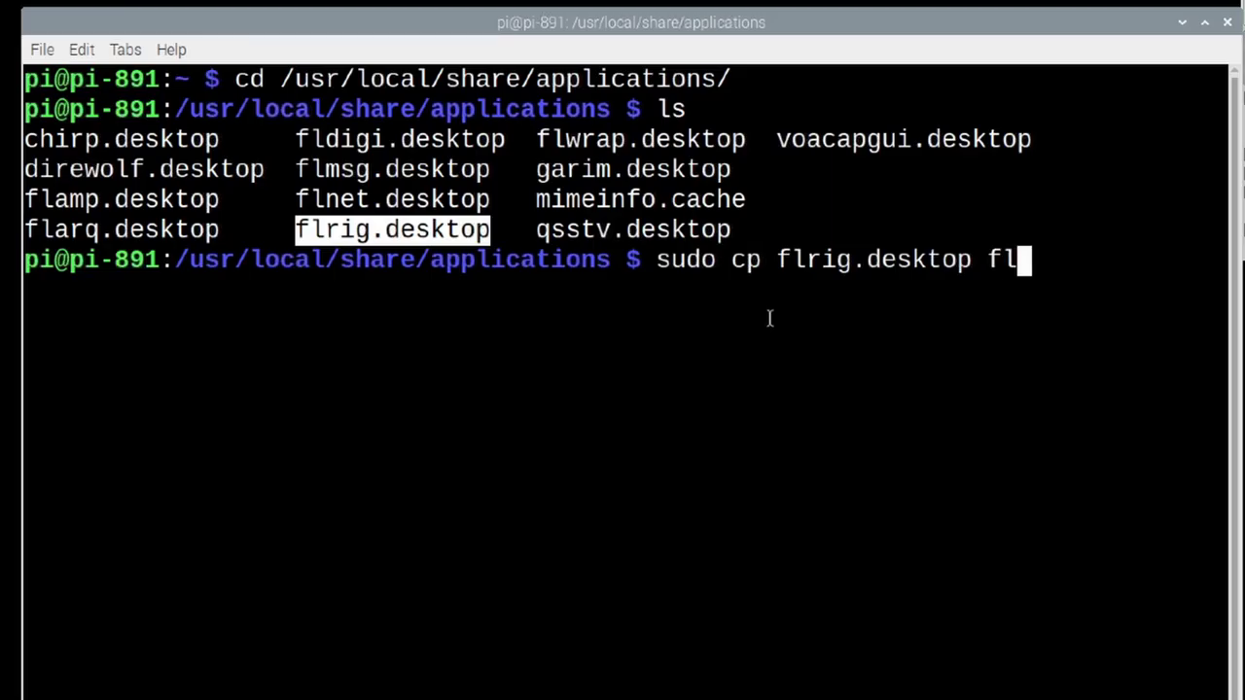
pyautogui.write('r')
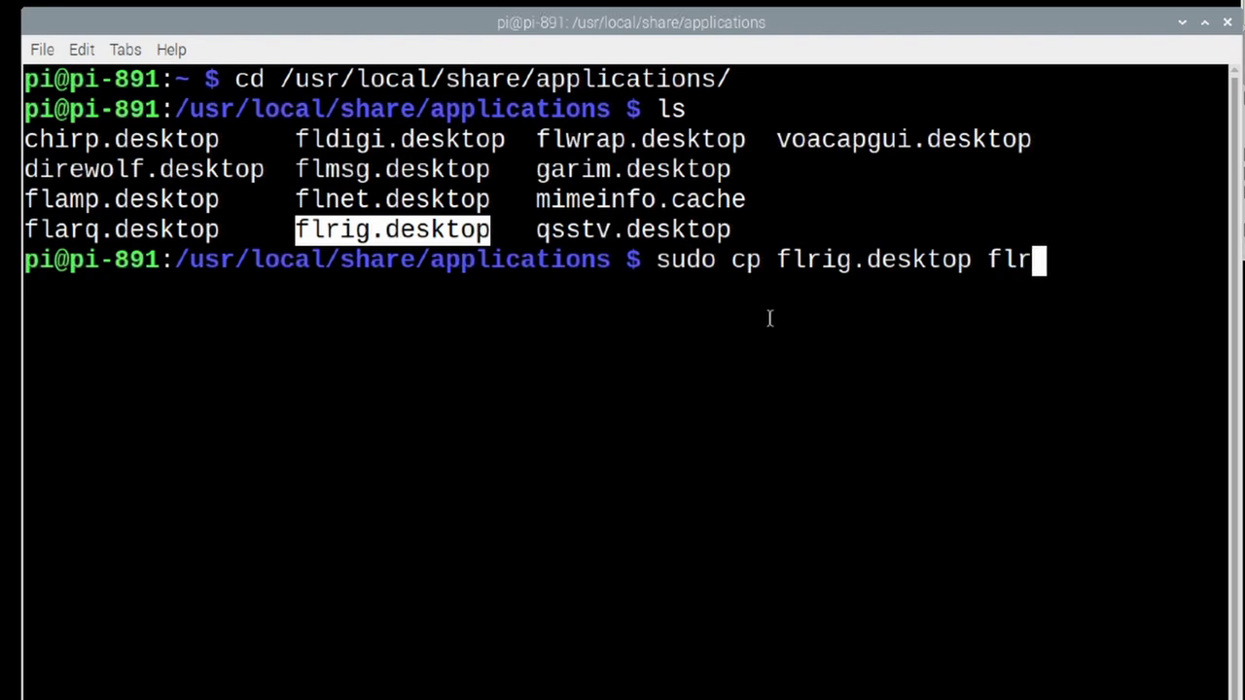
pyautogui.write('ig')
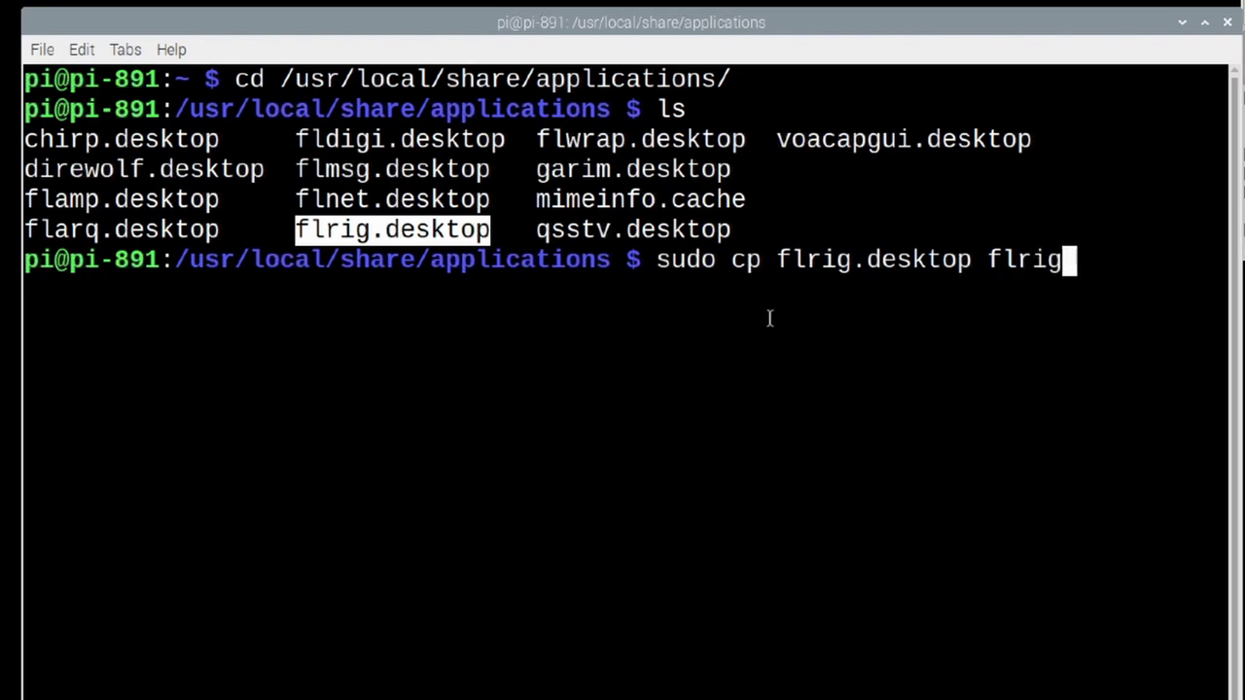
pyautogui.write('857.')
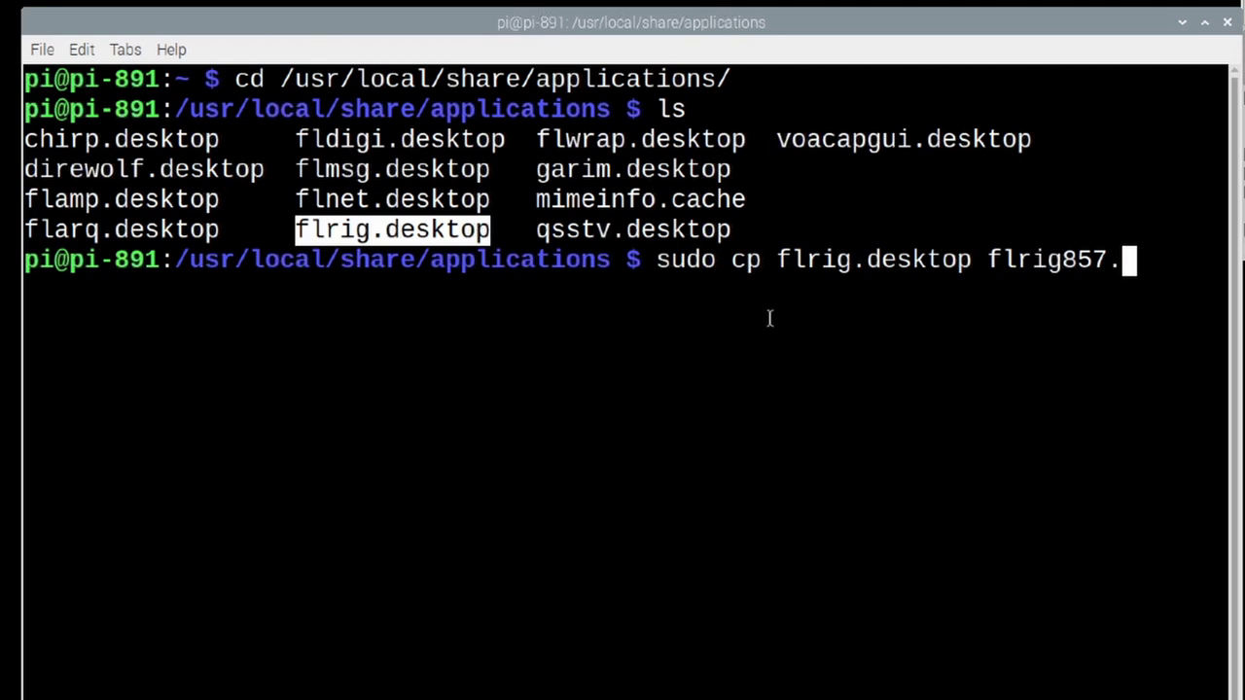
pyautogui.write('desktop')
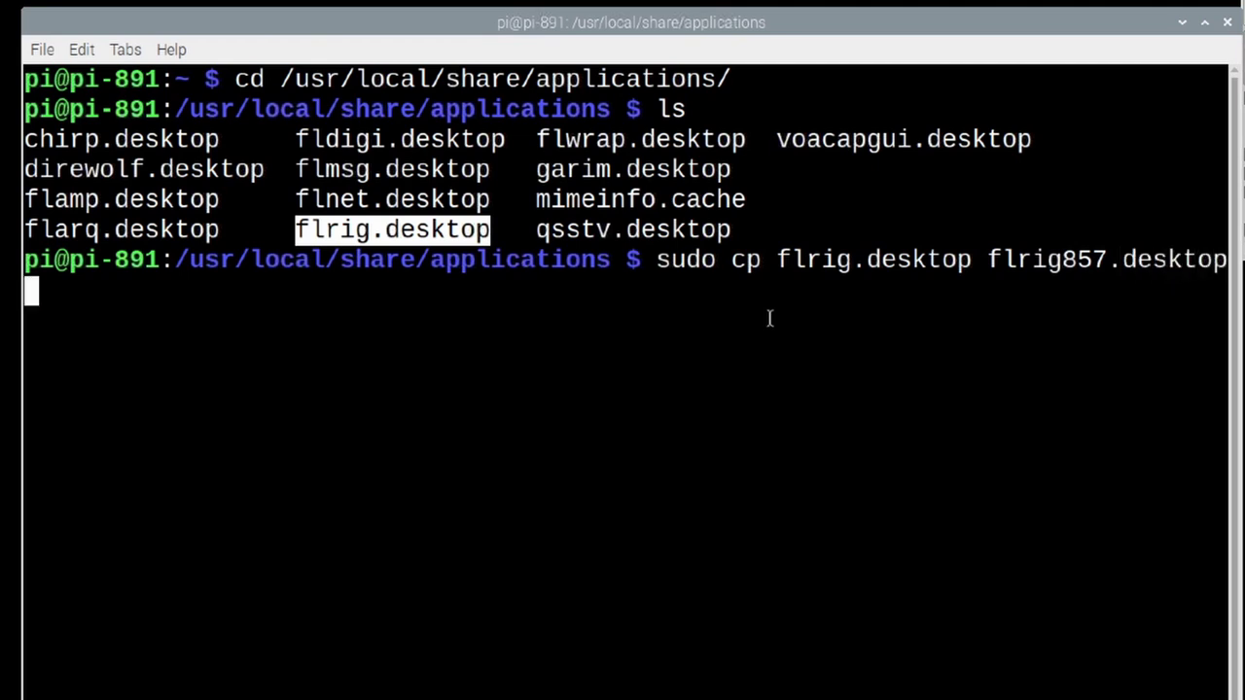
pyautogui.press('Return')
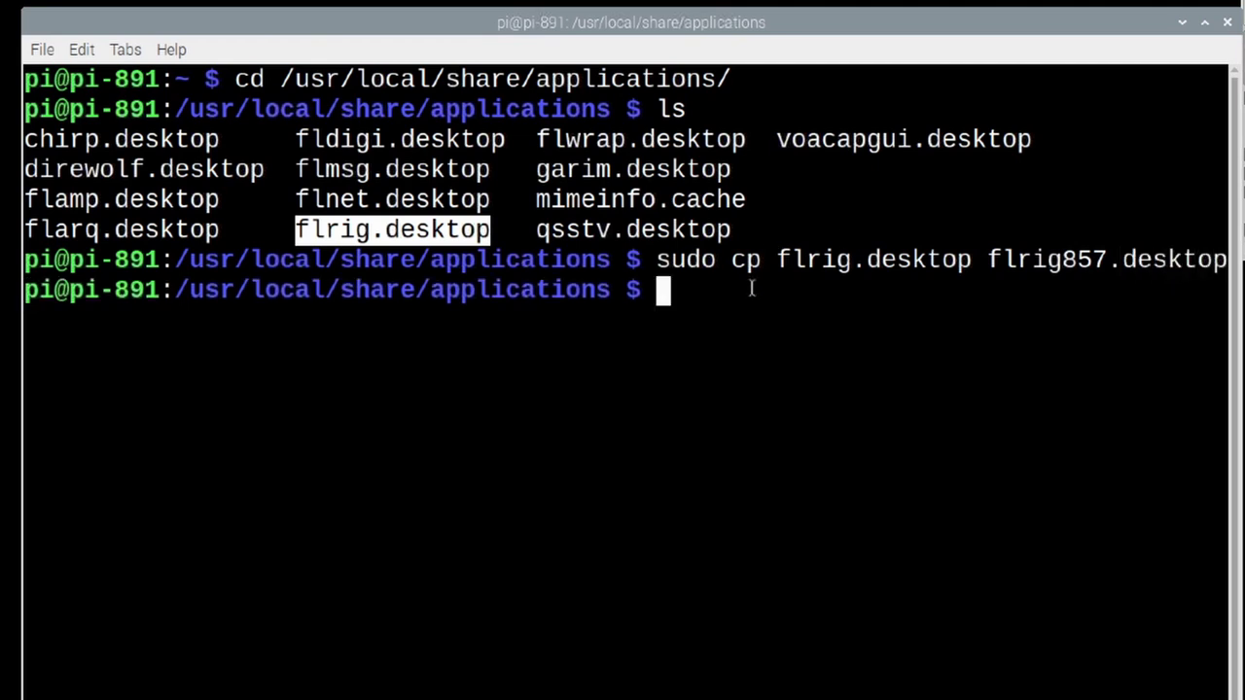
# - List the directory again with ls and highlight flrig857.desktop and flrig.desktop in the new listing
pyautogui.write('ls')
pyautogui.press('Return')
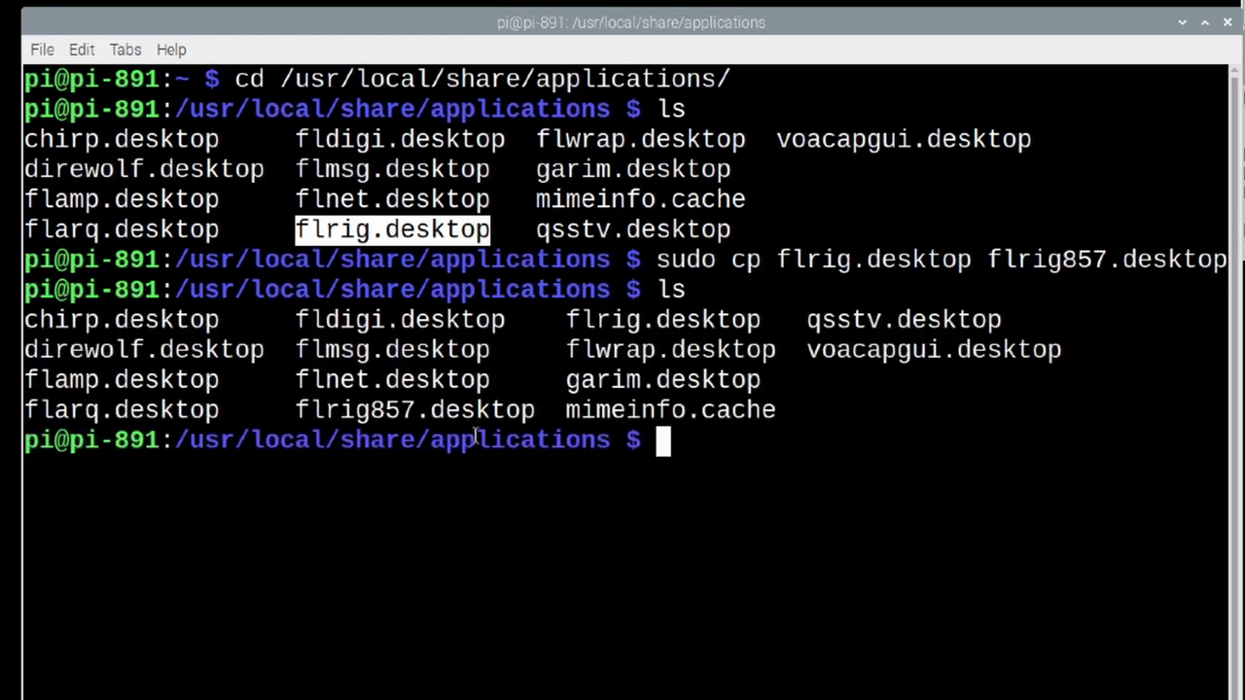
pyautogui.moveTo(536, 409); pyautogui.dragTo(296, 412)
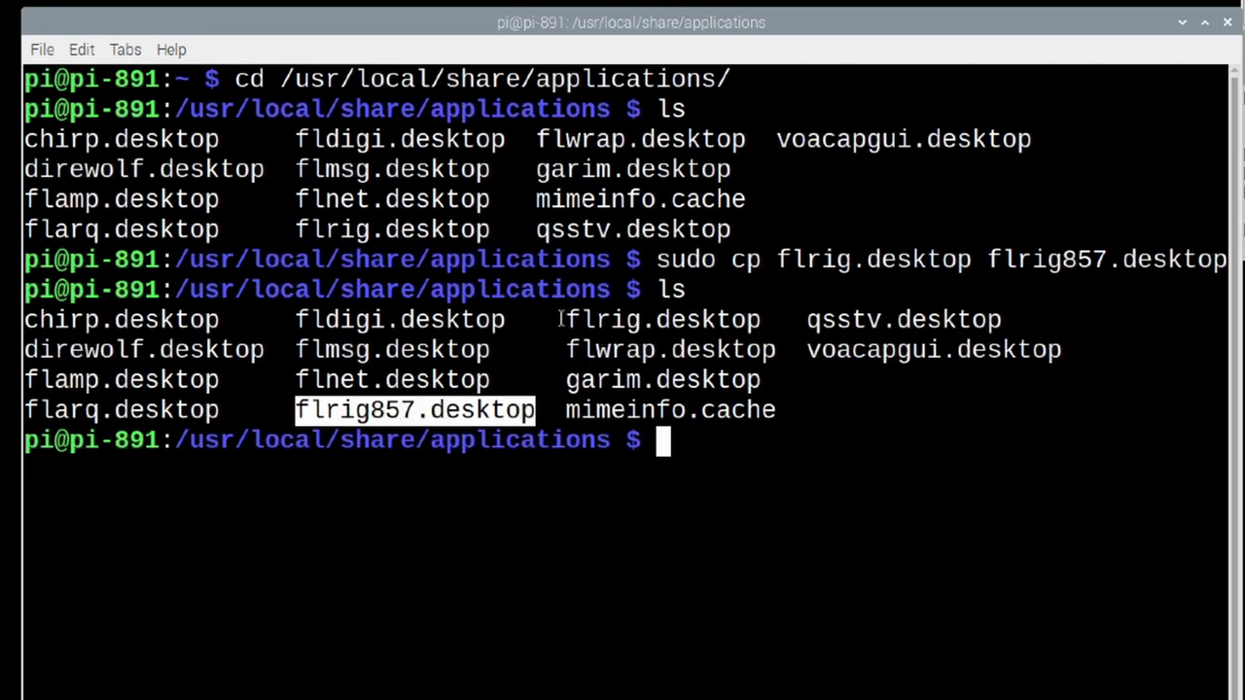
pyautogui.moveTo(568, 319); pyautogui.dragTo(753, 327)
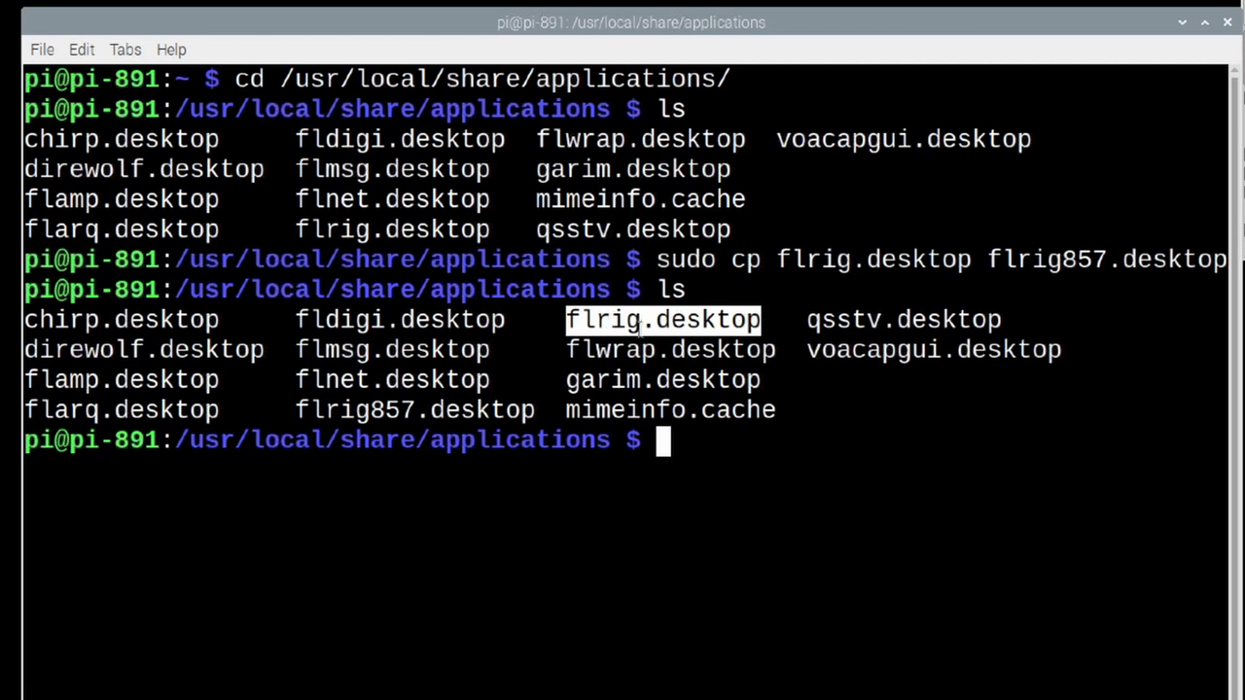
pyautogui.click(697, 443)
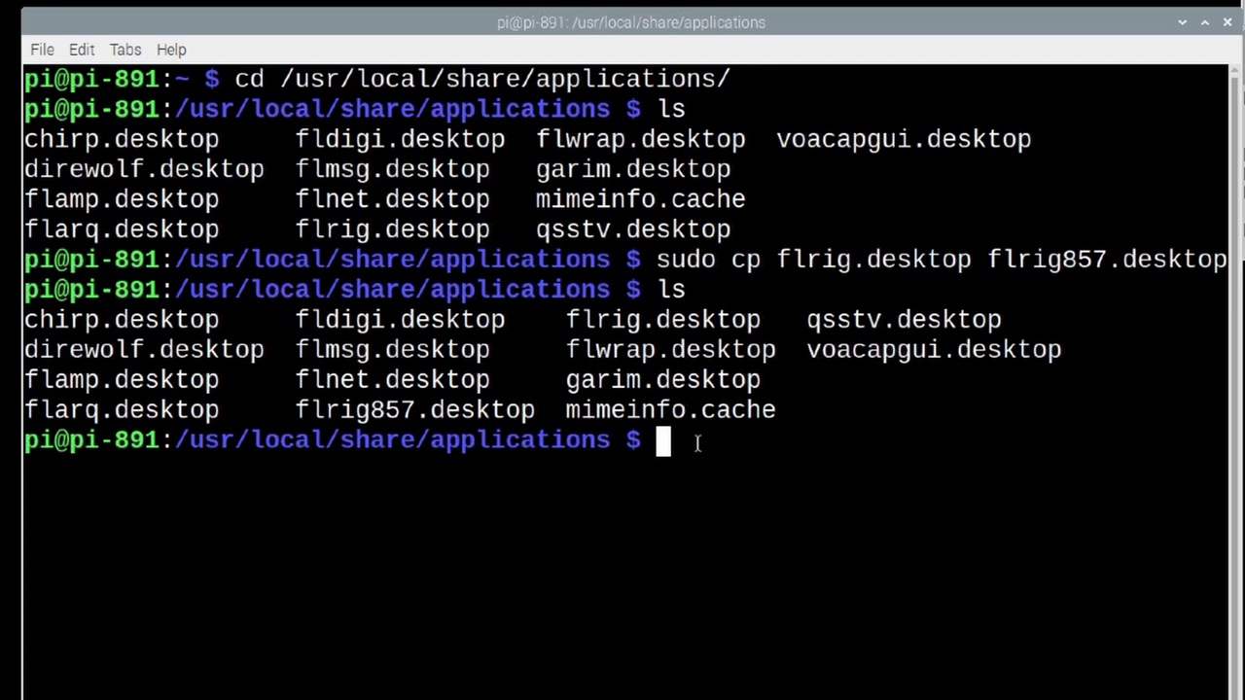
# - Rename flrig.desktop to flrig891.desktop with sudo mv
pyautogui.moveTo(566, 321); pyautogui.dragTo(635, 321)
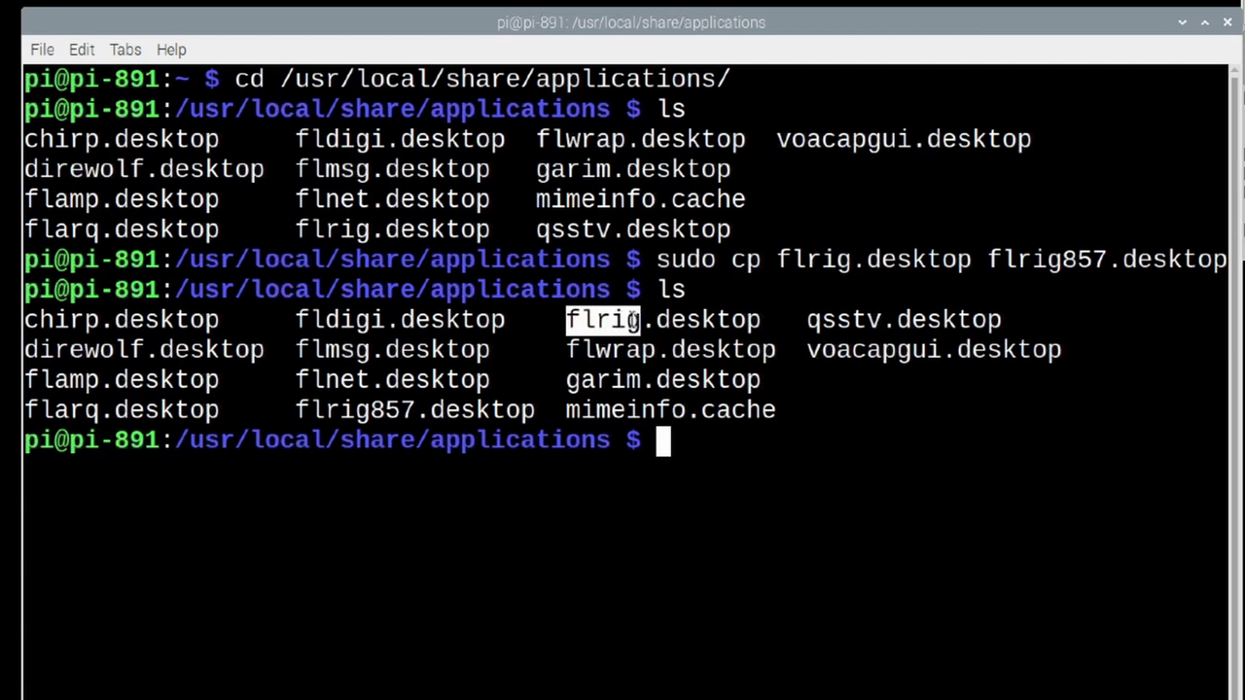
pyautogui.write('sudo ')
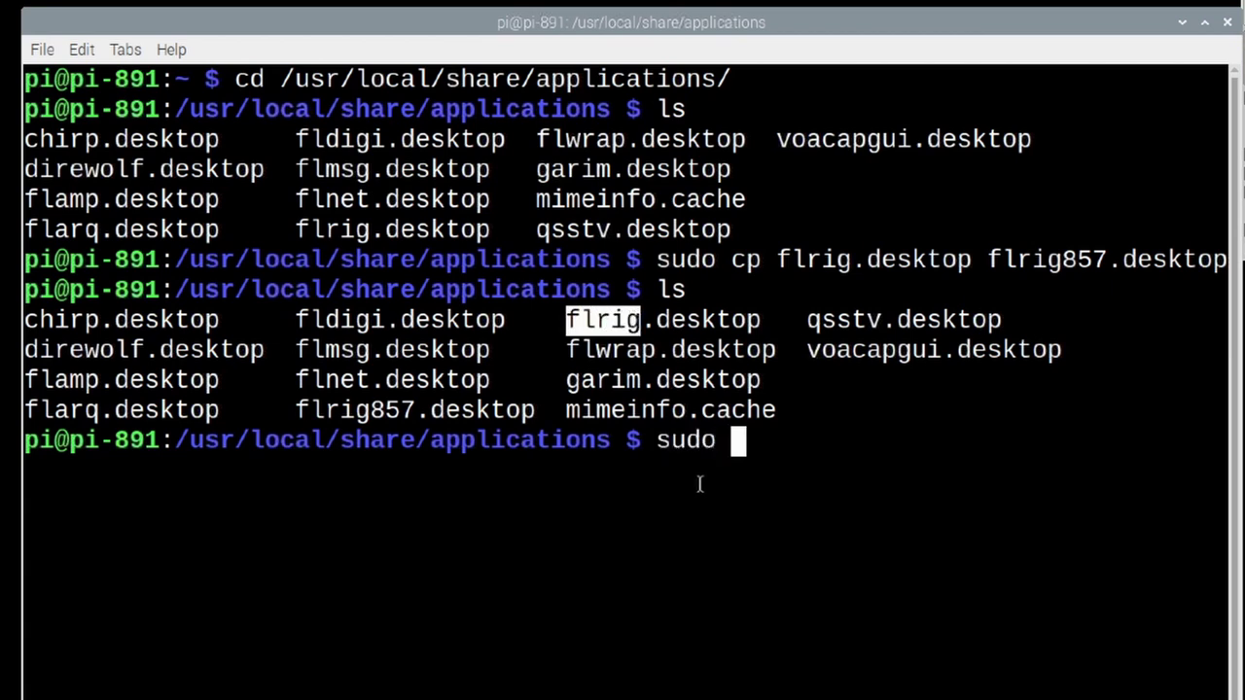
pyautogui.write('mv')
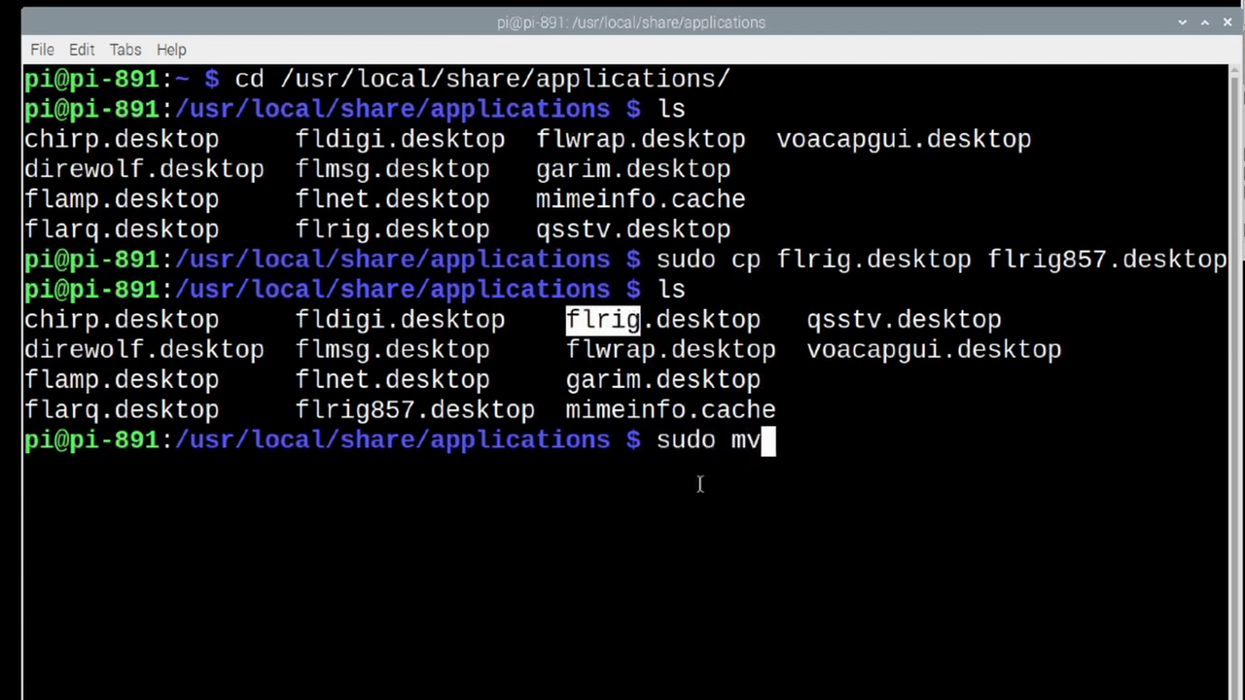
pyautogui.write(' flr')
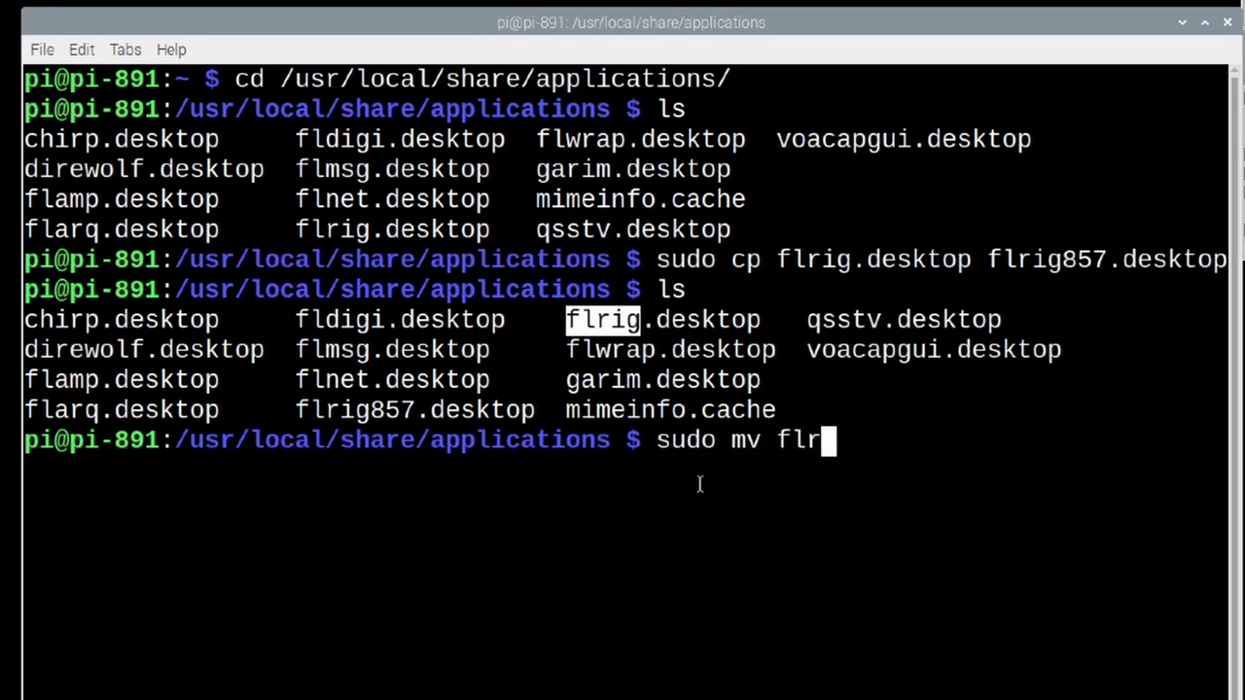
pyautogui.write('ig.')
pyautogui.press('Tab')
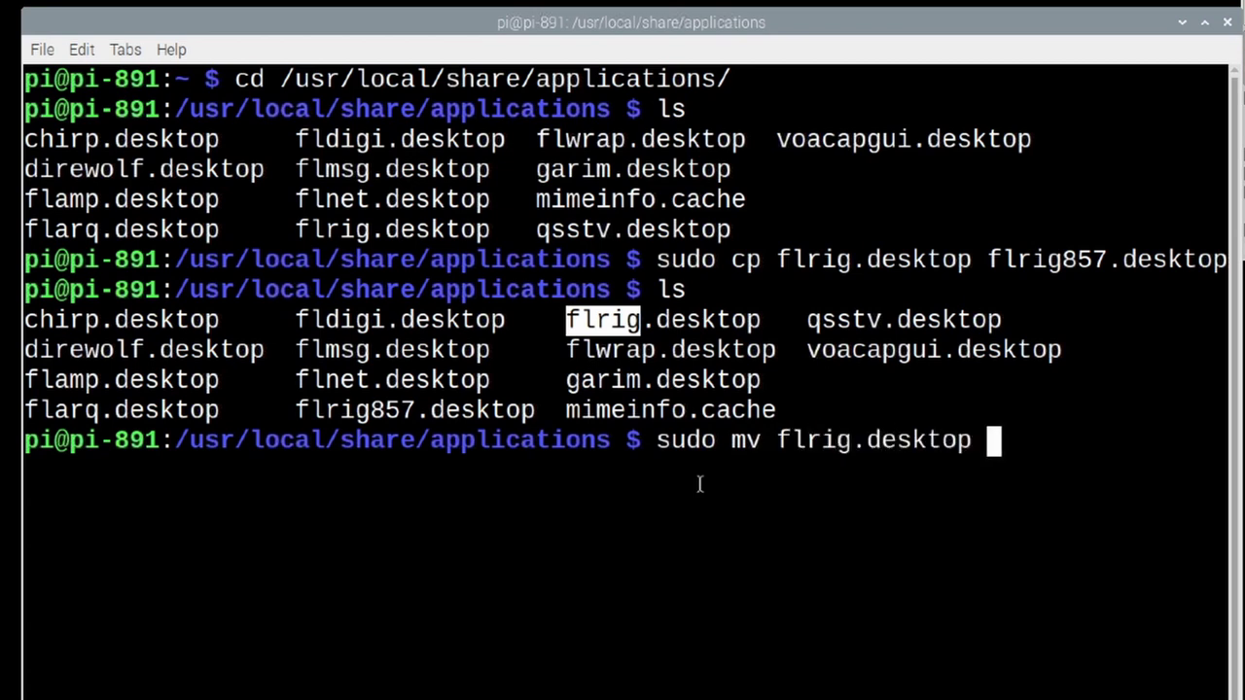
pyautogui.write('fl')
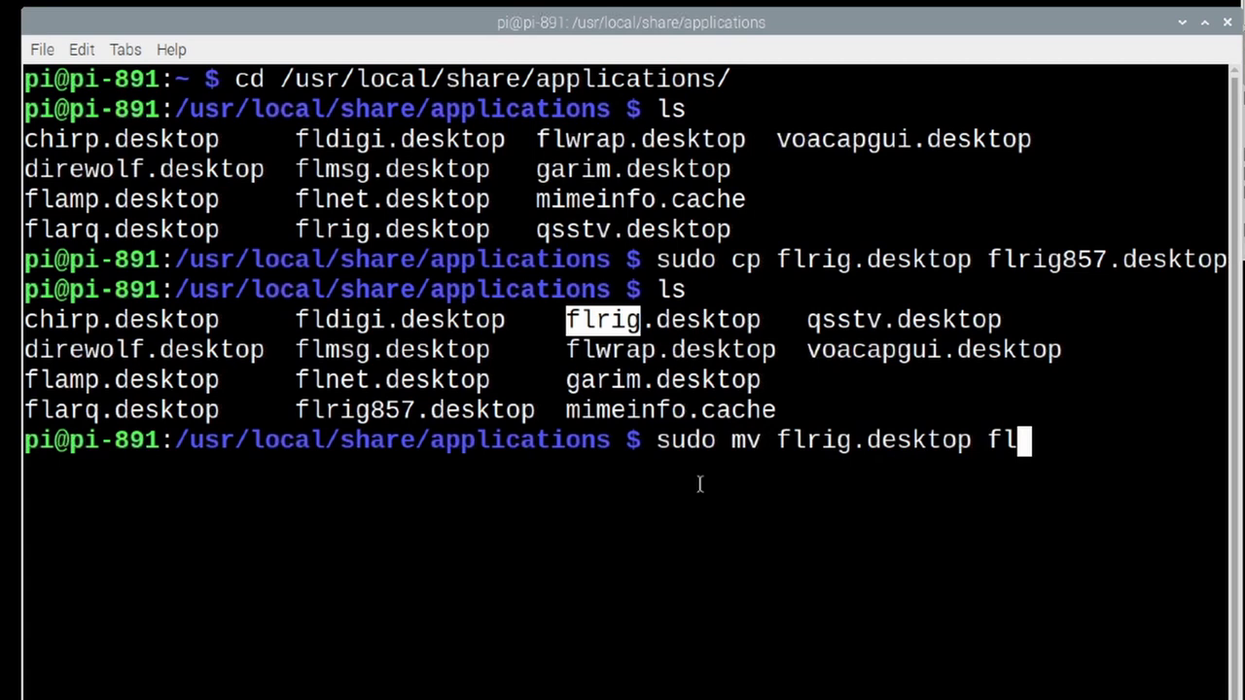
pyautogui.write('rig891')
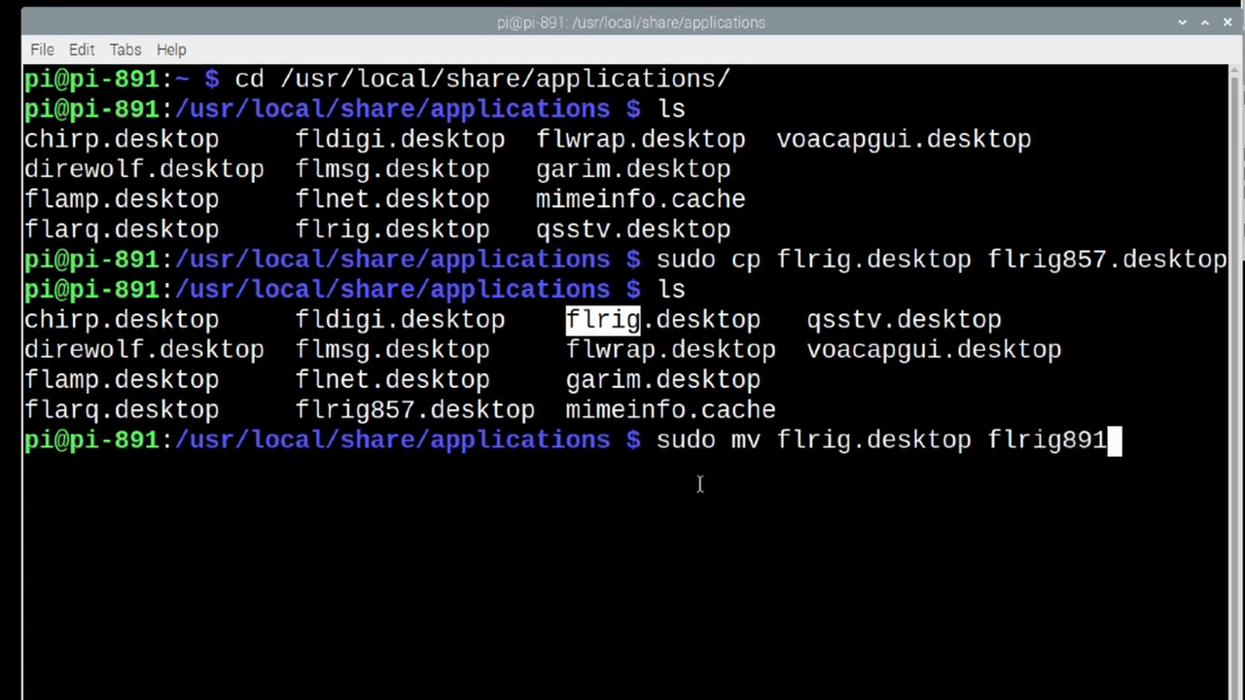
pyautogui.write('.desktt')
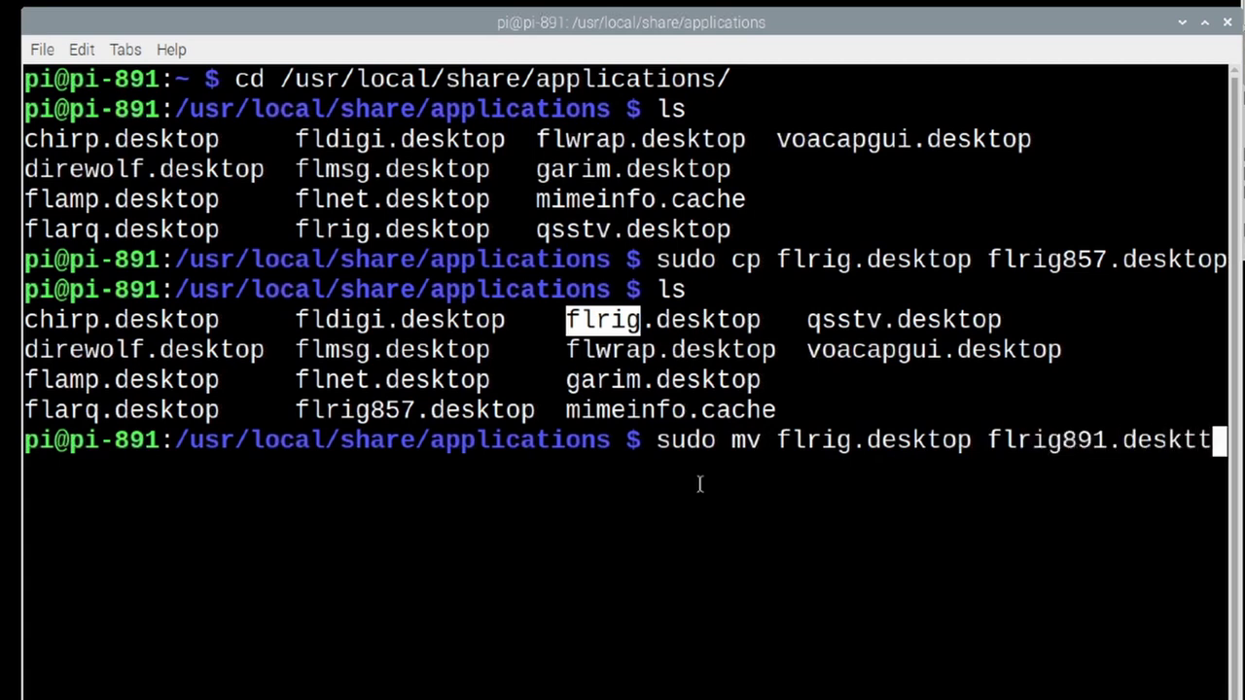
pyautogui.press('BackSpace')
pyautogui.write('op')
pyautogui.press('Return')
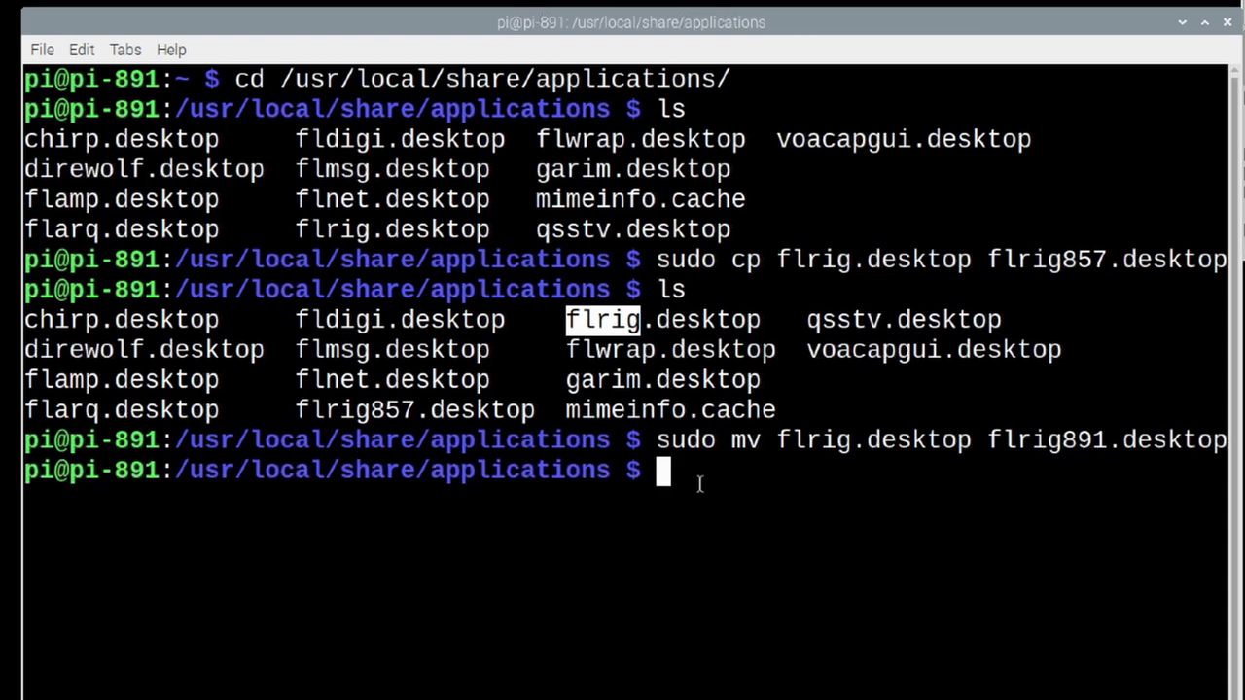
# - Clear the terminal and list the directory with ls, highlighting flrig857.desktop and flrig891.desktop to check both launcher files
pyautogui.write('clear')
pyautogui.press('Return')
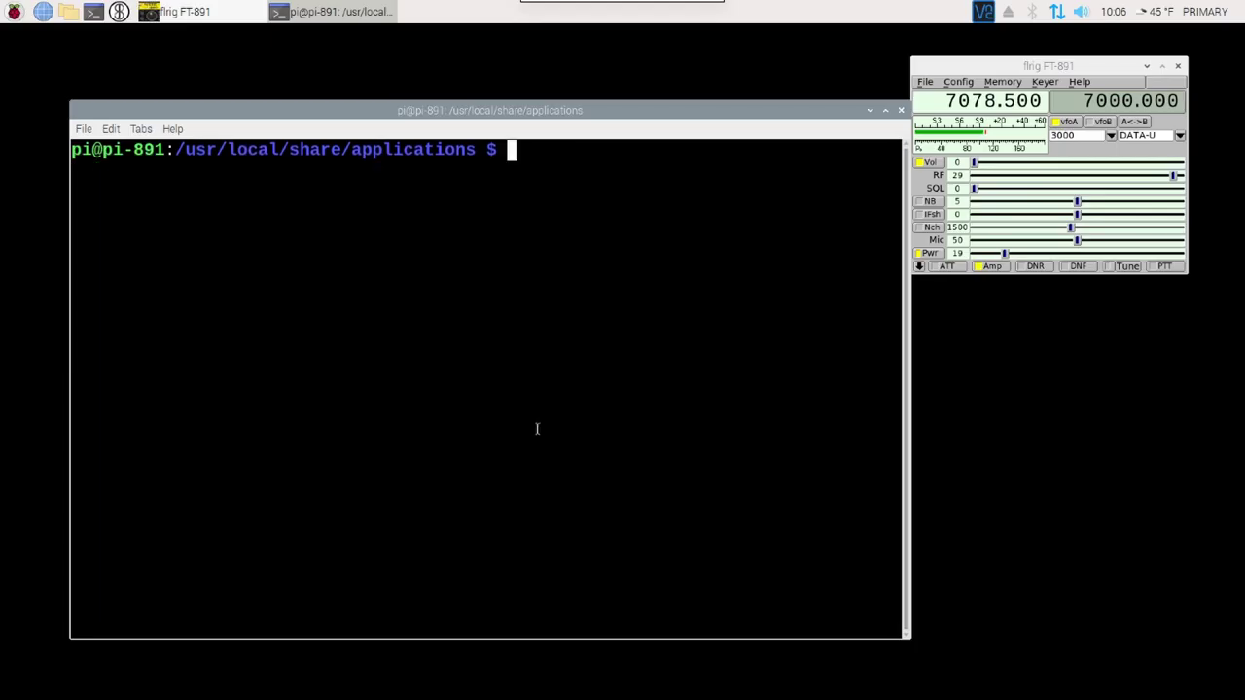
pyautogui.write('ls')
pyautogui.press('Return')
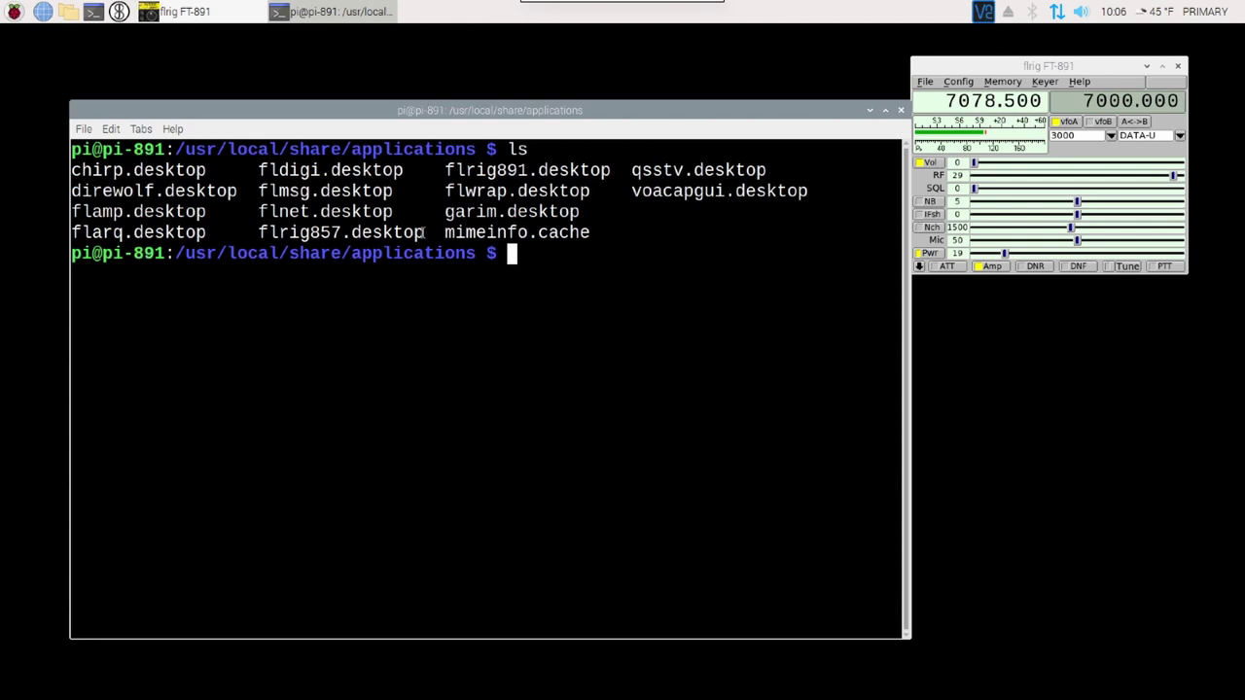
pyautogui.moveTo(426, 234); pyautogui.dragTo(261, 234)
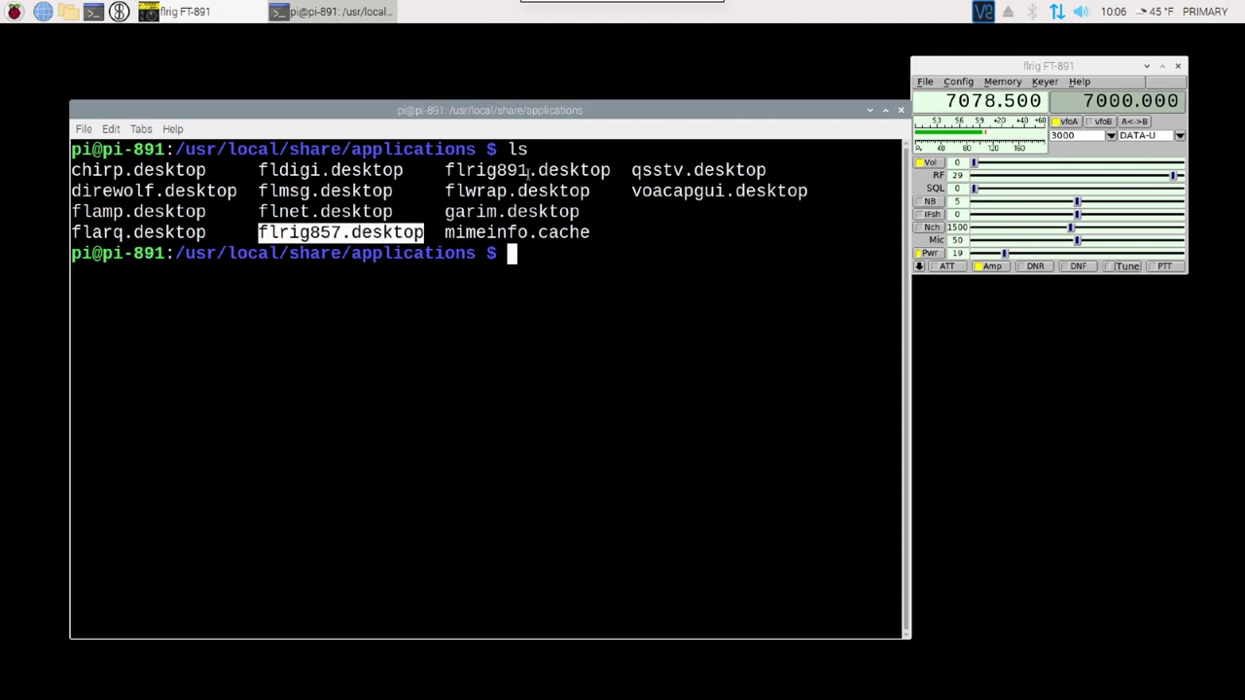
pyautogui.moveTo(444, 170); pyautogui.dragTo(609, 171)
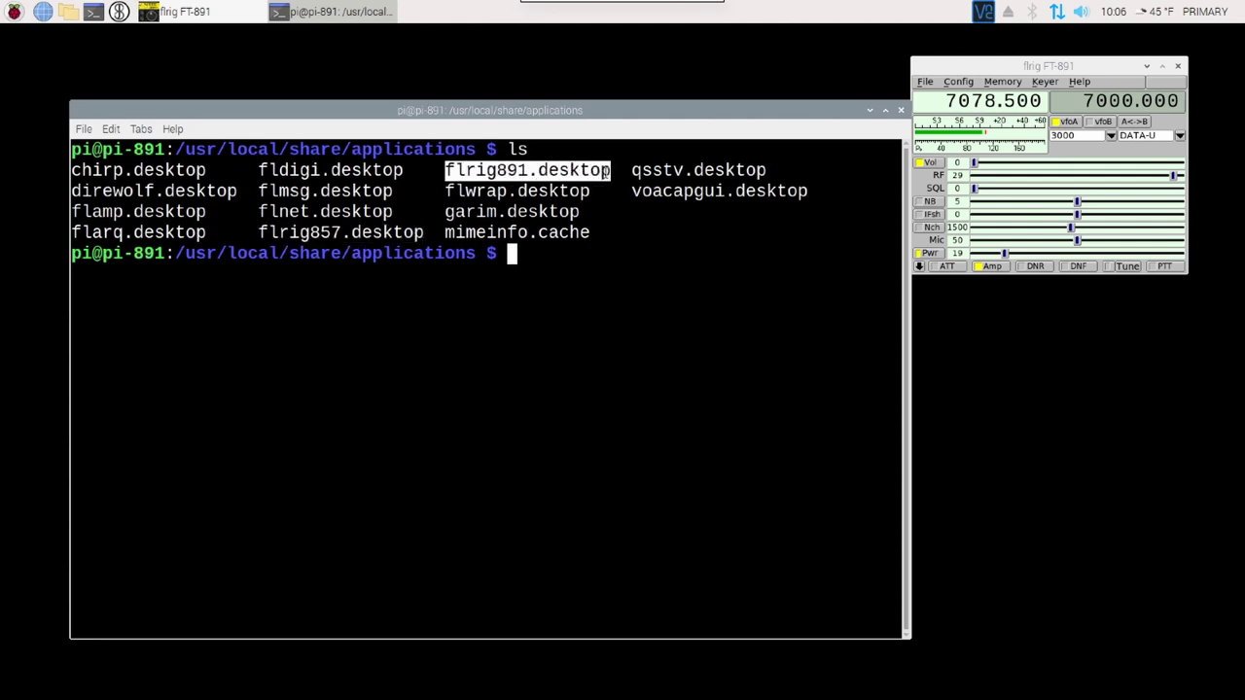
pyautogui.click(541, 255)
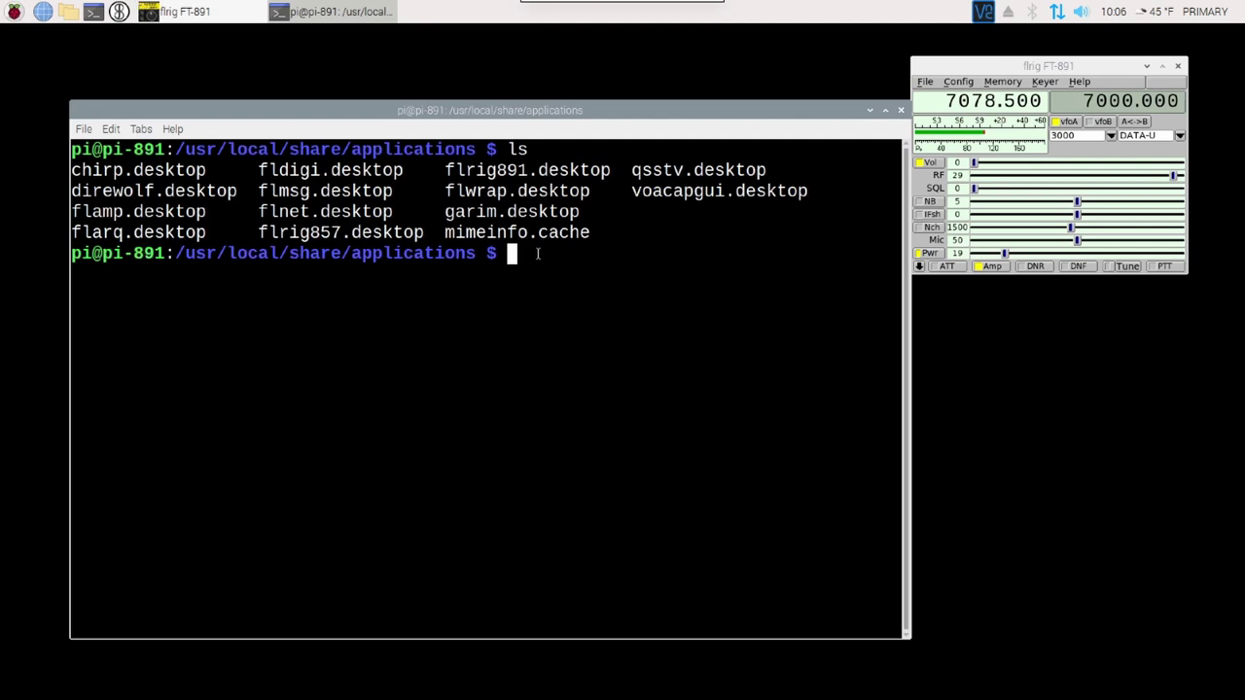
# - Check how the two Flrig launchers are listed among the Hamradio applications
pyautogui.click(14, 13)
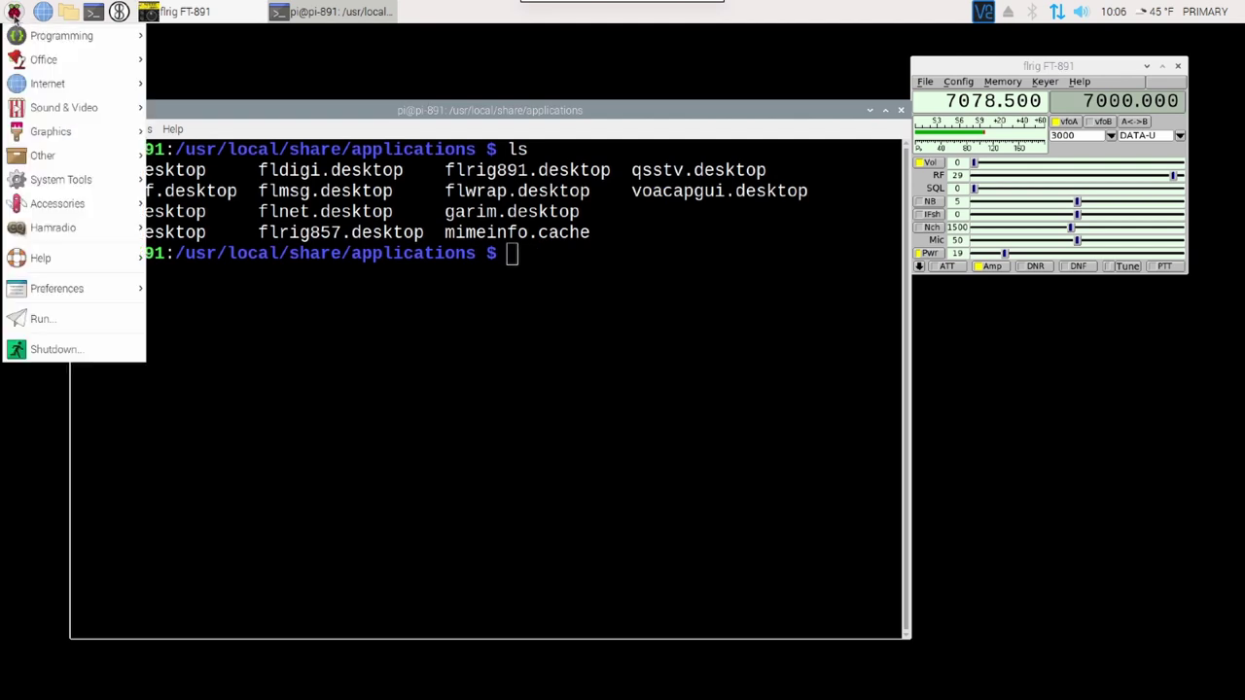
pyautogui.moveTo(95, 228)
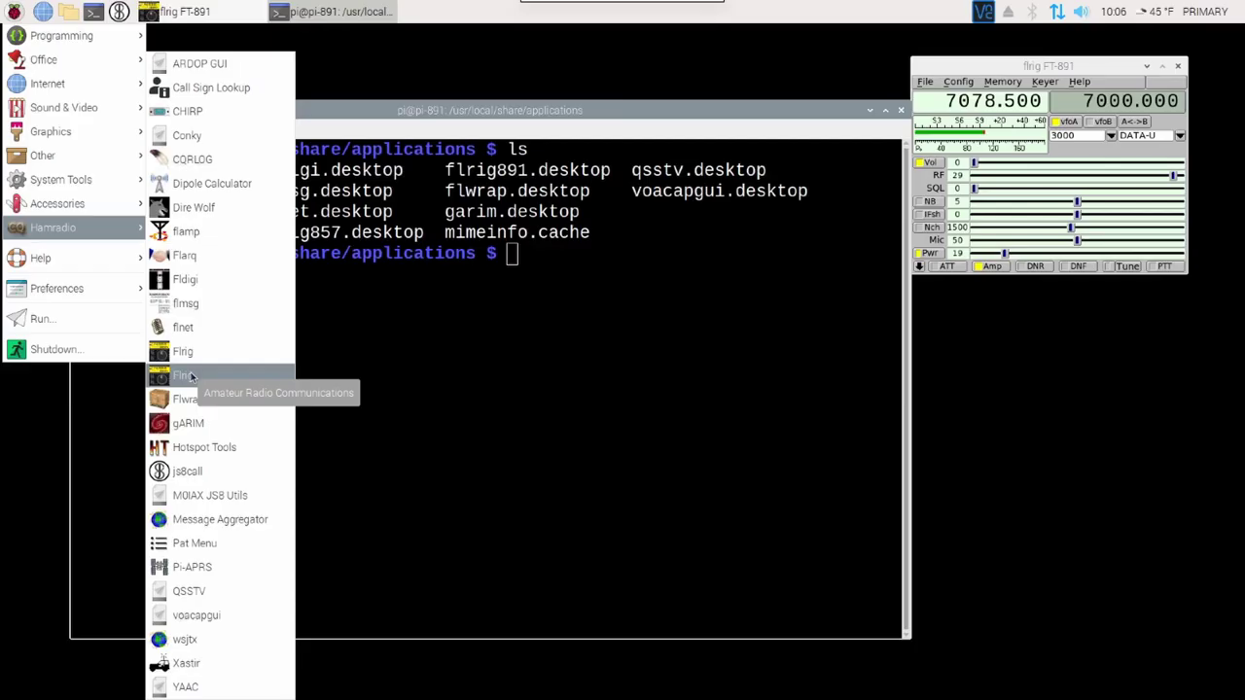
pyautogui.click(534, 283)
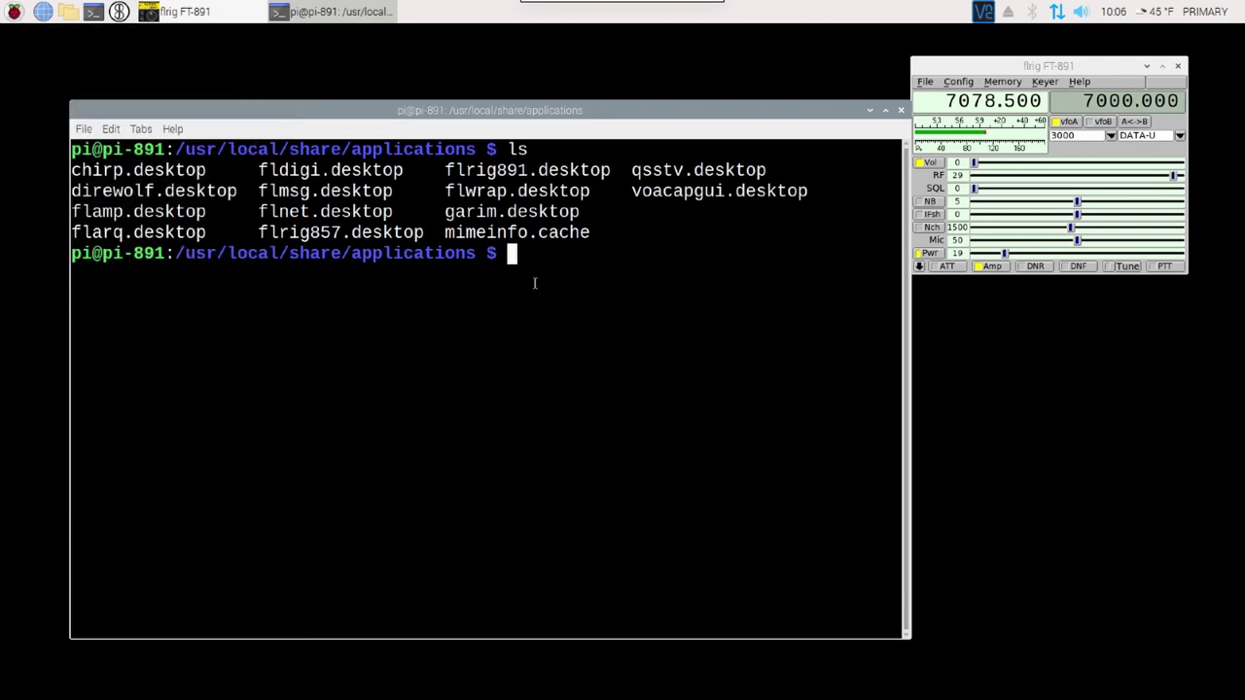
# - Open flrig891.desktop in nano with sudo
pyautogui.moveTo(445, 169); pyautogui.dragTo(526, 170)
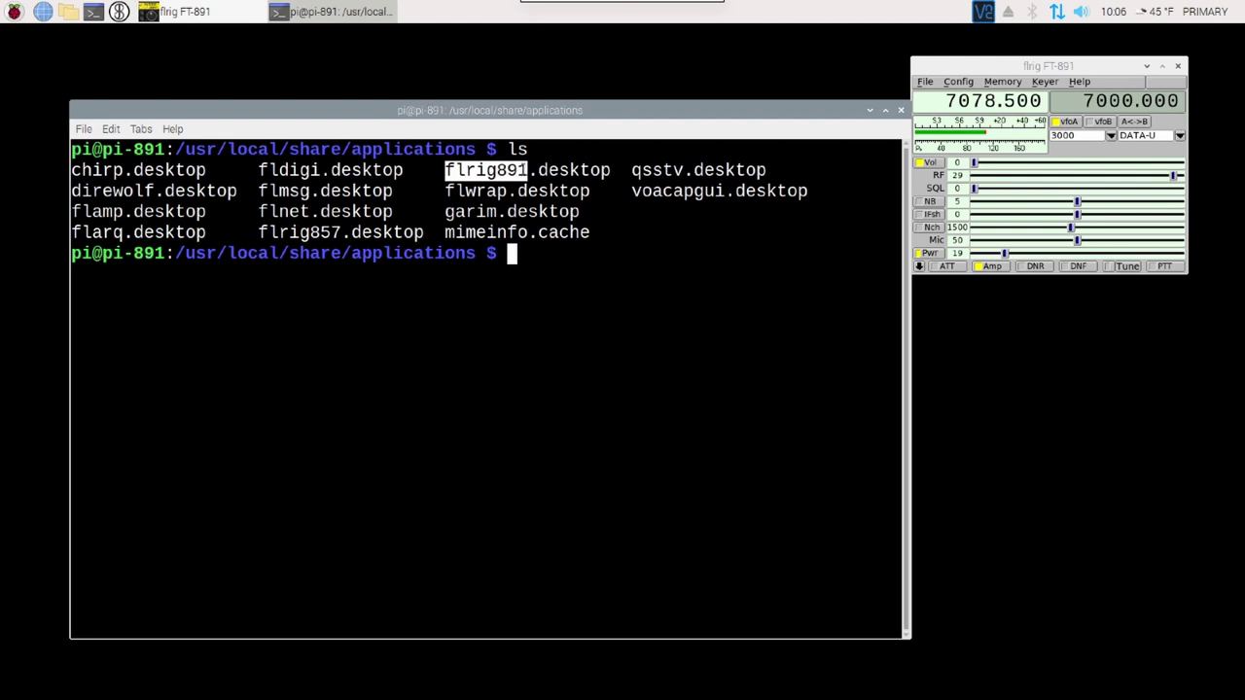
pyautogui.click(523, 258)
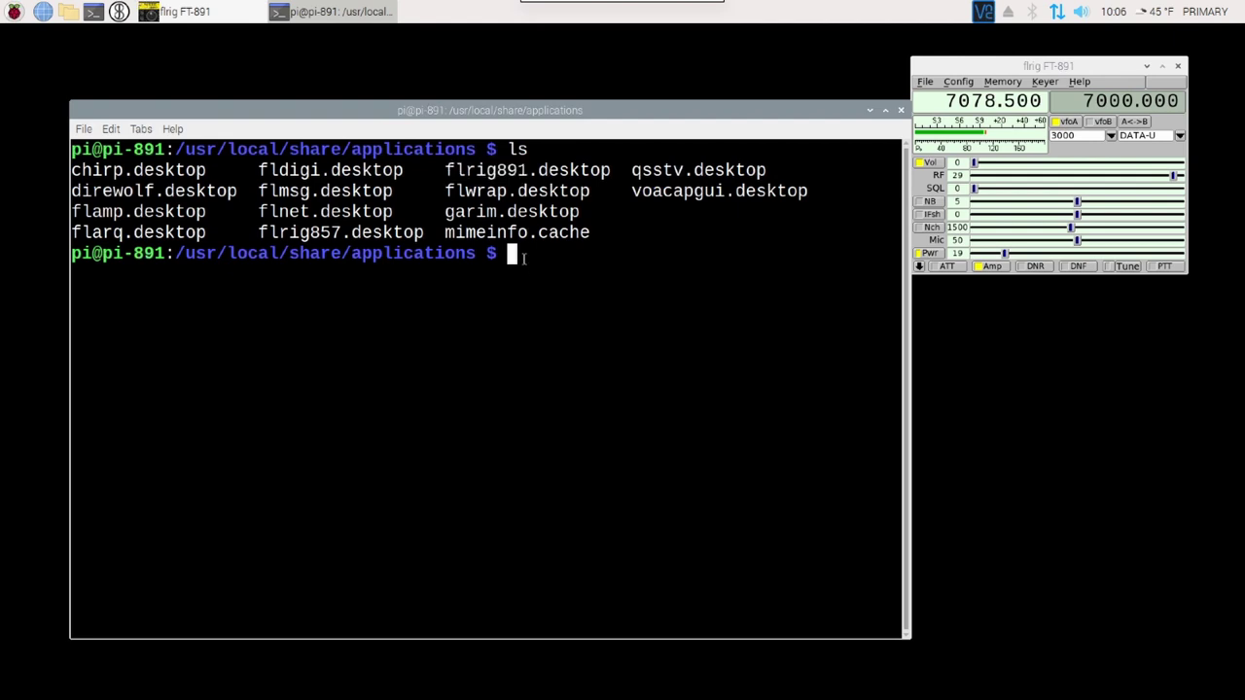
pyautogui.write('sudo nano flr')
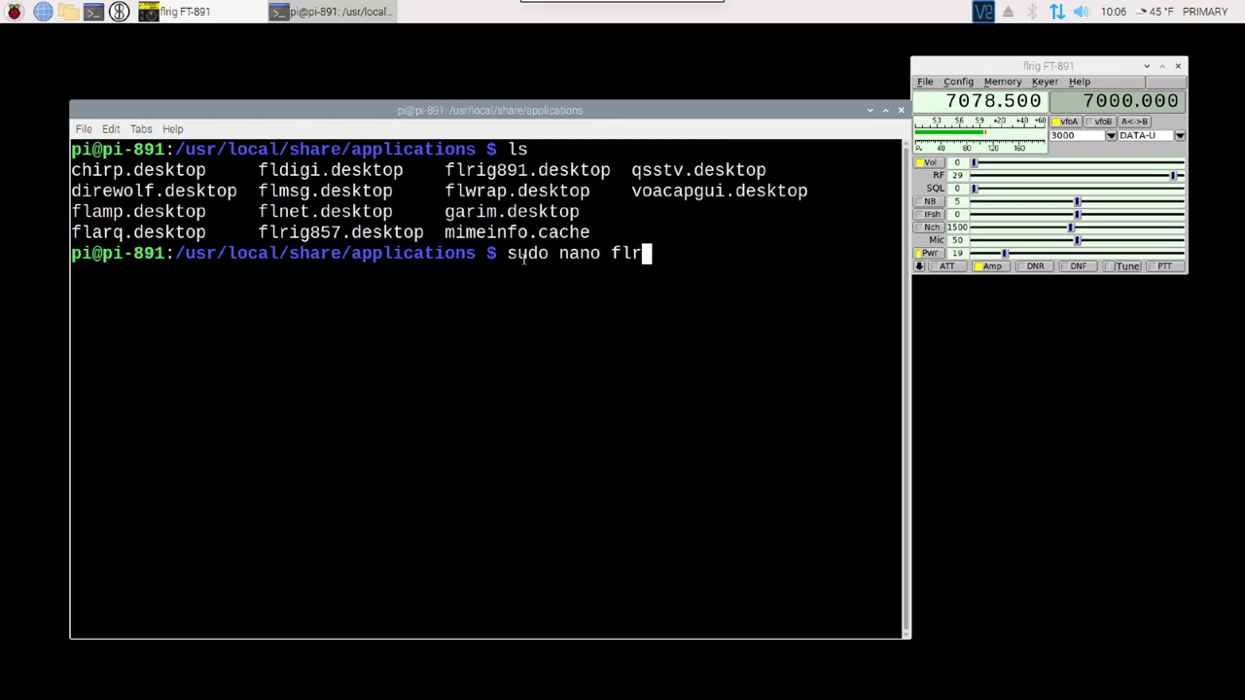
pyautogui.write('ig8')
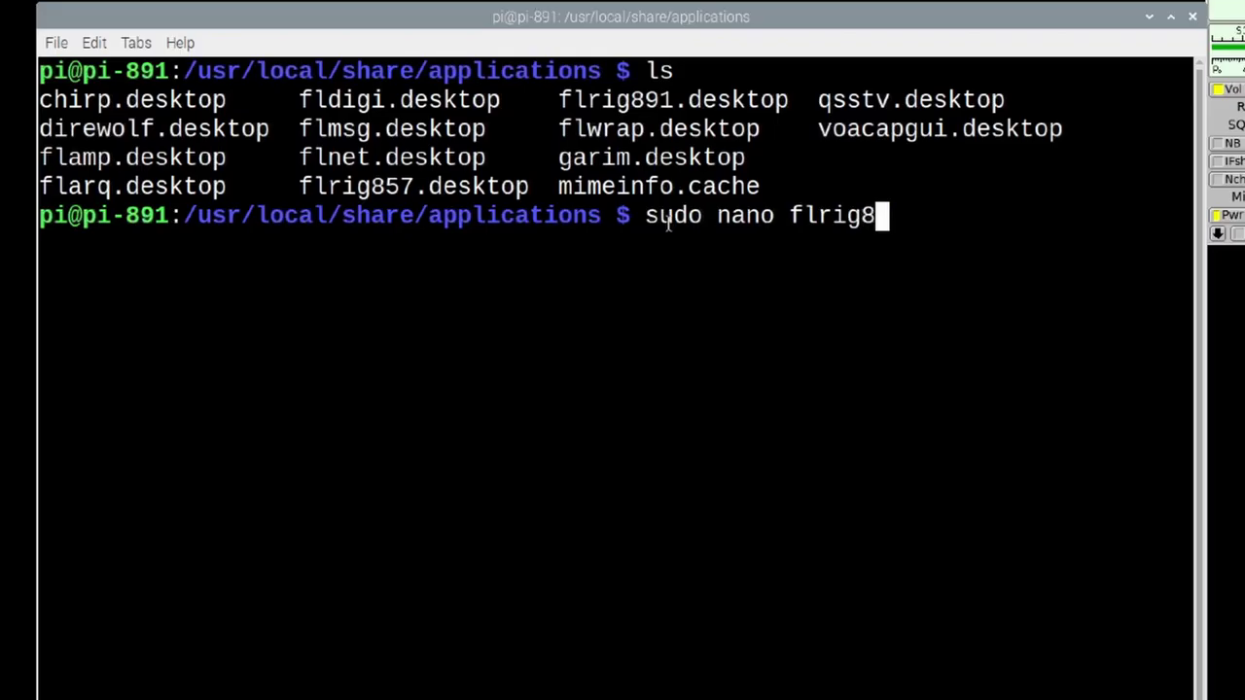
pyautogui.write('9')
pyautogui.press('Tab')
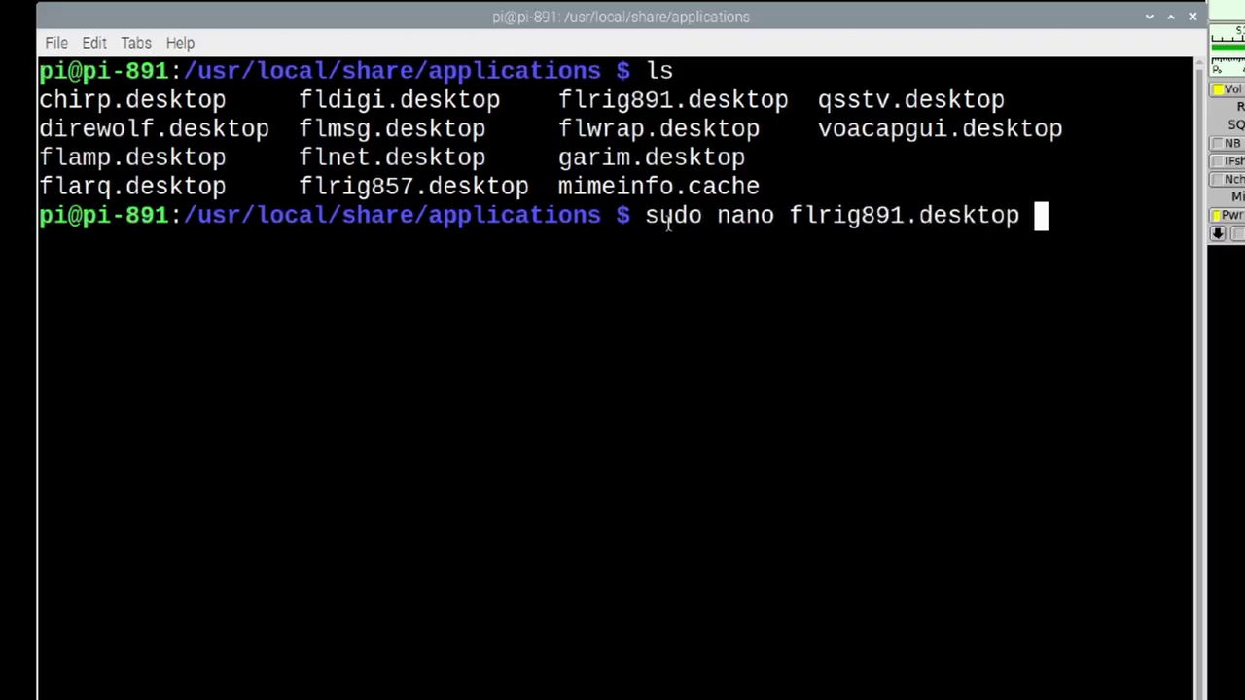
pyautogui.press('Return')
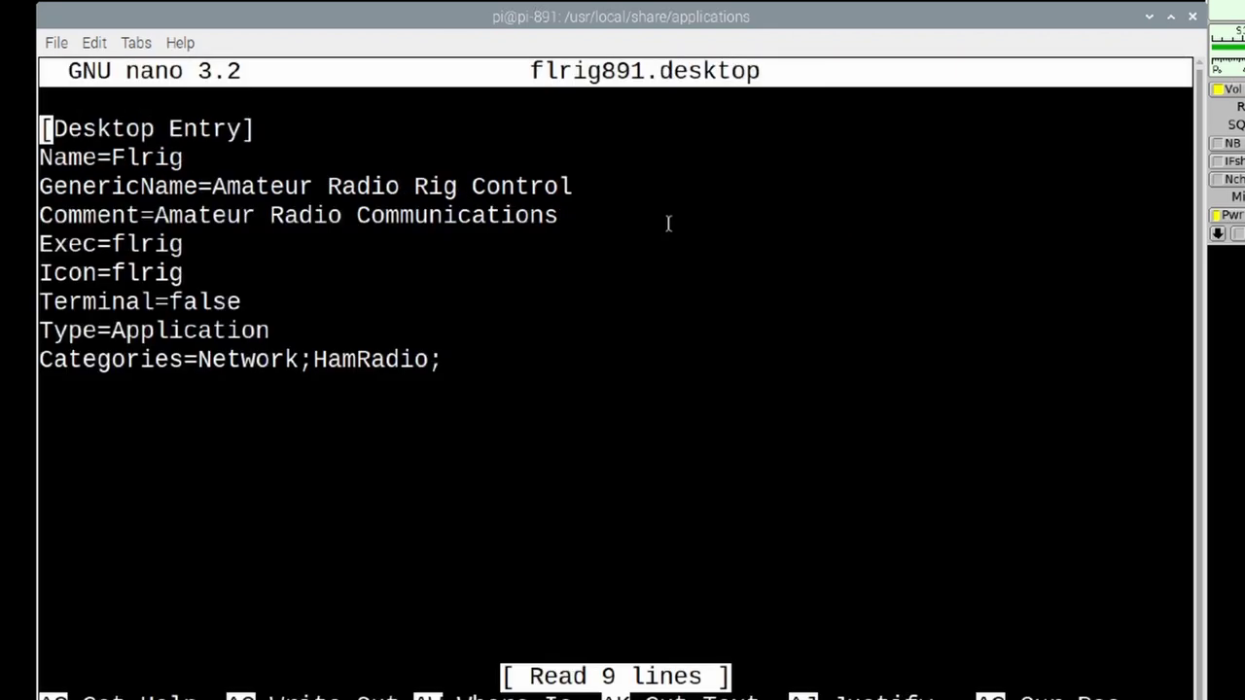
# - Change the Name entry in flrig891.desktop to Flrig 891
pyautogui.press('Down')
pyautogui.press('Right')
pyautogui.press('Right')
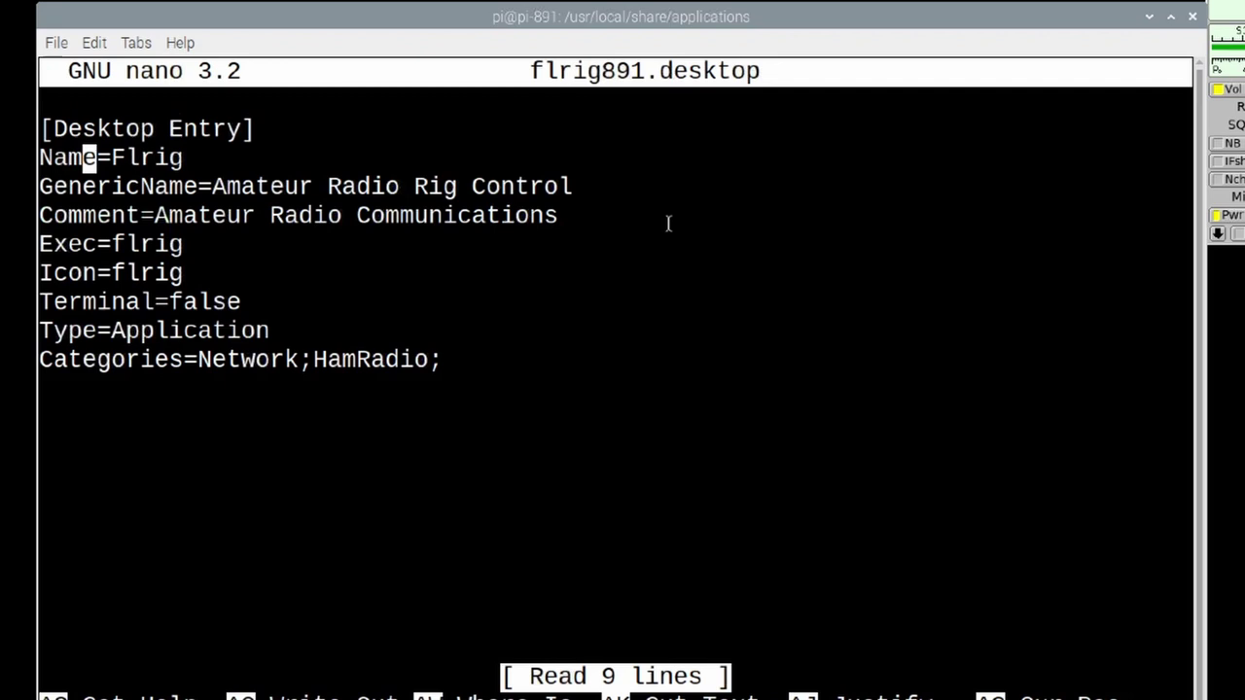
pyautogui.press('Right')
pyautogui.press('Right')
pyautogui.press('Right')
pyautogui.press('Right')
pyautogui.press('Right')
pyautogui.press('Right')
pyautogui.press('Right')
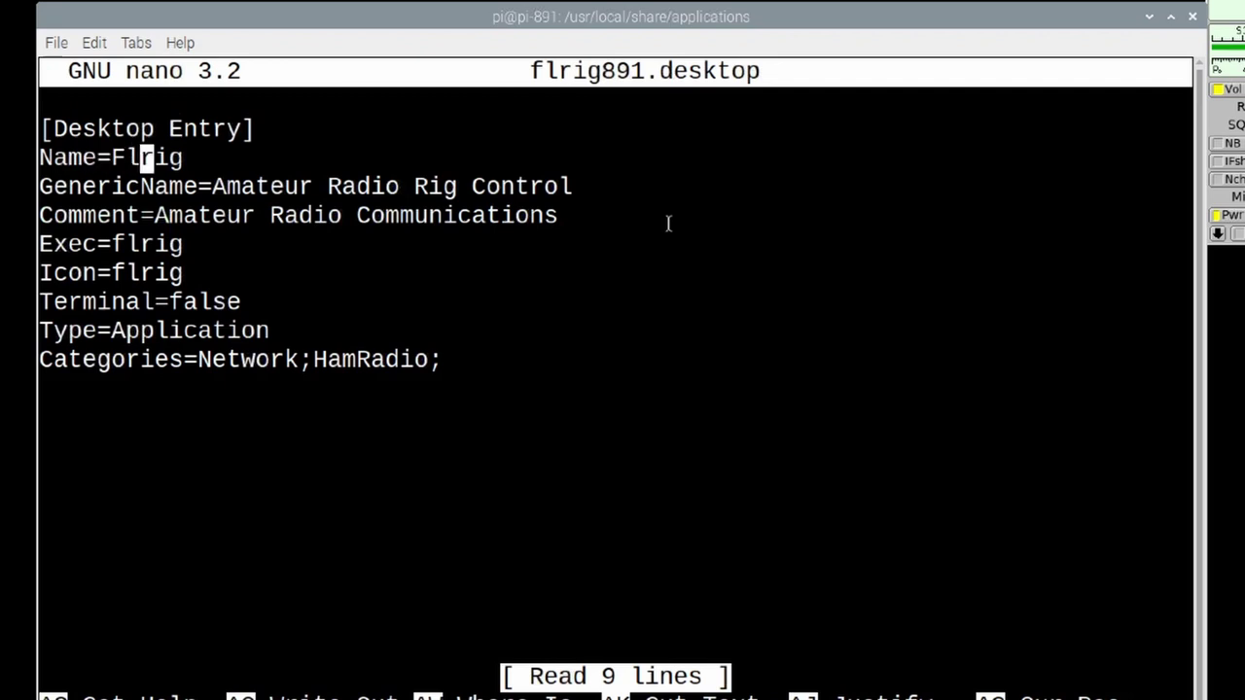
pyautogui.write('891')
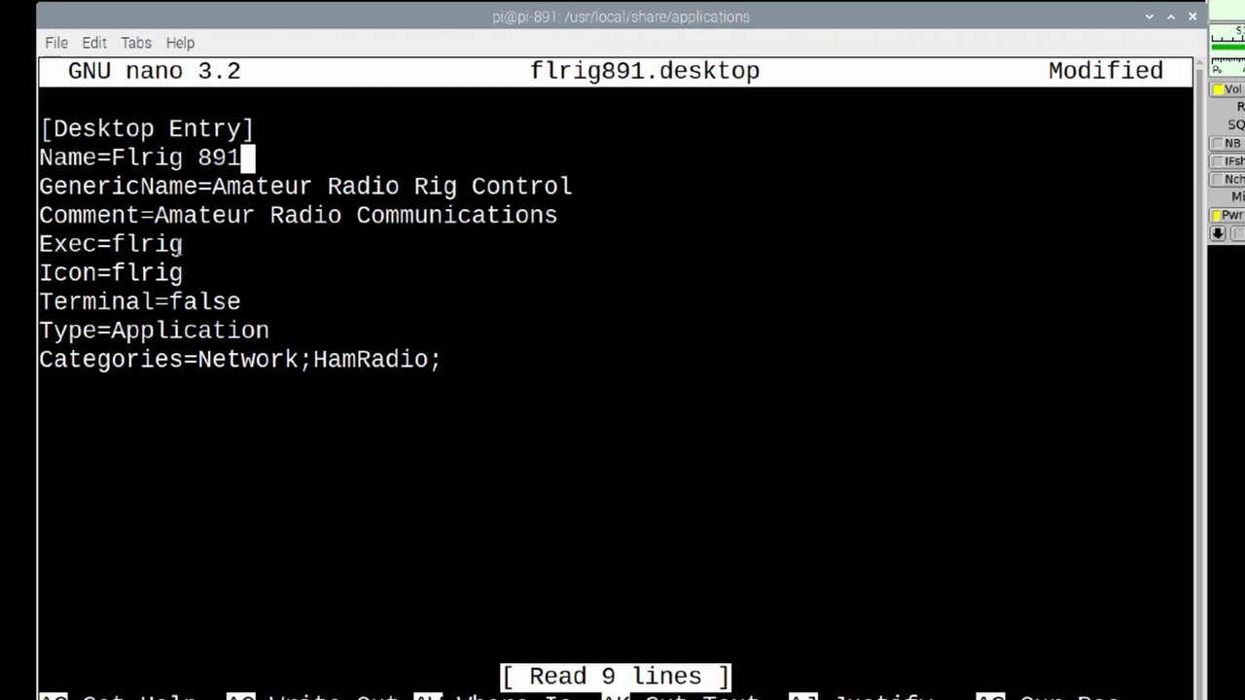
# - Save flrig891.desktop under the same name and exit nano
pyautogui.press('Down')
pyautogui.press('Down')
pyautogui.press('Down')
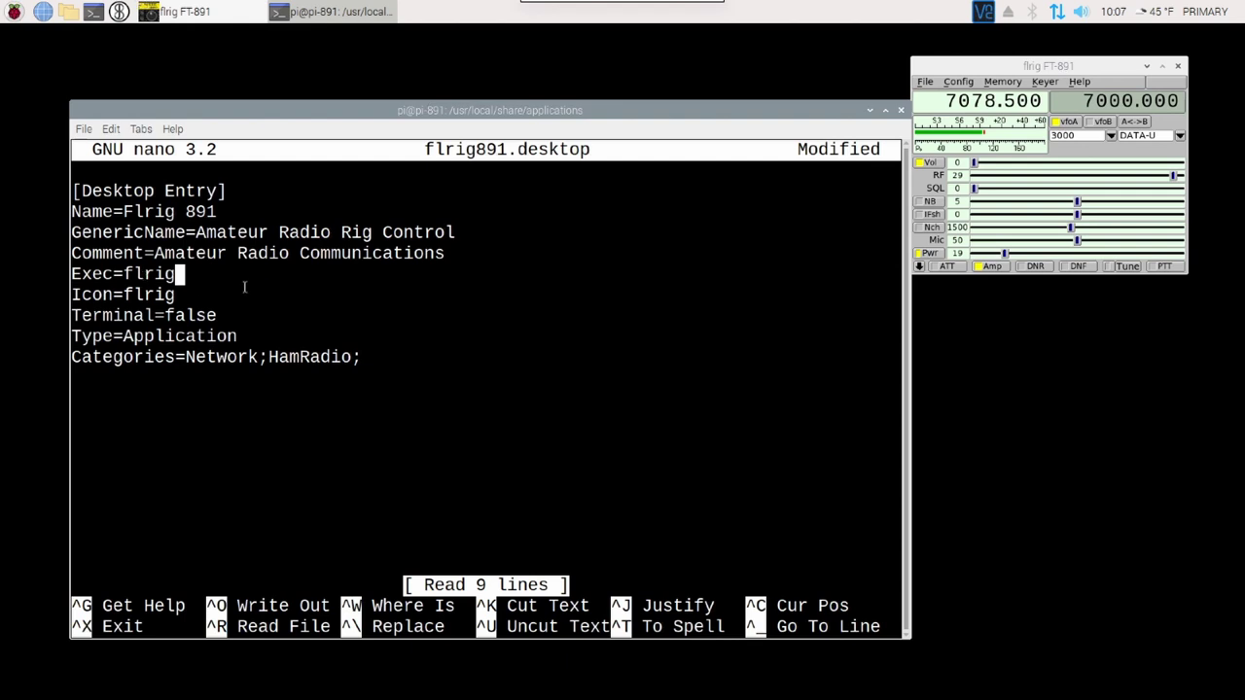
pyautogui.hotkey('ctrl', 'o')
pyautogui.press('Return')
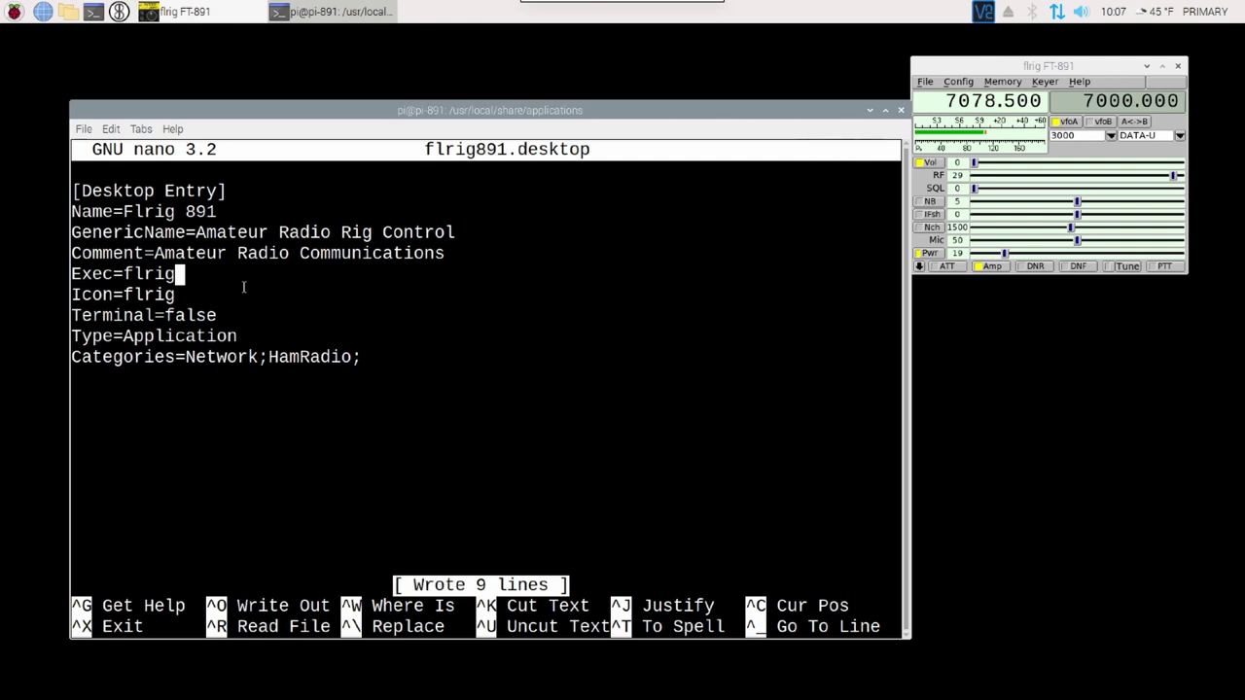
pyautogui.hotkey('ctrl', 'x')
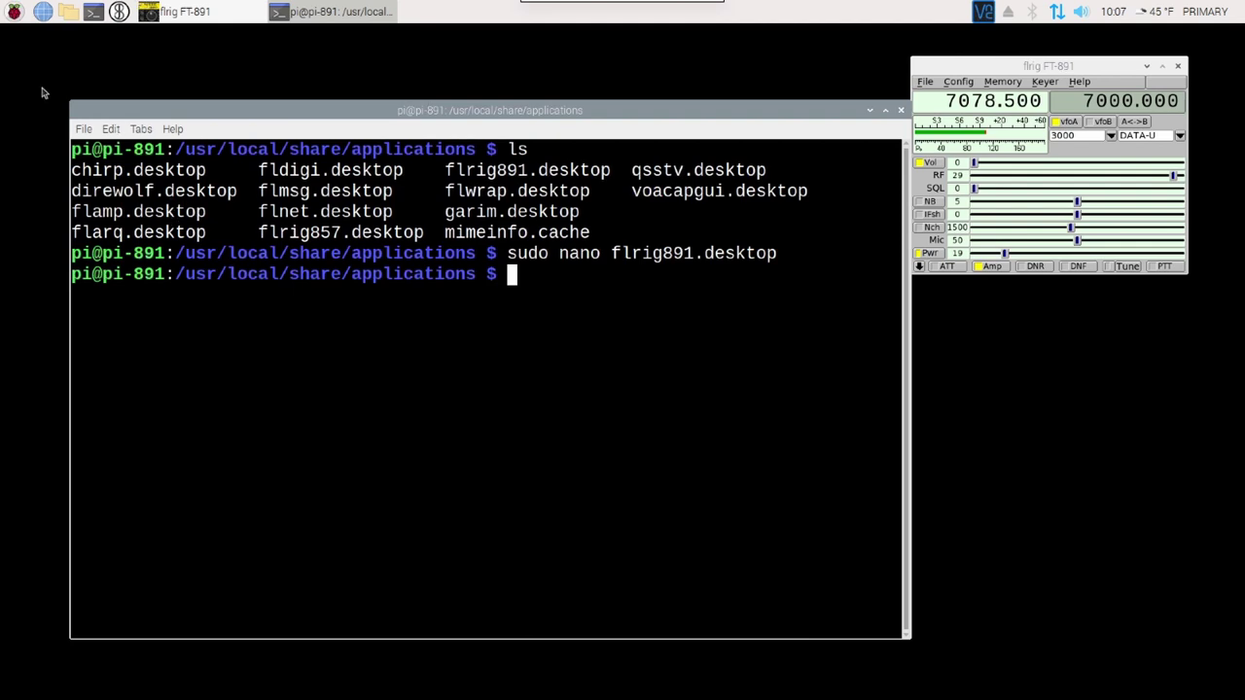
# - Examine the Hamradio applications again for the renamed Flrig 891 launcher and the remaining Flrig entry
pyautogui.click(16, 14)
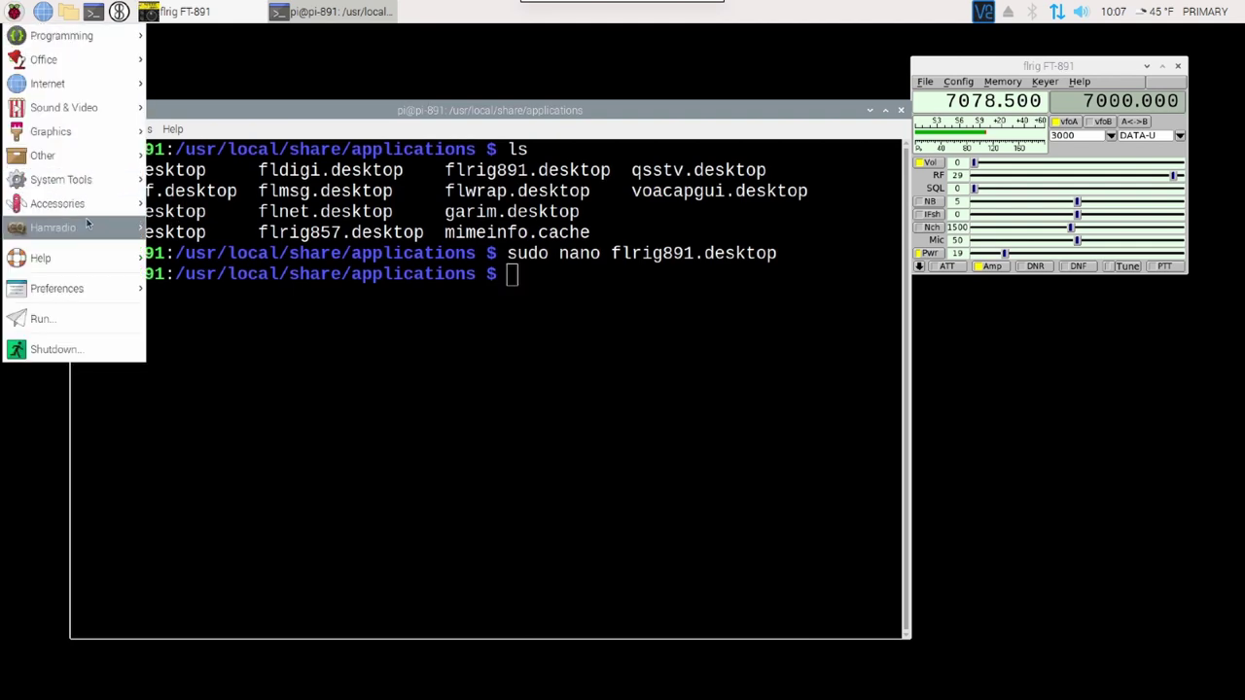
pyautogui.moveTo(90, 230)
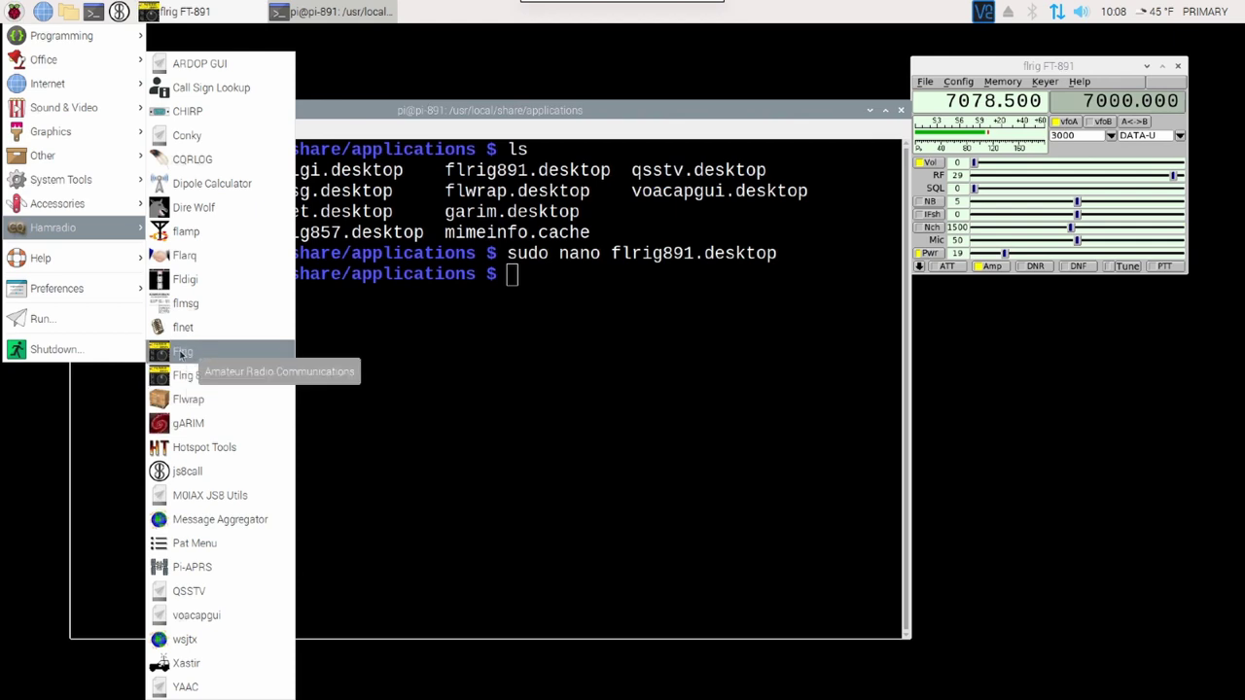
pyautogui.click(455, 306)
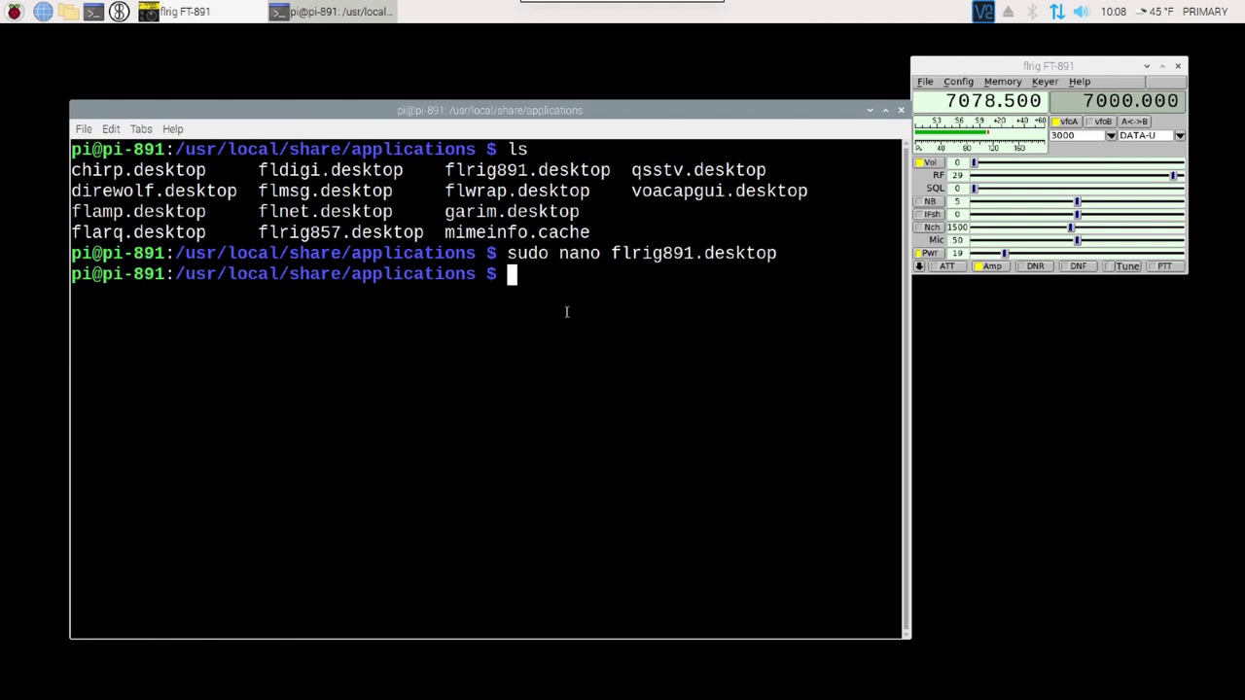
# - Open flrig857.desktop in nano with sudo
pyautogui.moveTo(425, 231); pyautogui.dragTo(261, 233)
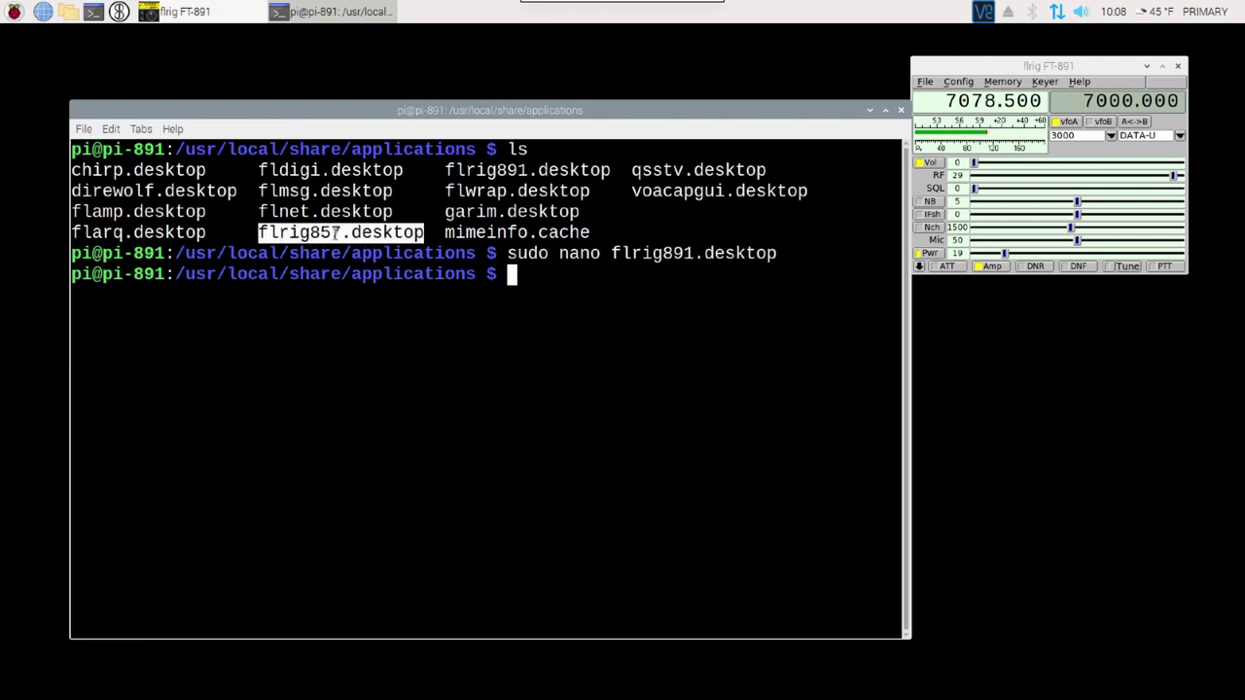
pyautogui.click(533, 278)
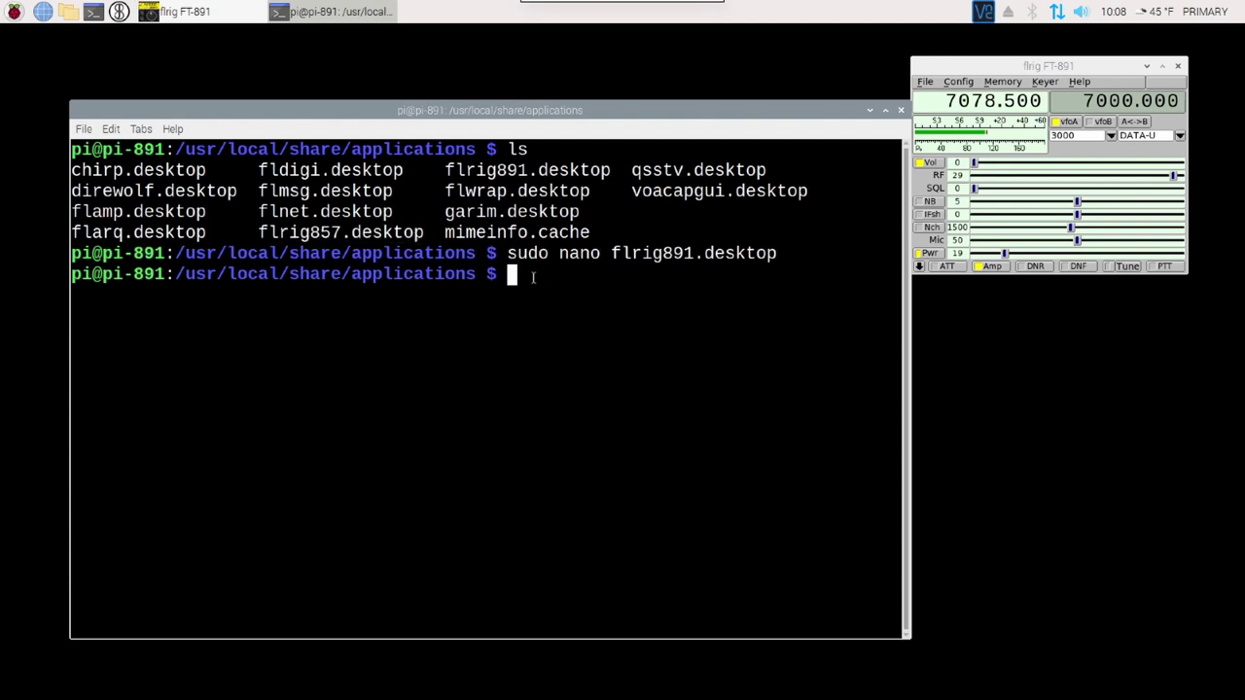
pyautogui.write('sudo nano flrig')
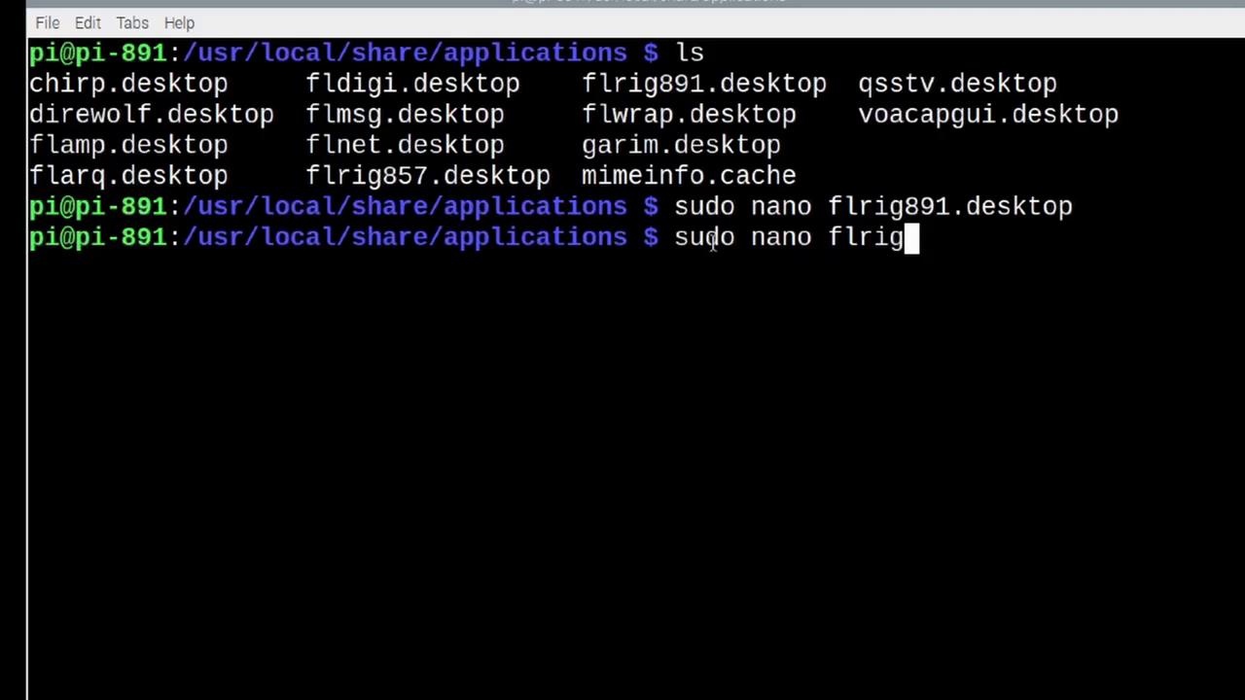
pyautogui.write('84')
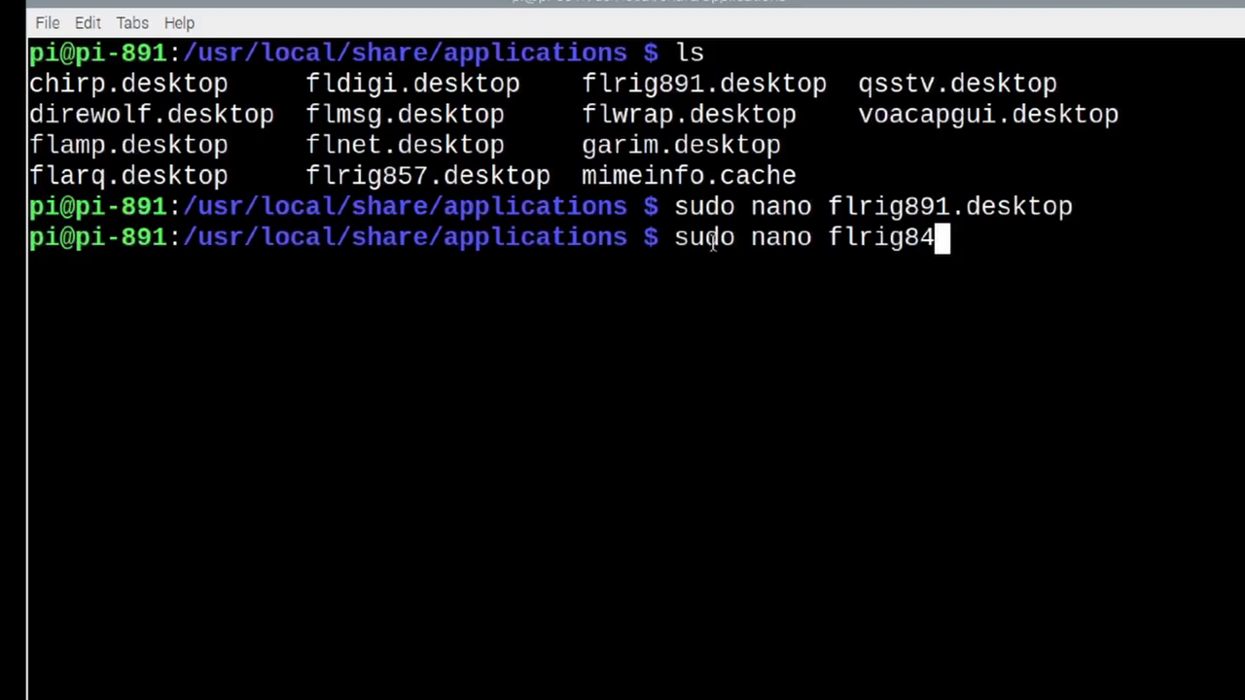
pyautogui.press('BackSpace')
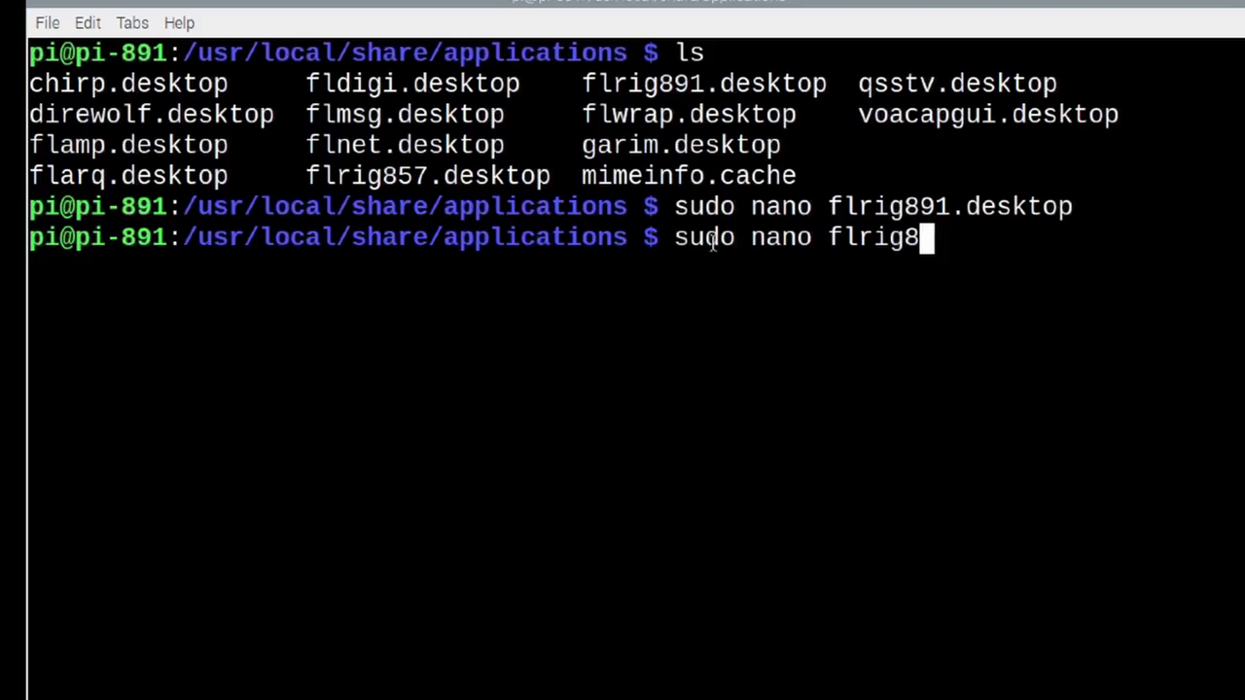
pyautogui.write('57')
pyautogui.press('Tab')
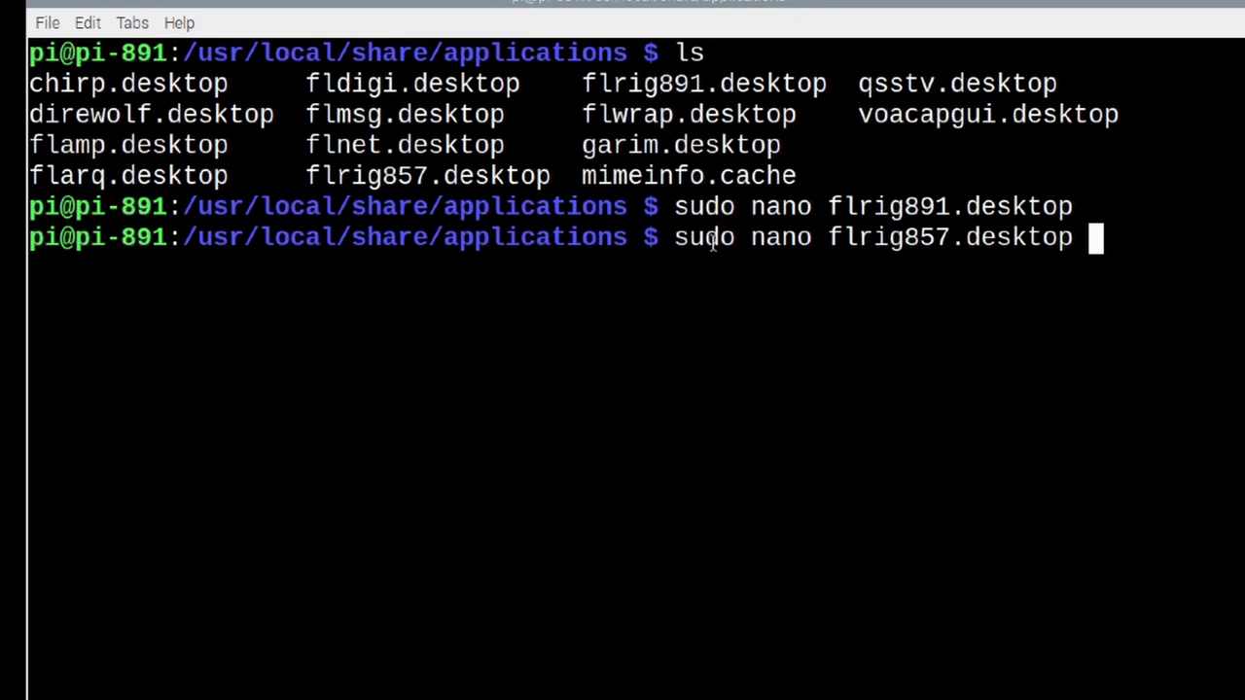
pyautogui.press('Return')
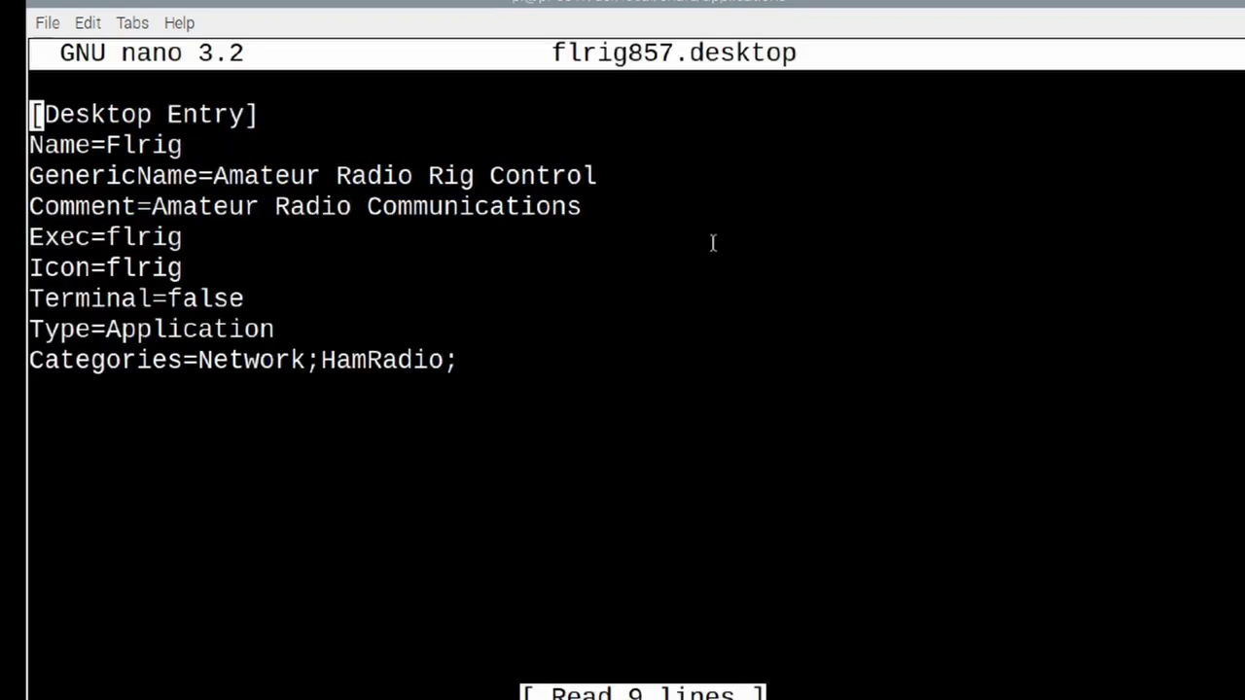
# - Change the Name entry in flrig857.desktop to Flrig 857
pyautogui.press('Down')
pyautogui.press('Right')
pyautogui.press('Right')
pyautogui.press('Right')
pyautogui.press('Right')
pyautogui.press('Right')
pyautogui.press('Right')
pyautogui.press('Right')
pyautogui.press('Right')
pyautogui.press('Right')
pyautogui.press('Right')
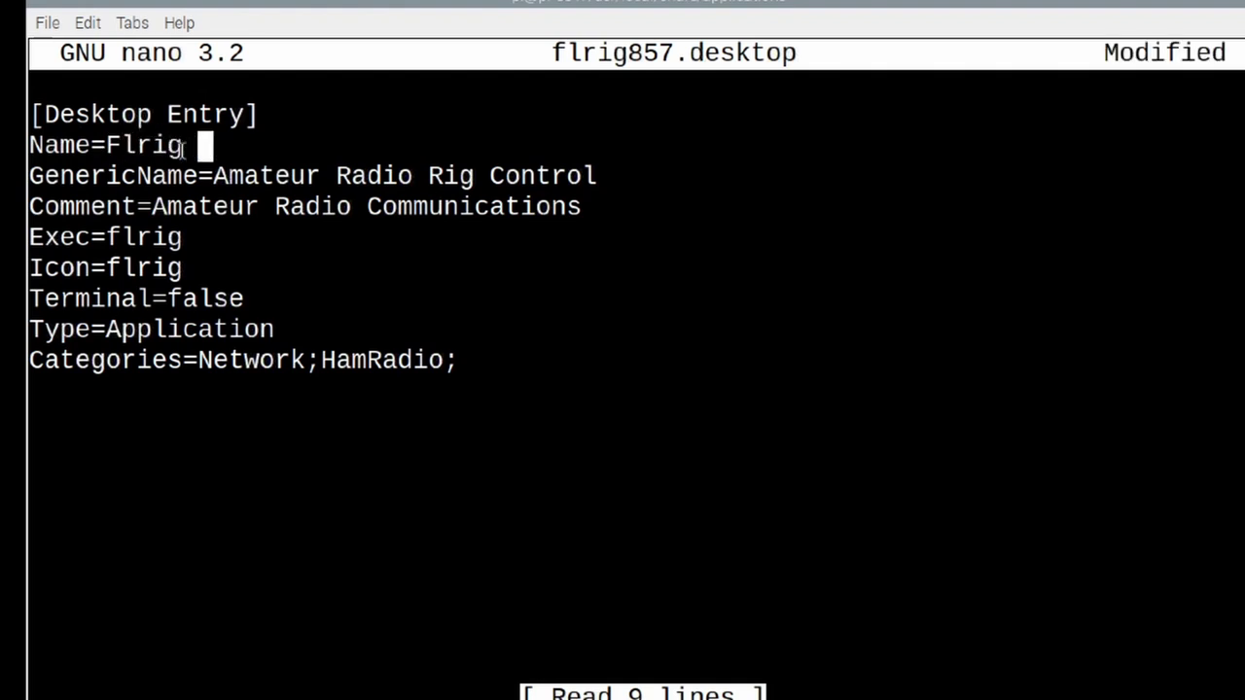
pyautogui.write('857')
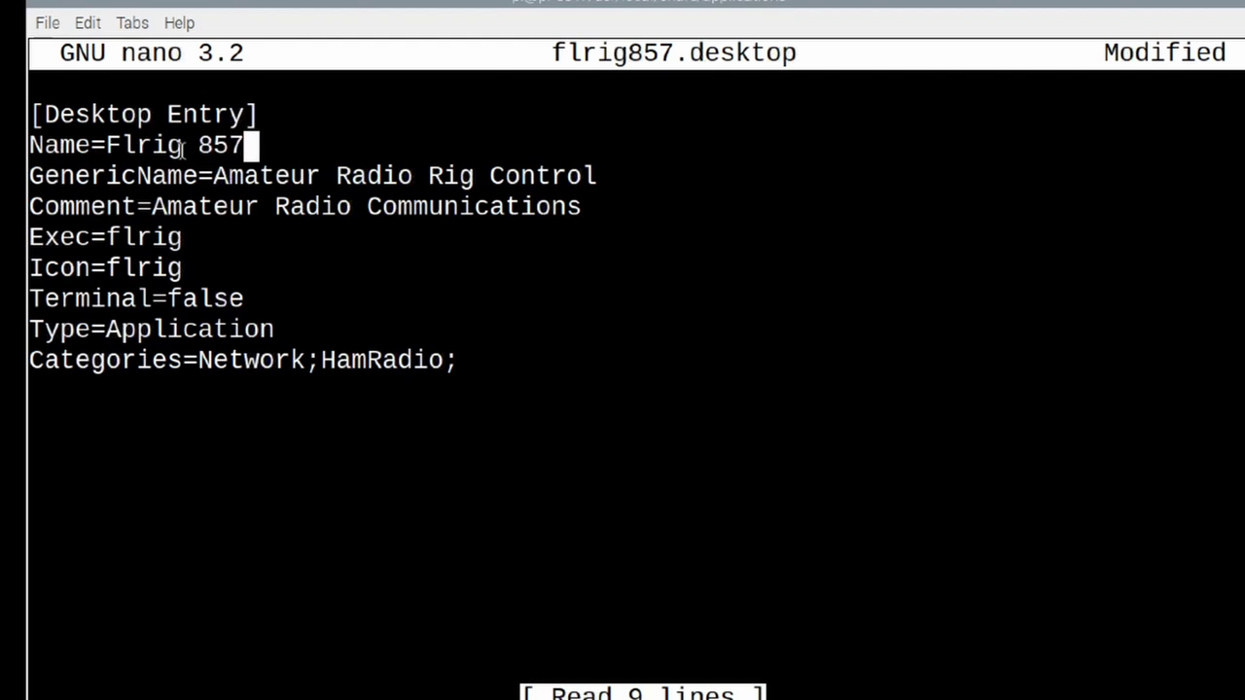
# - Extend the Exec entry in flrig857.desktop to read flrig --config-dir /home/pi/ft857
pyautogui.press('Down')
pyautogui.press('Down')
pyautogui.press('Down')
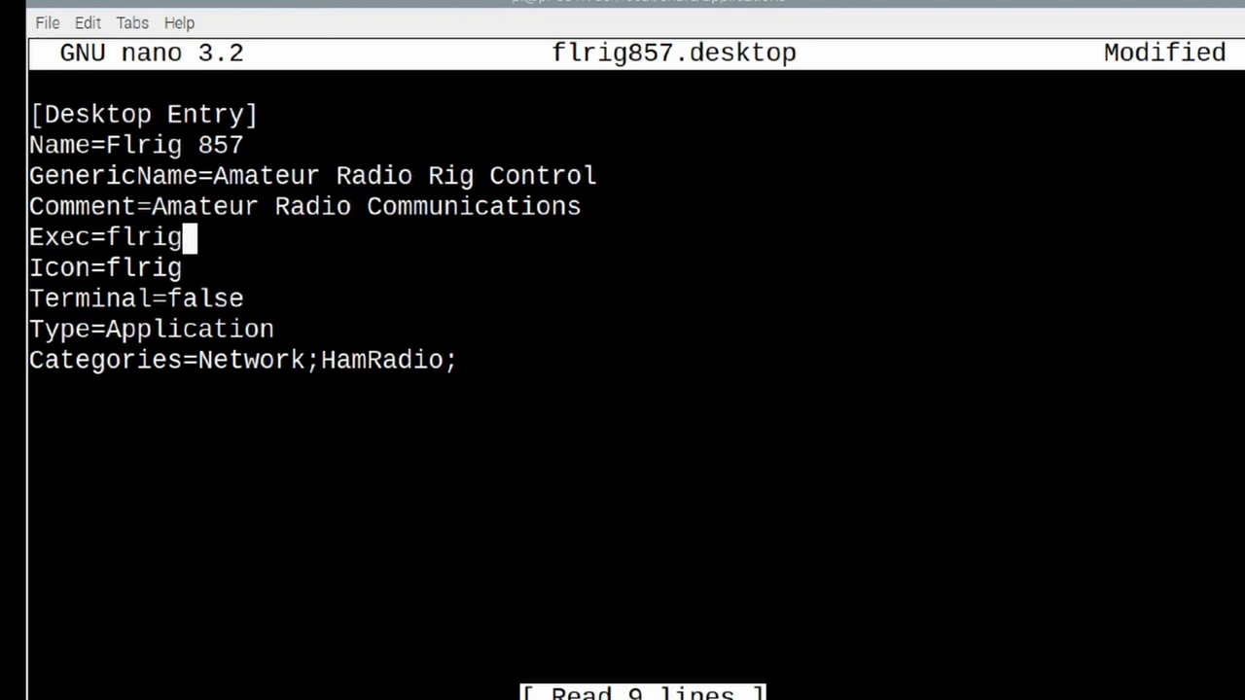
pyautogui.write('-')
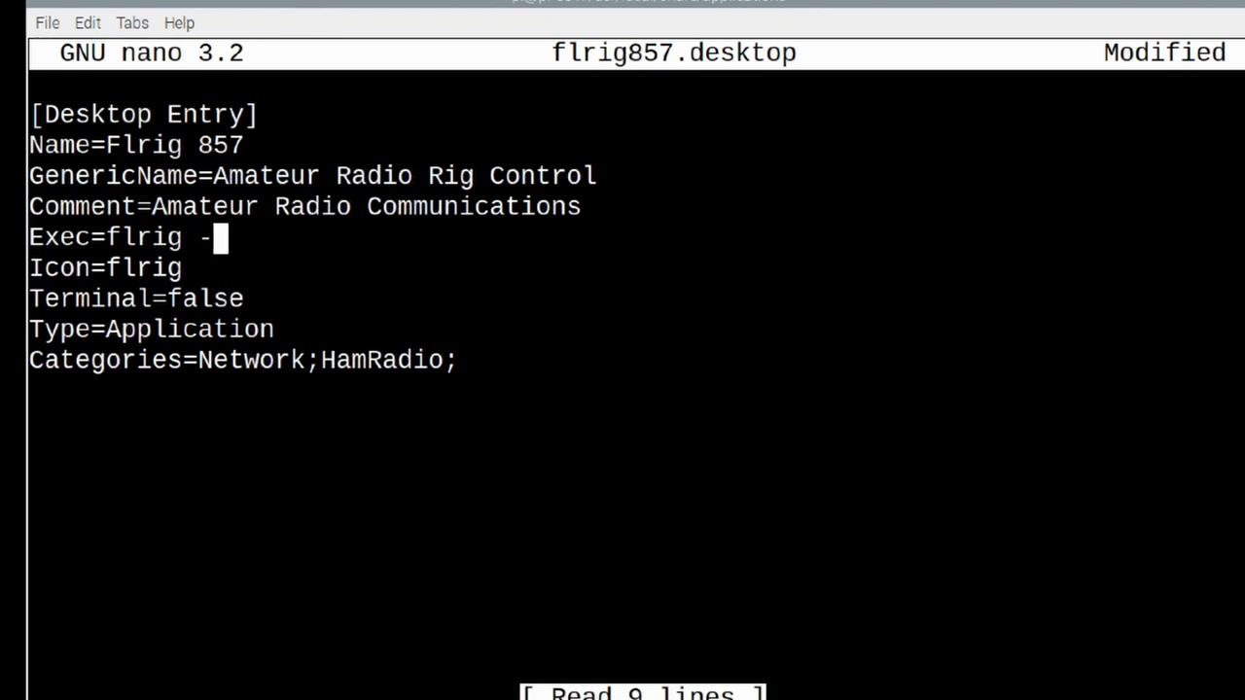
pyautogui.write('-config-dir')
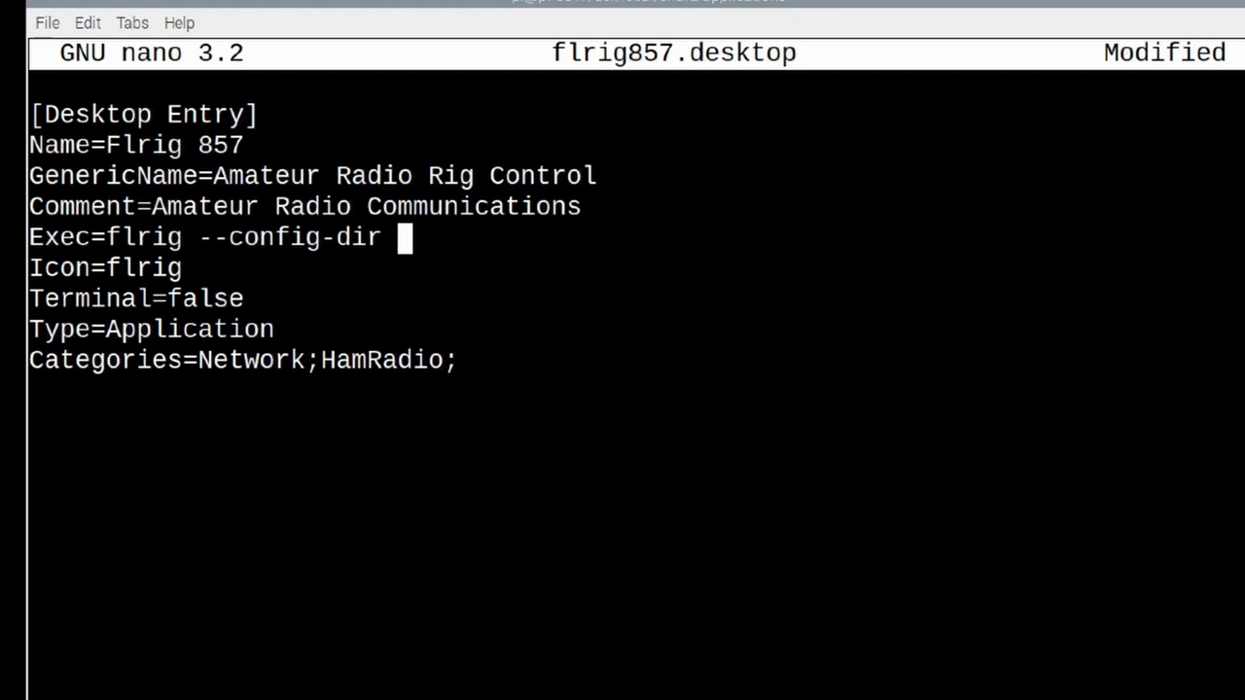
pyautogui.write('/home/')
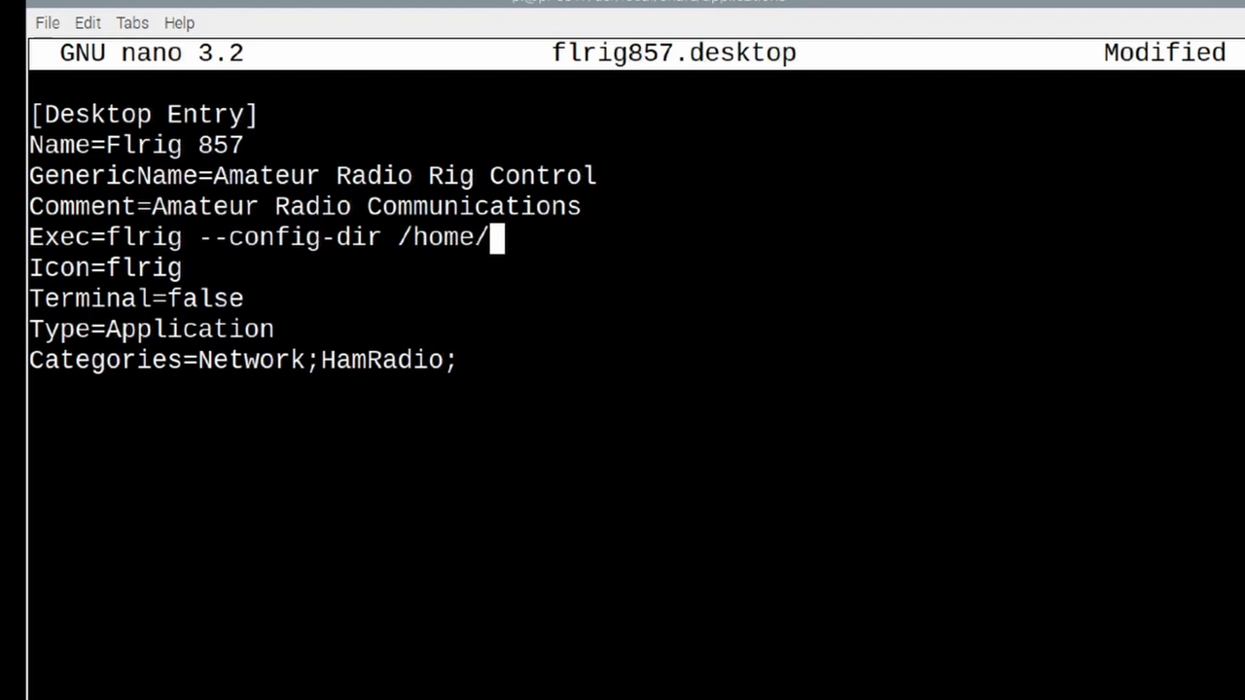
pyautogui.write('p')
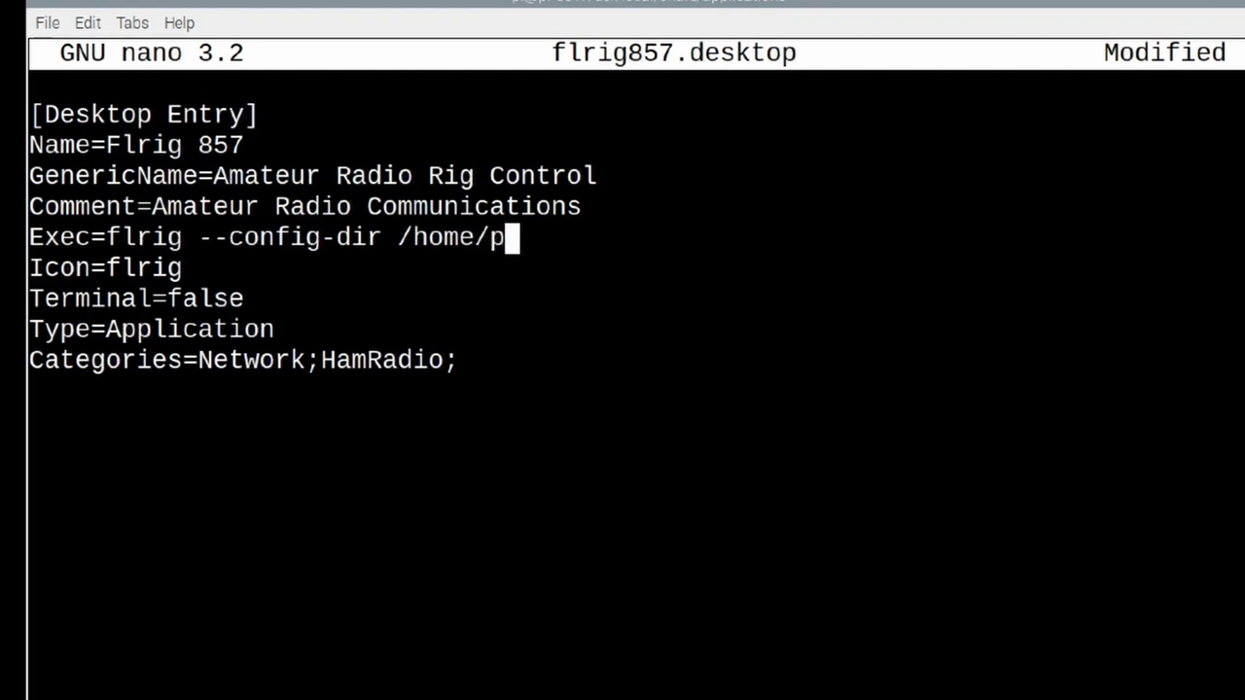
pyautogui.write('i/')
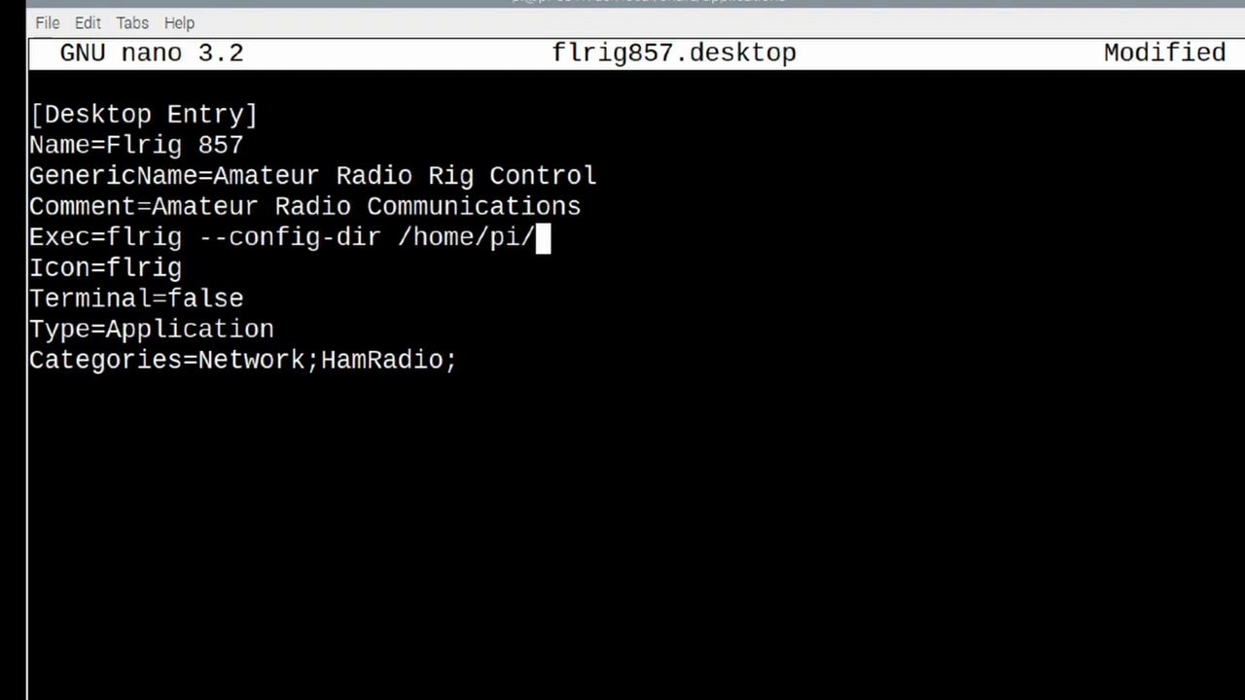
pyautogui.write('ft857')
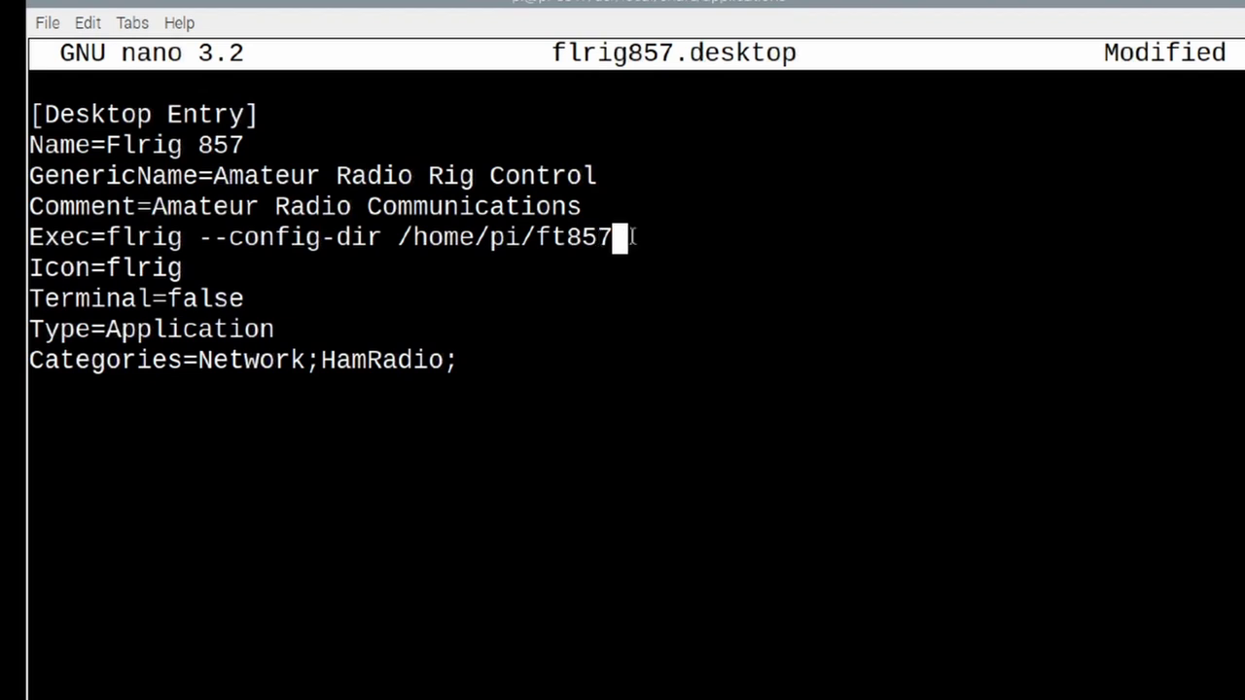
# - Save flrig857.desktop under the same name and exit nano
pyautogui.hotkey('ctrl', 'o')
pyautogui.press('Return')
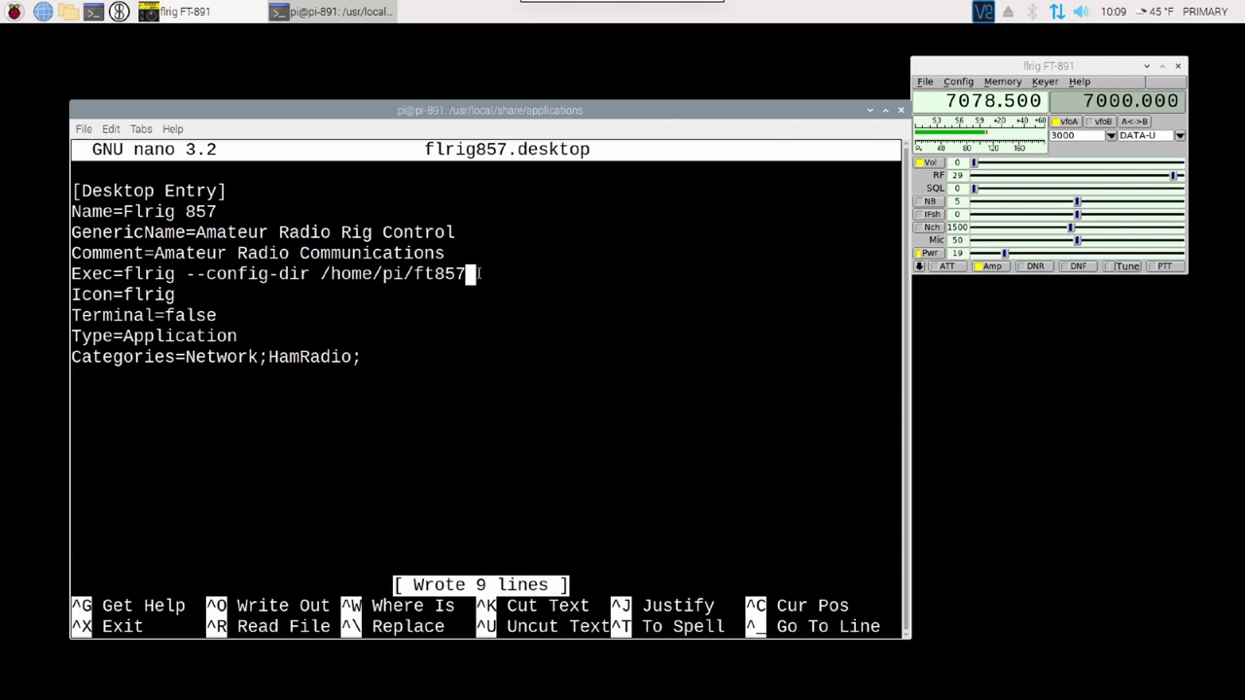
pyautogui.hotkey('ctrl', 'x')
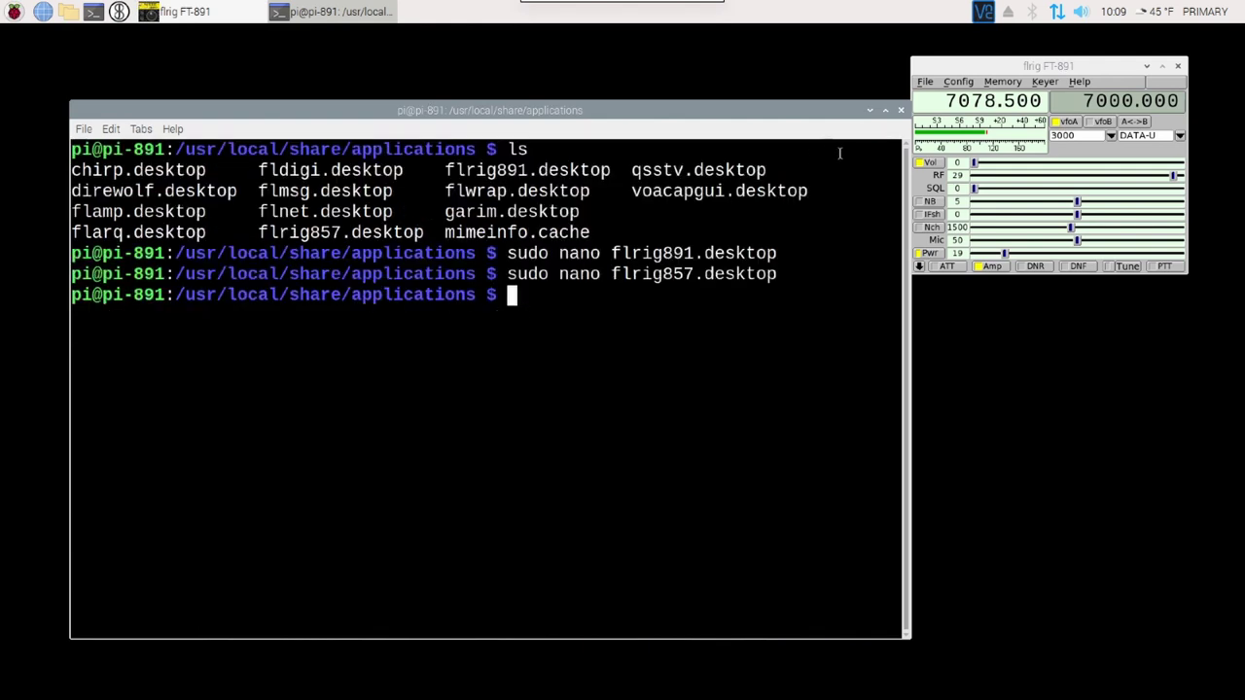
# - Minimize the terminal window and launch Flrig 857 from the Hamradio applications
pyautogui.click(871, 112)
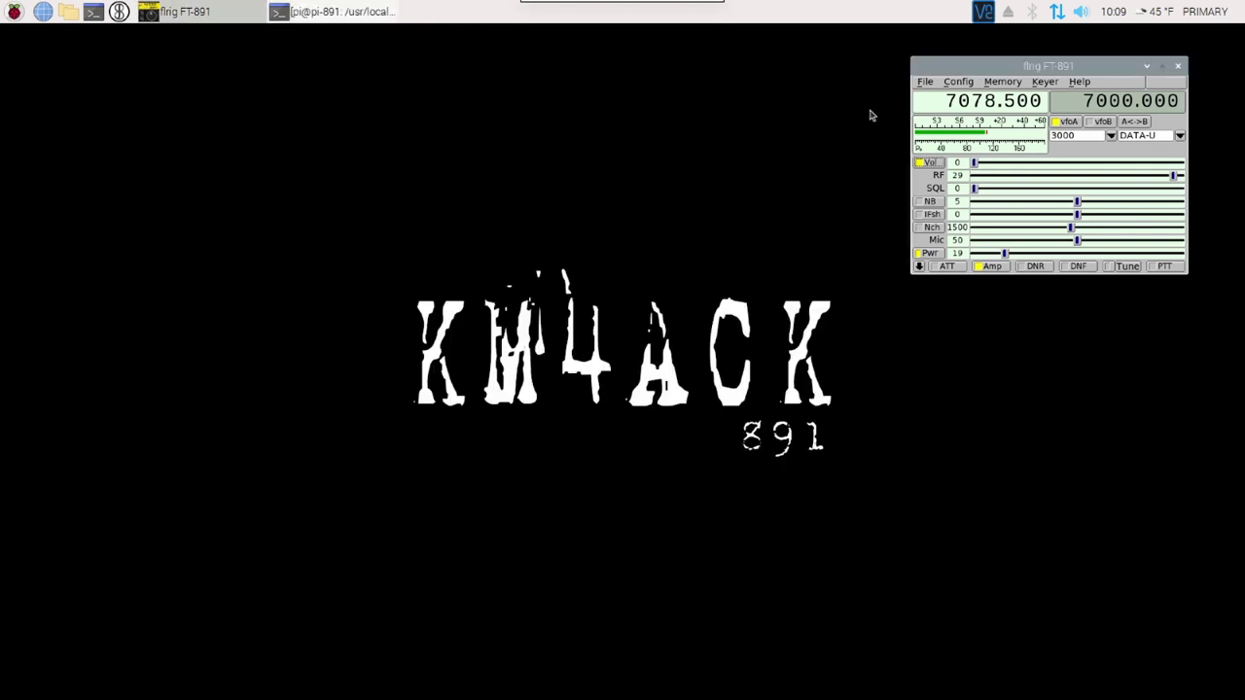
pyautogui.click(14, 14)
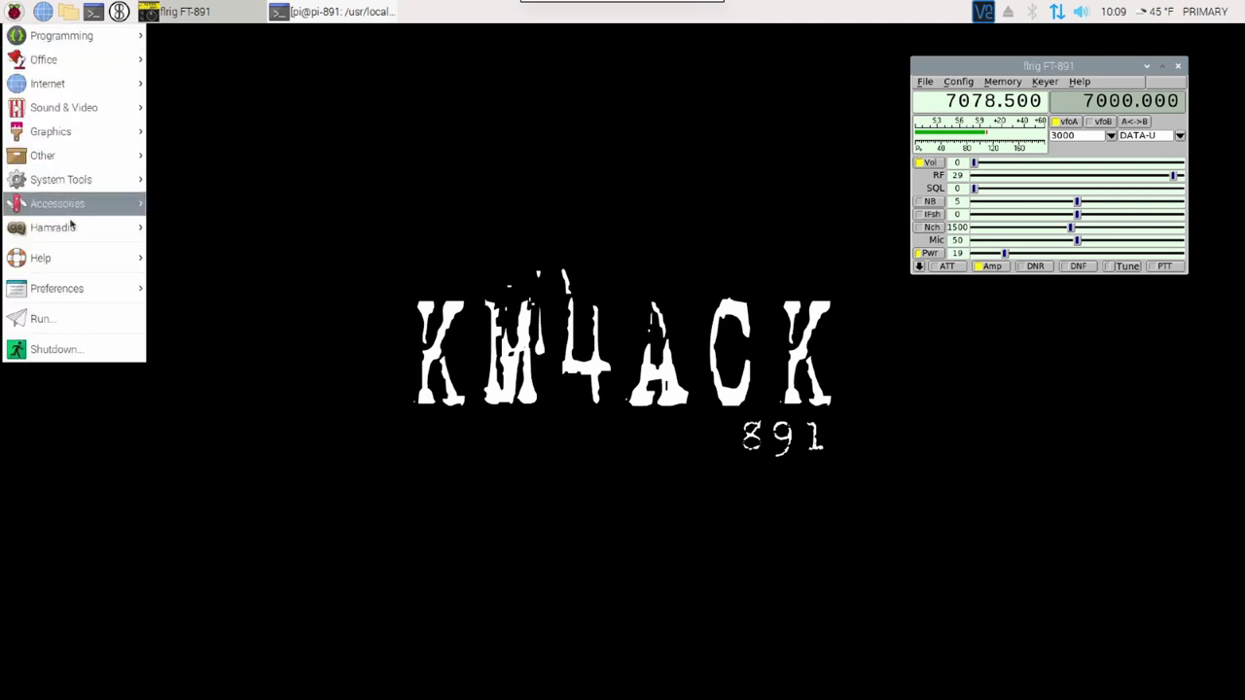
pyautogui.moveTo(68, 234)
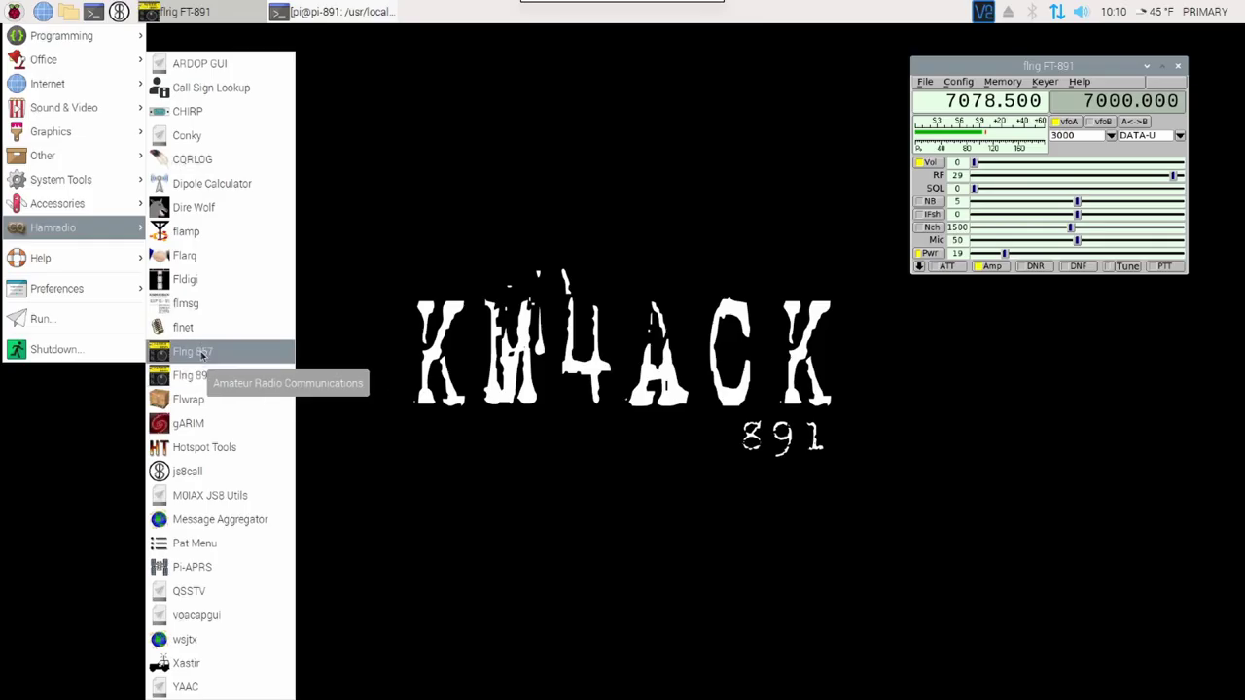
pyautogui.click(214, 354)
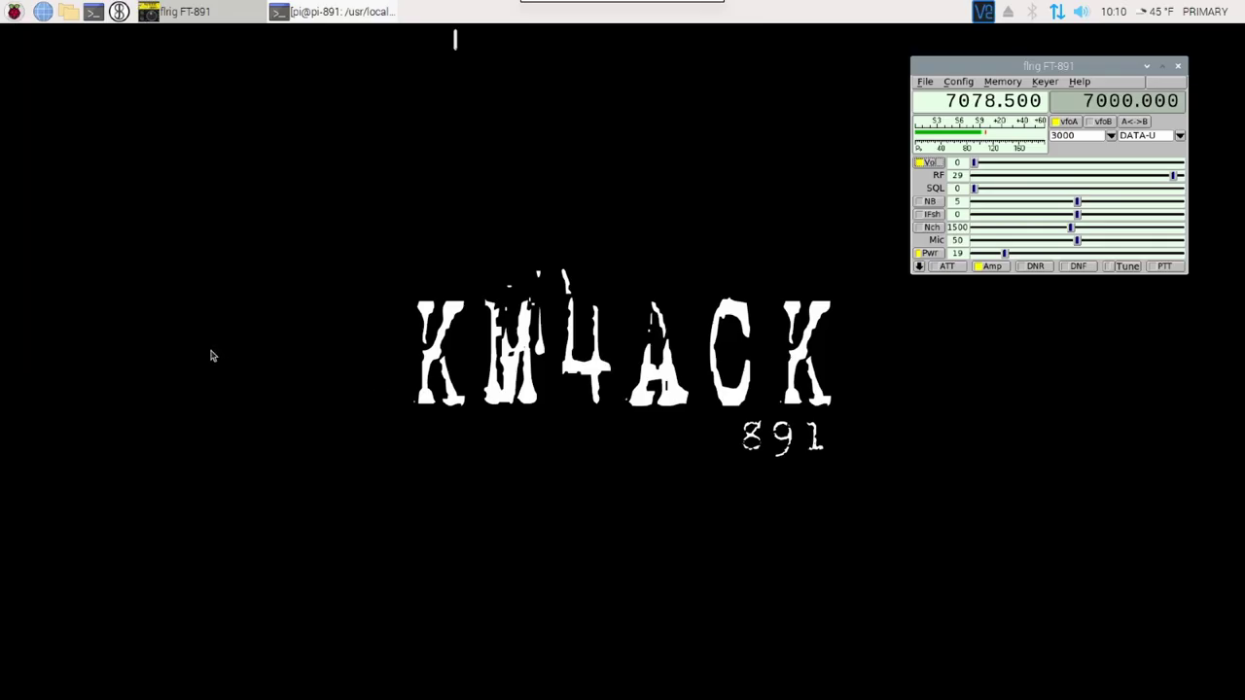